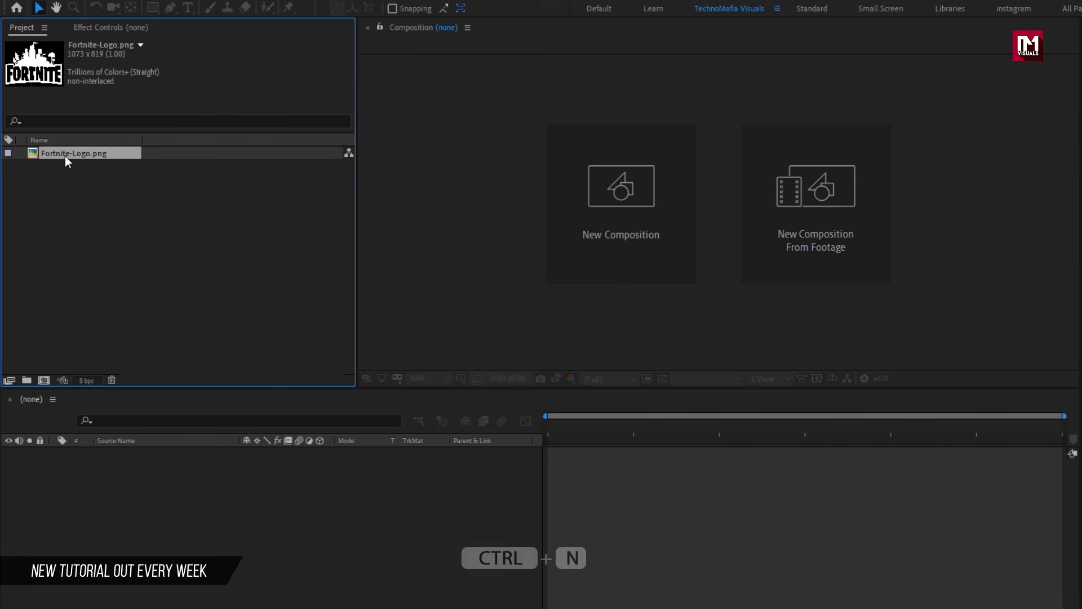
Create a new composition named "Logo Reveal" with a duration of 0:00:07:00
left_click(628, 226)
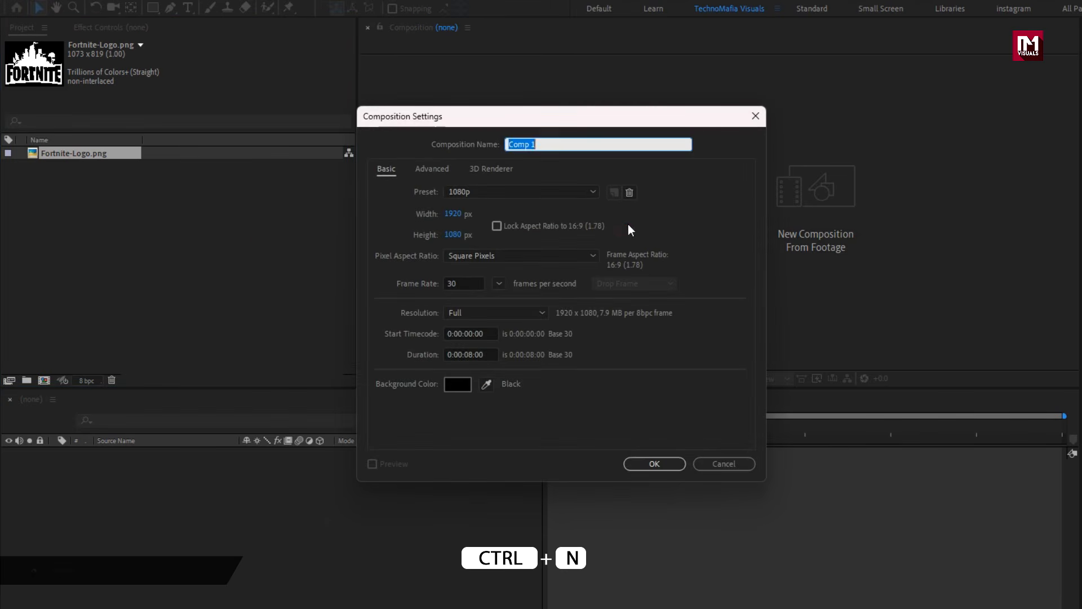
type("Logo Reveal")
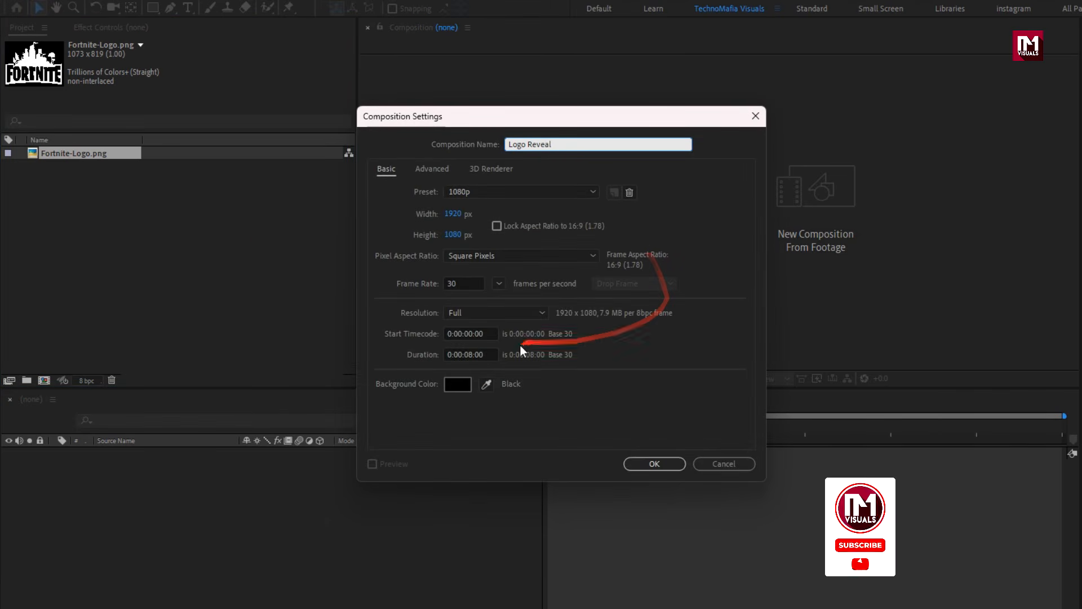
left_click(472, 355)
key("BackSpace")
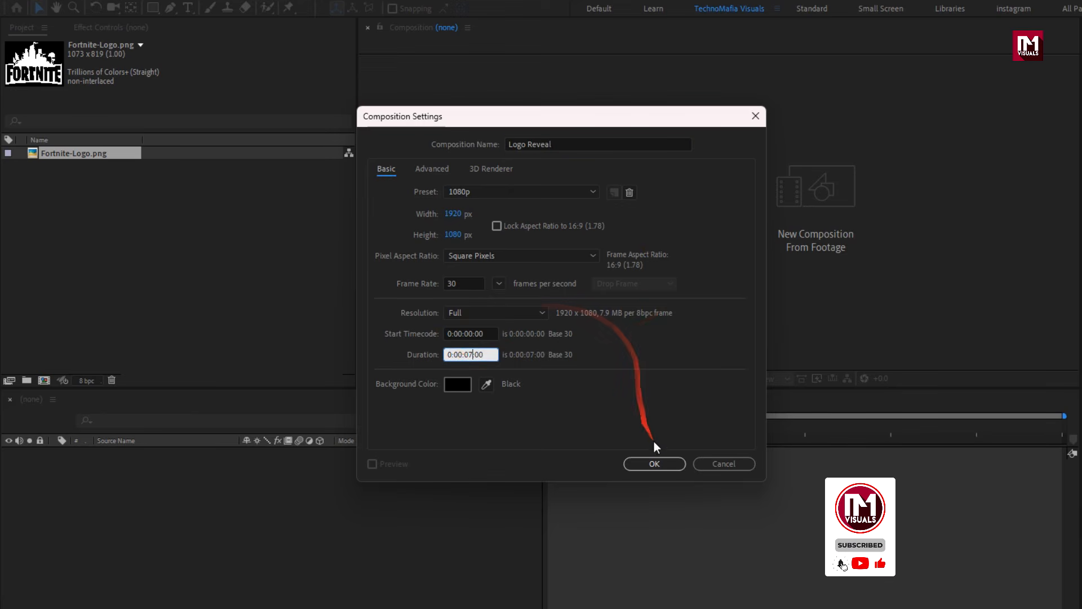
left_click(654, 463)
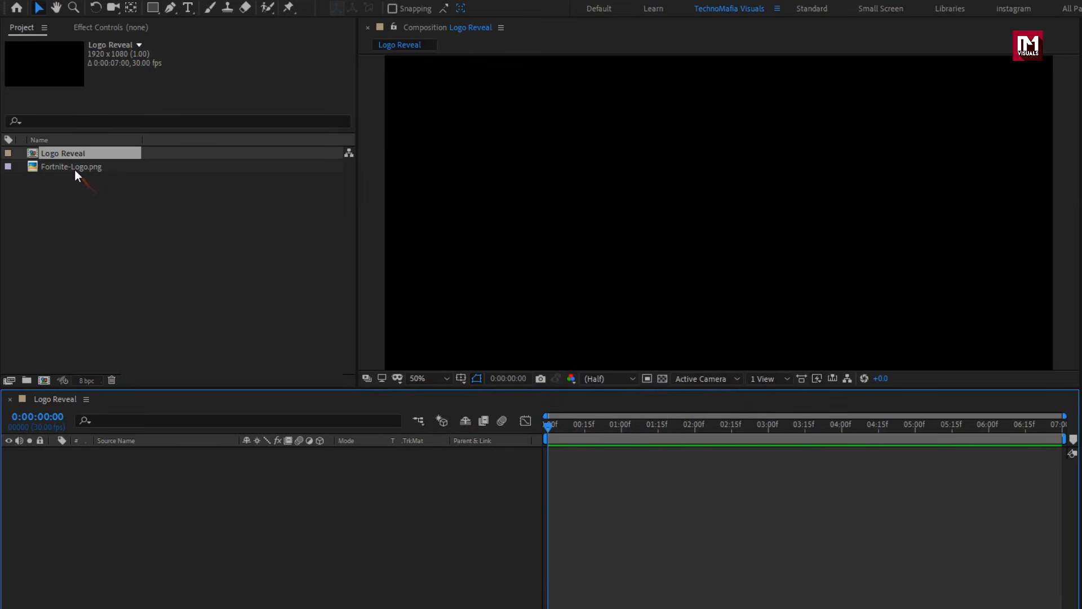
Add Fortnite-Logo.png to the Logo Reveal composition and scale the layer down to 54%
left_click_drag(74, 167, 171, 501)
key("s")
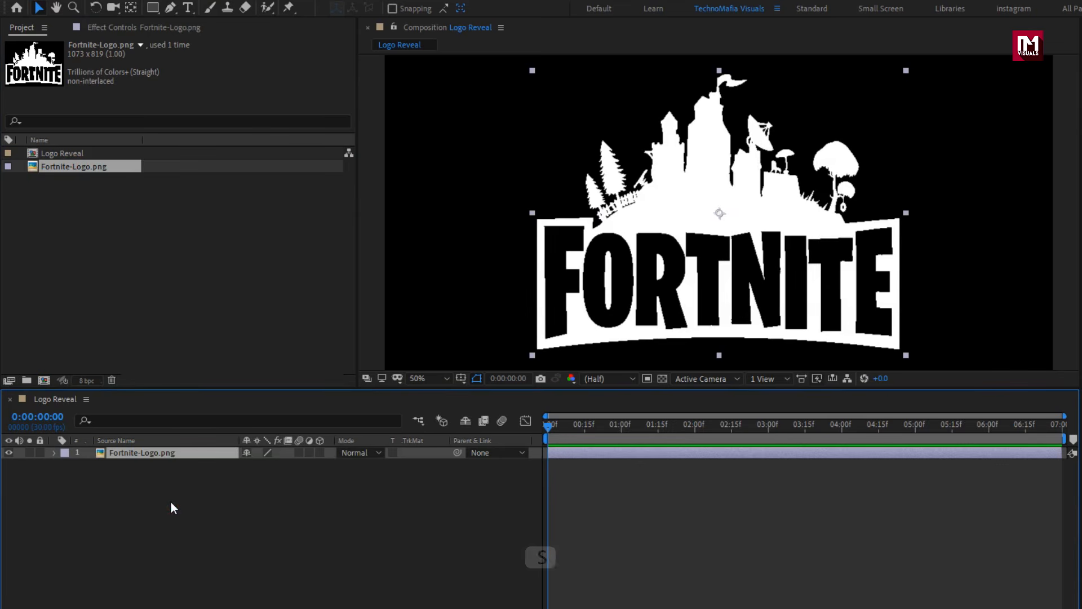
left_click(412, 383)
left_click(431, 410)
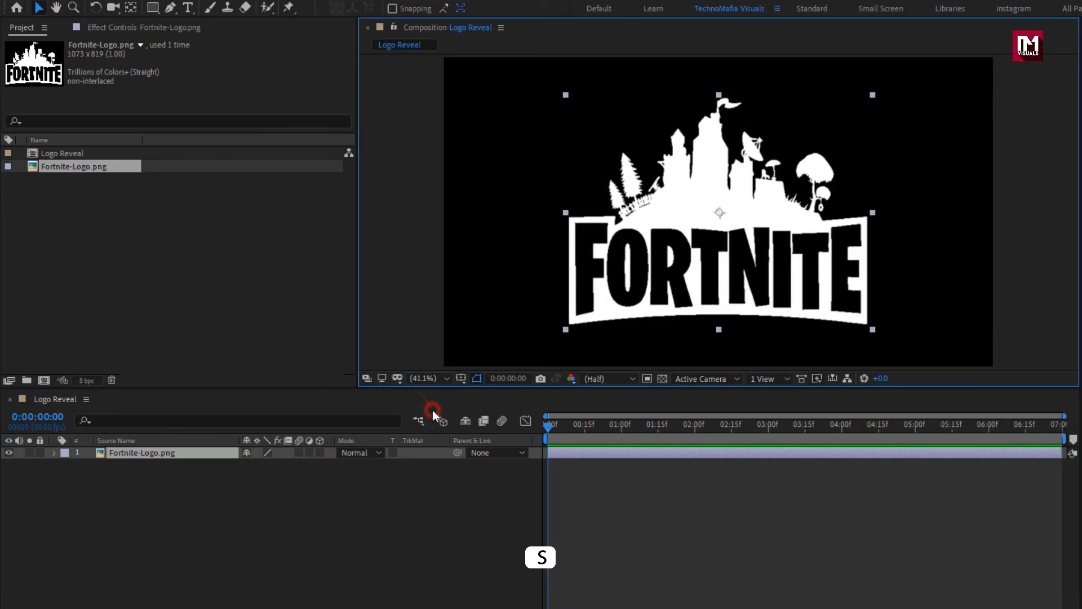
left_click(121, 455)
key("s")
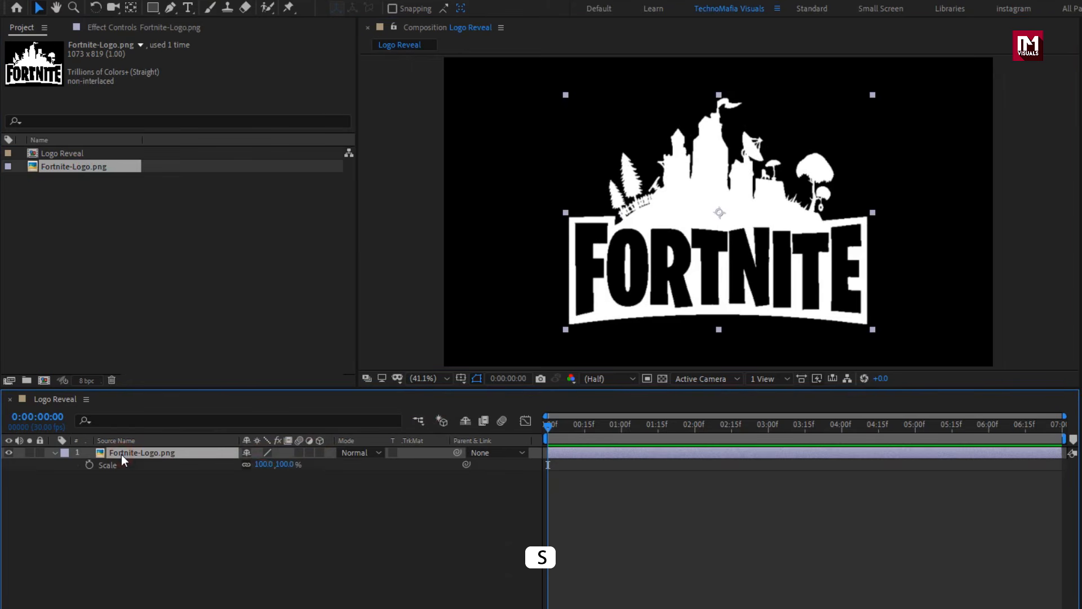
left_click_drag(285, 467, 248, 466)
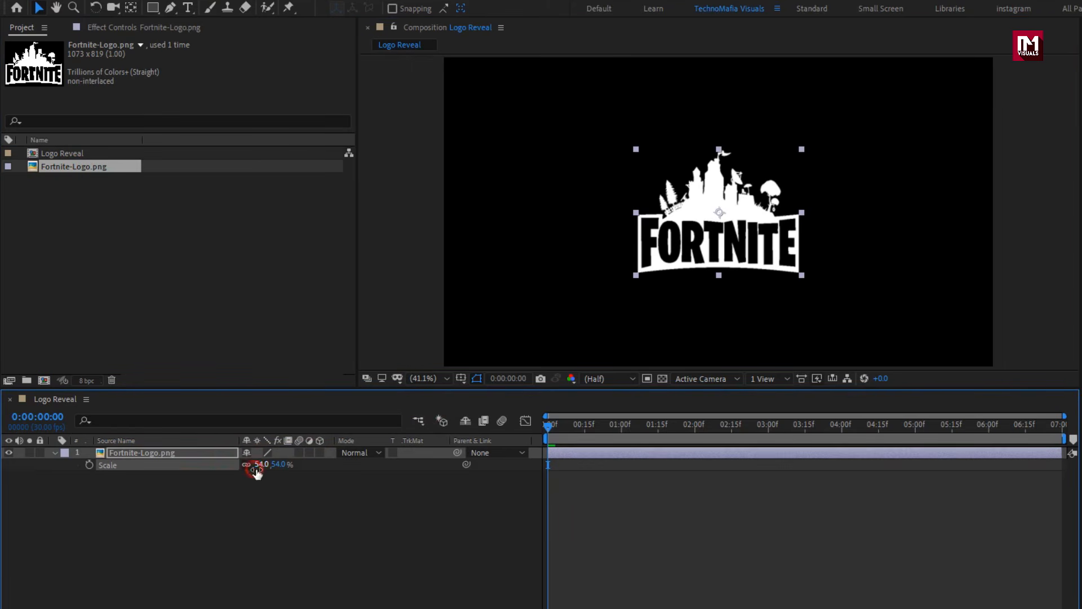
left_click(54, 453)
Pre-compose the Fortnite-Logo.png layer as "Logo", moving all attributes into the new composition
right_click(120, 454)
left_click(158, 393)
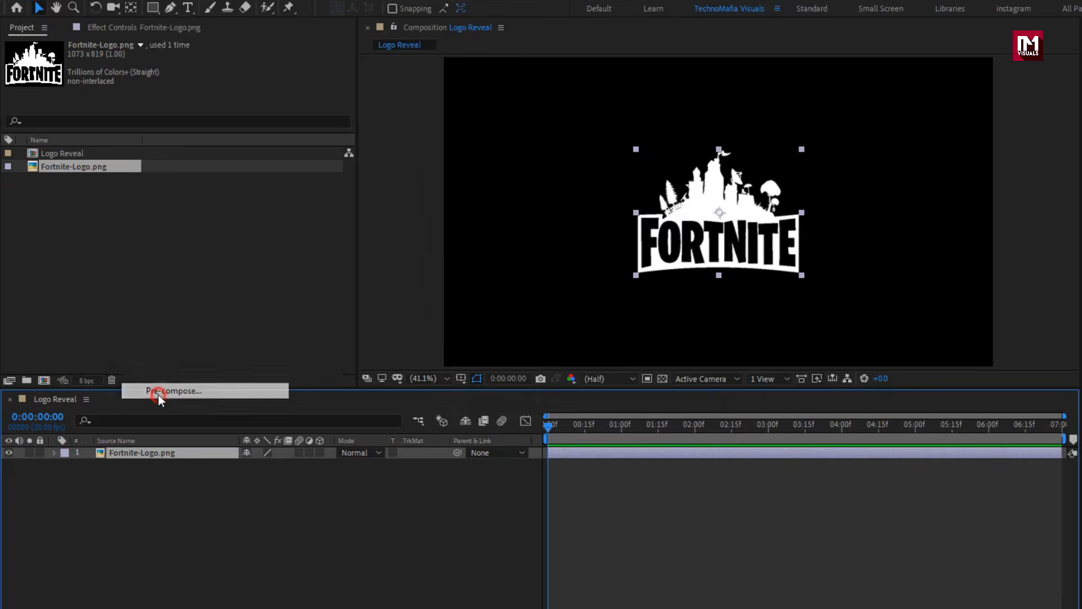
type("Logo")
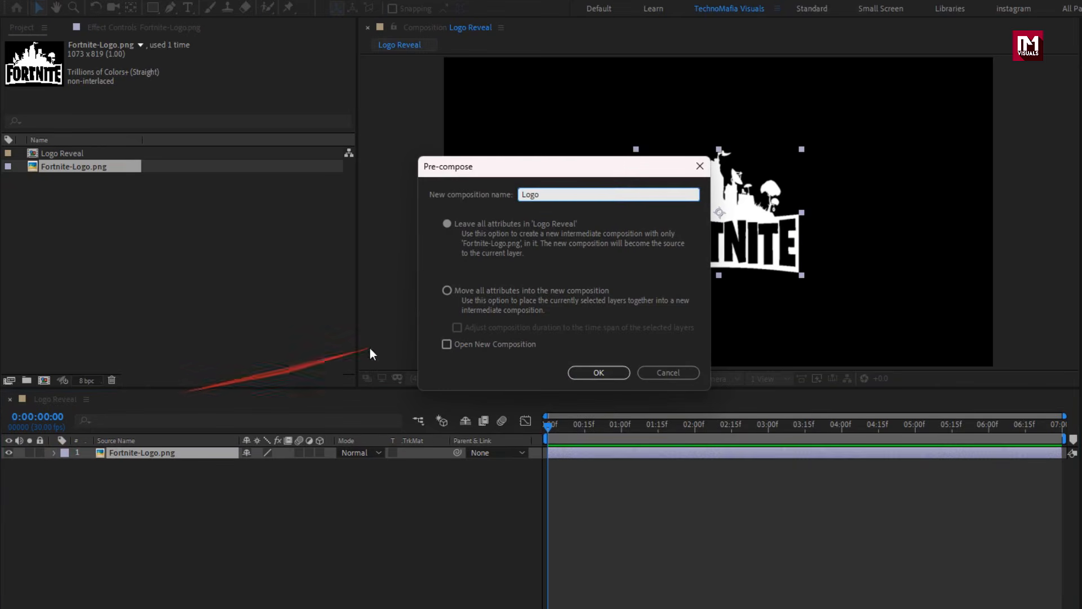
left_click(475, 293)
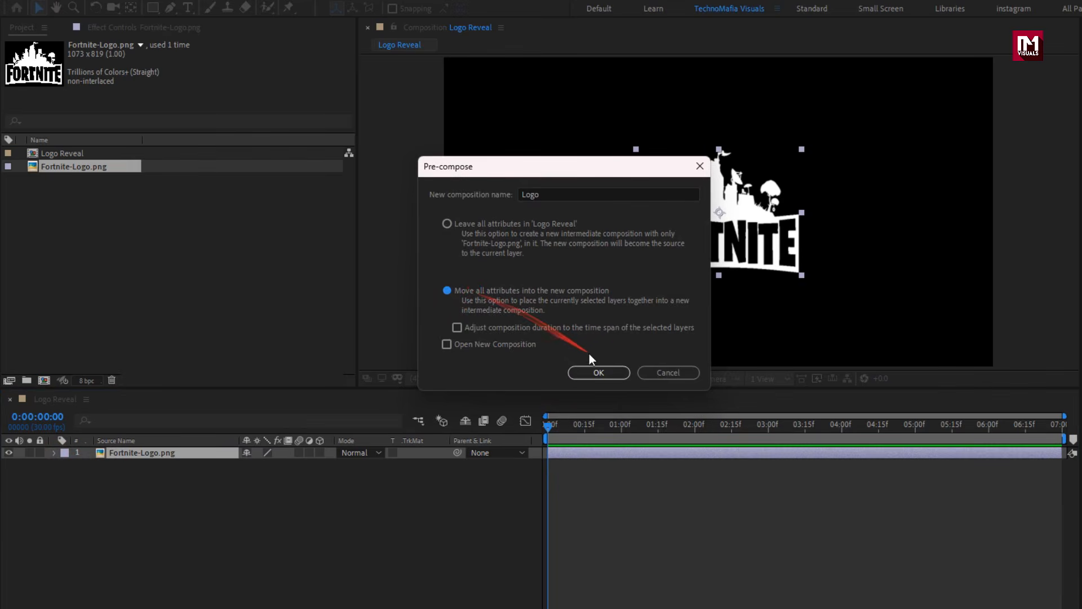
left_click(598, 371)
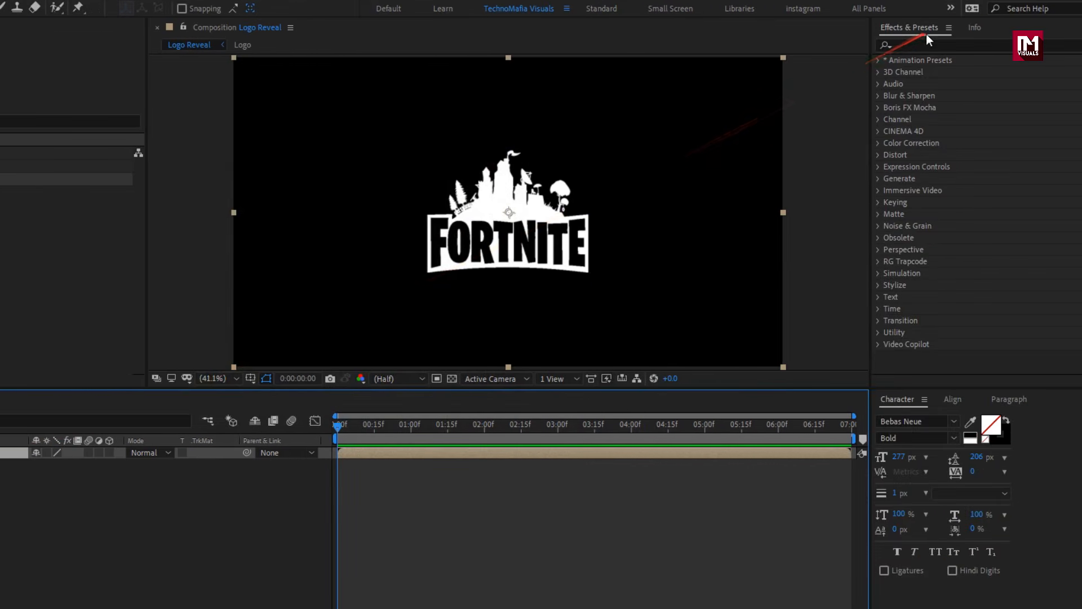
Find the Vegas effect and apply it to the Logo layer
left_click(926, 43)
type("veg")
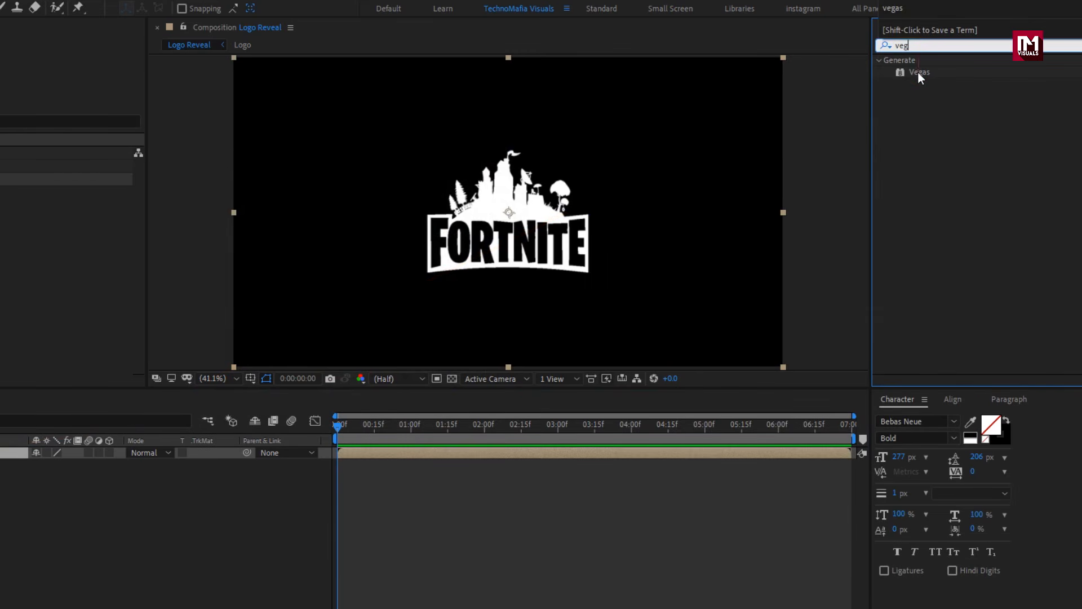
double_click(919, 74)
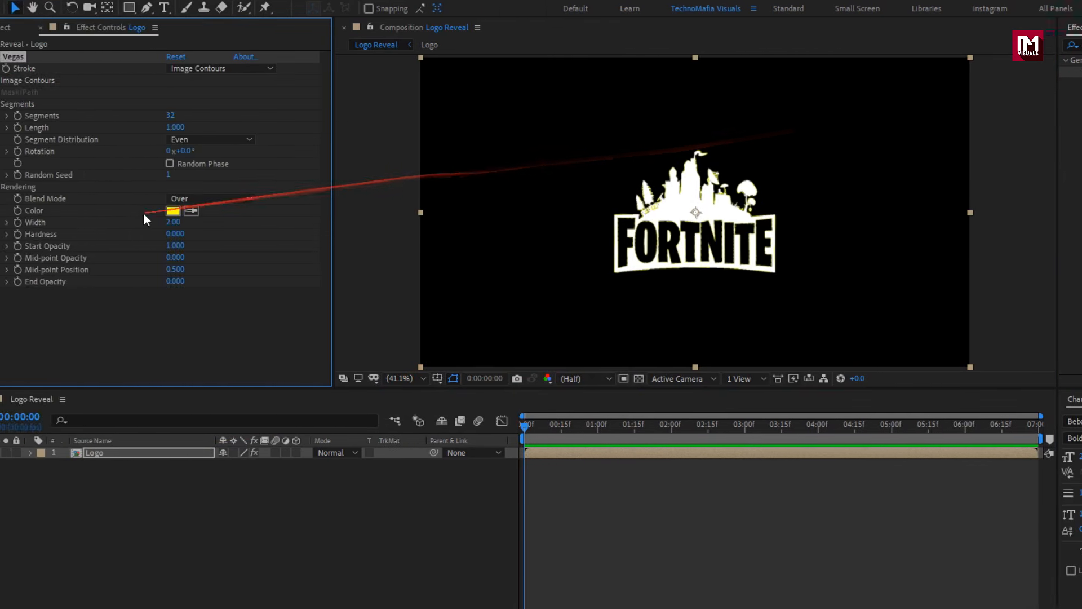
Set the Vegas stroke color to white (FFFFFF) and its blend mode to Transparent
left_click(195, 210)
left_click_drag(196, 216, 115, 214)
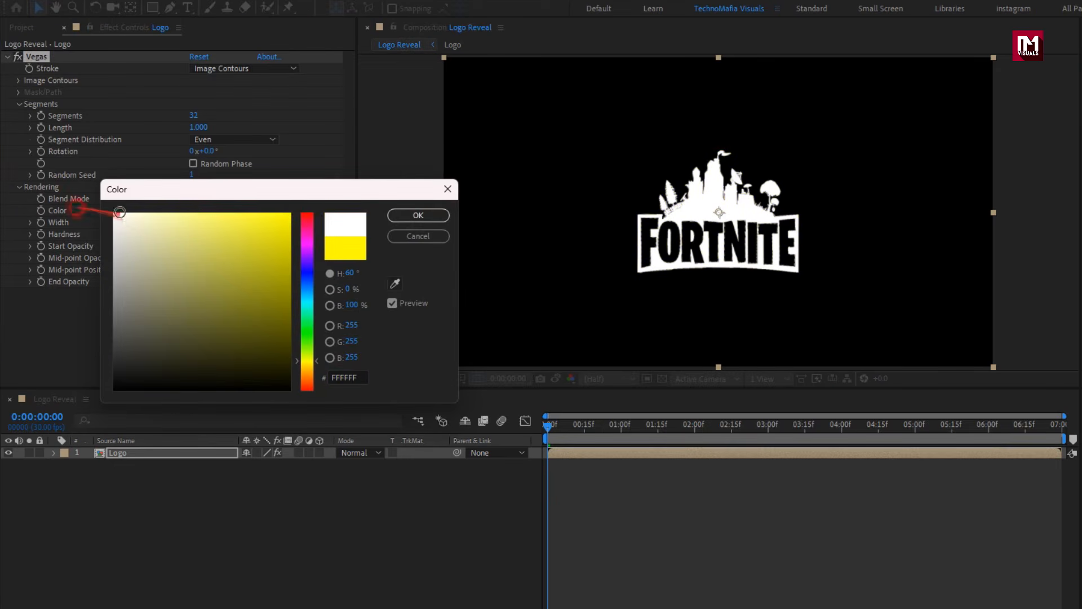
left_click(406, 215)
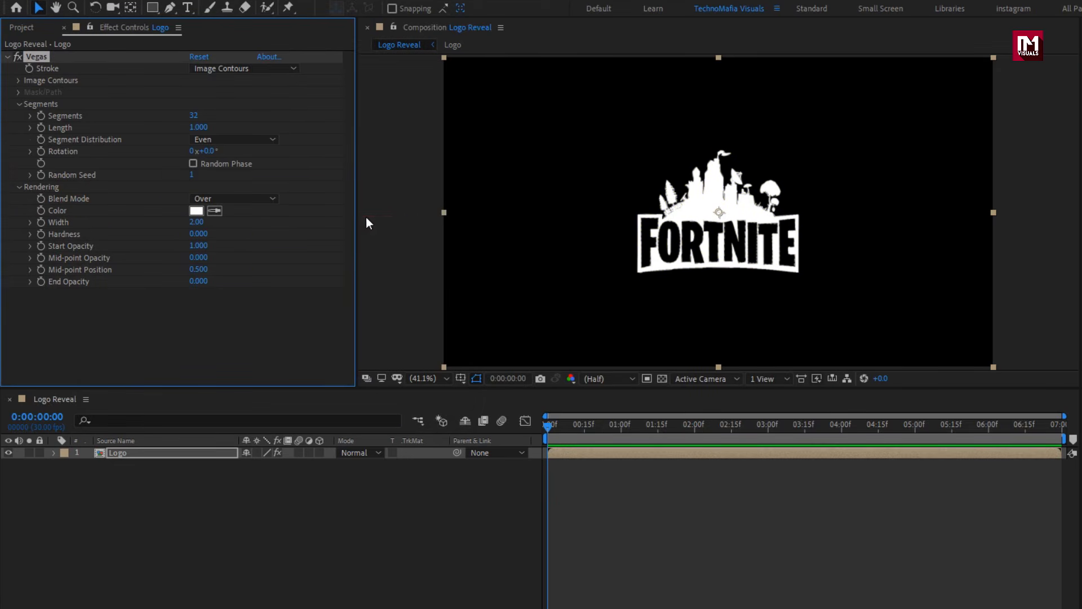
left_click(254, 202)
left_click(251, 214)
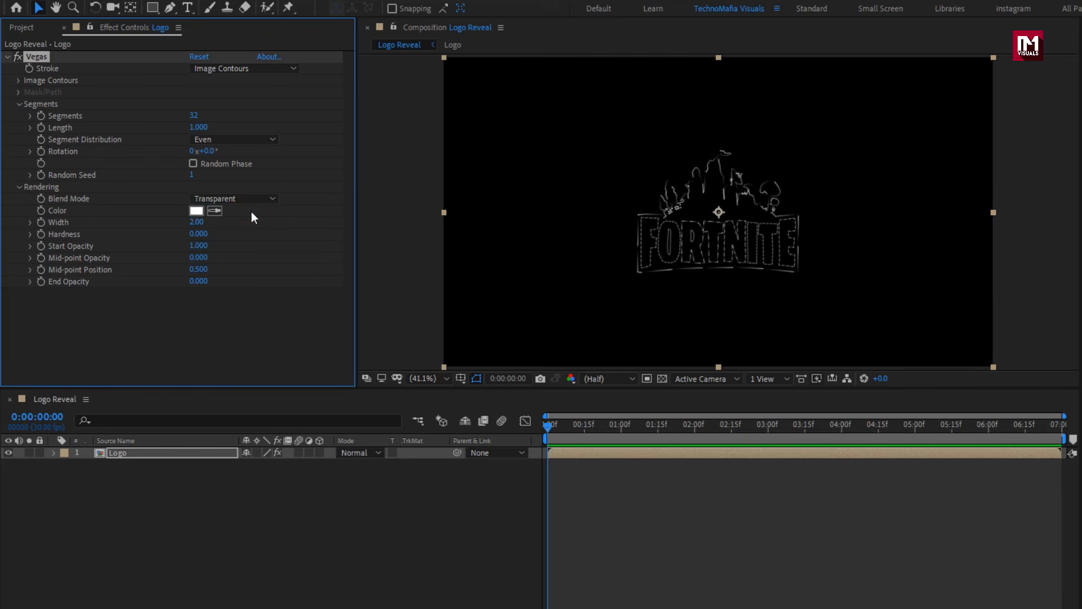
Set the Vegas contours to the Alpha channel, tolerance 0 and Fewer Segments for shorter contours, with the segment count at 1
left_click(19, 81)
left_click(230, 128)
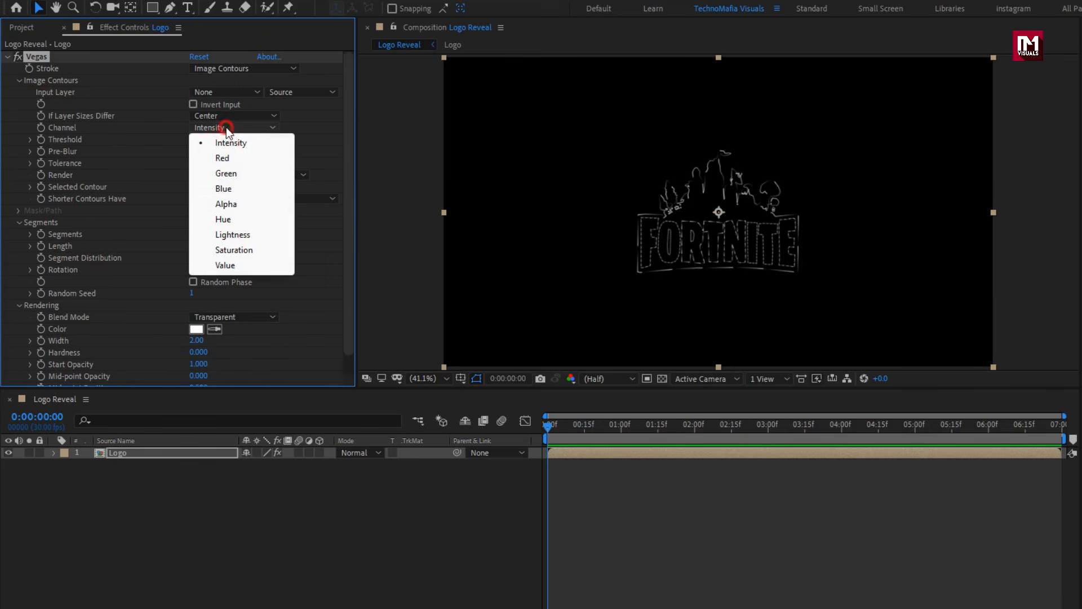
left_click(252, 203)
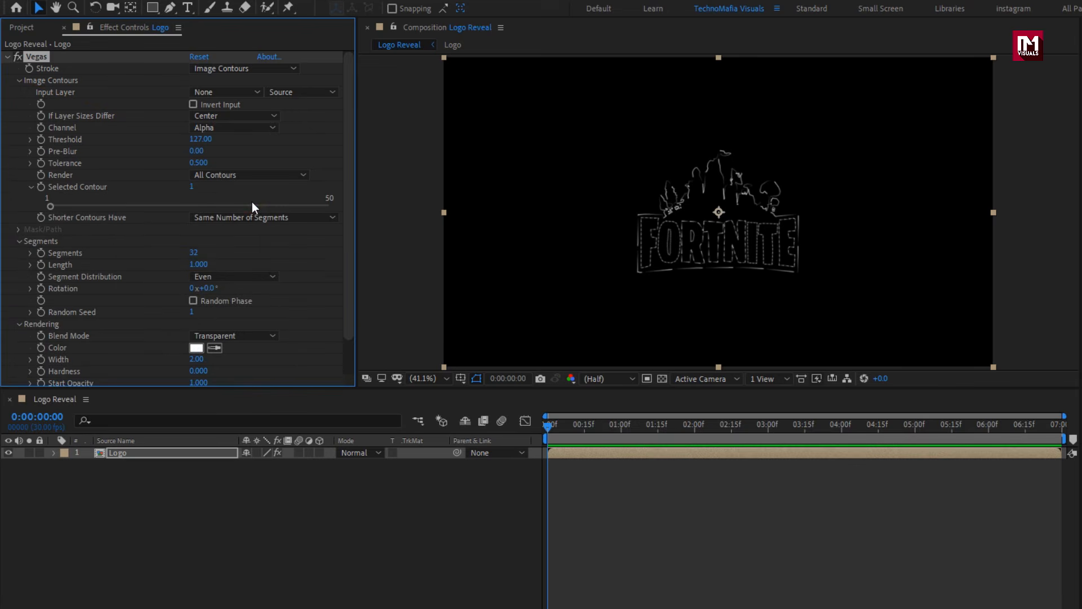
left_click(225, 218)
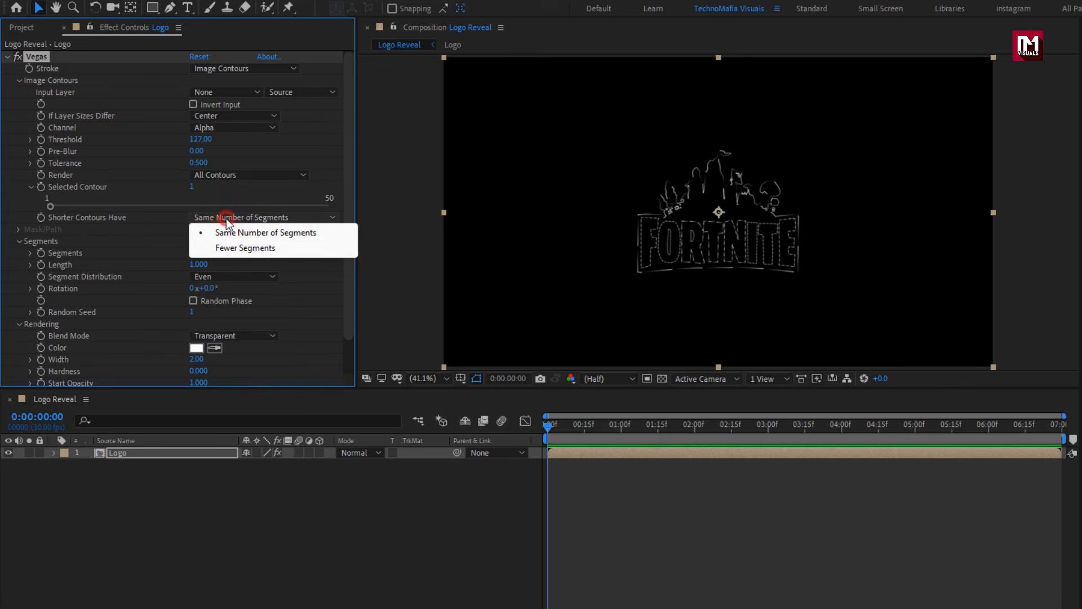
left_click(241, 248)
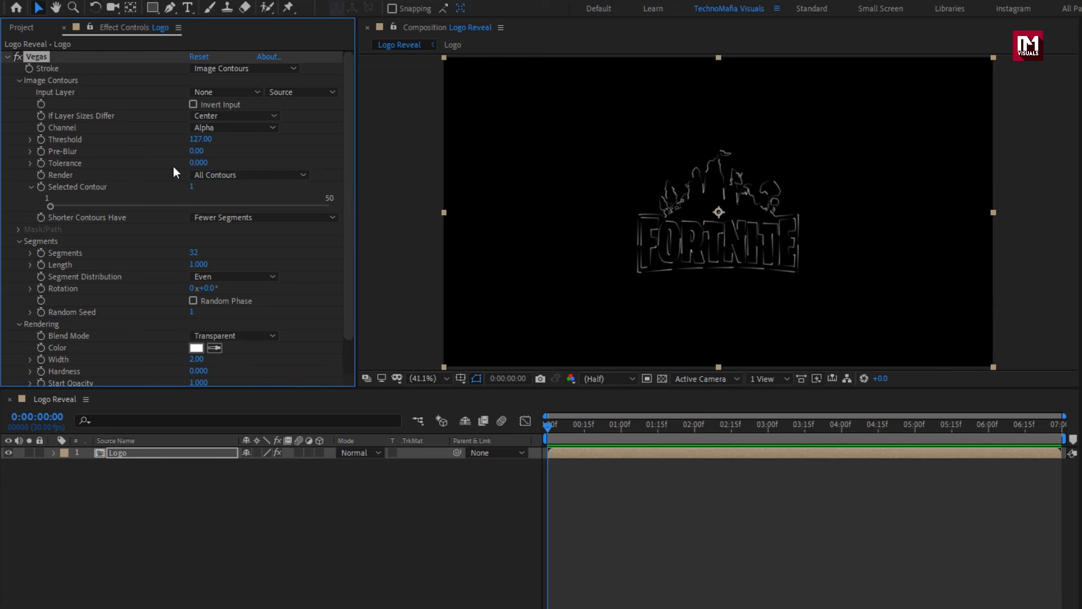
left_click(20, 81)
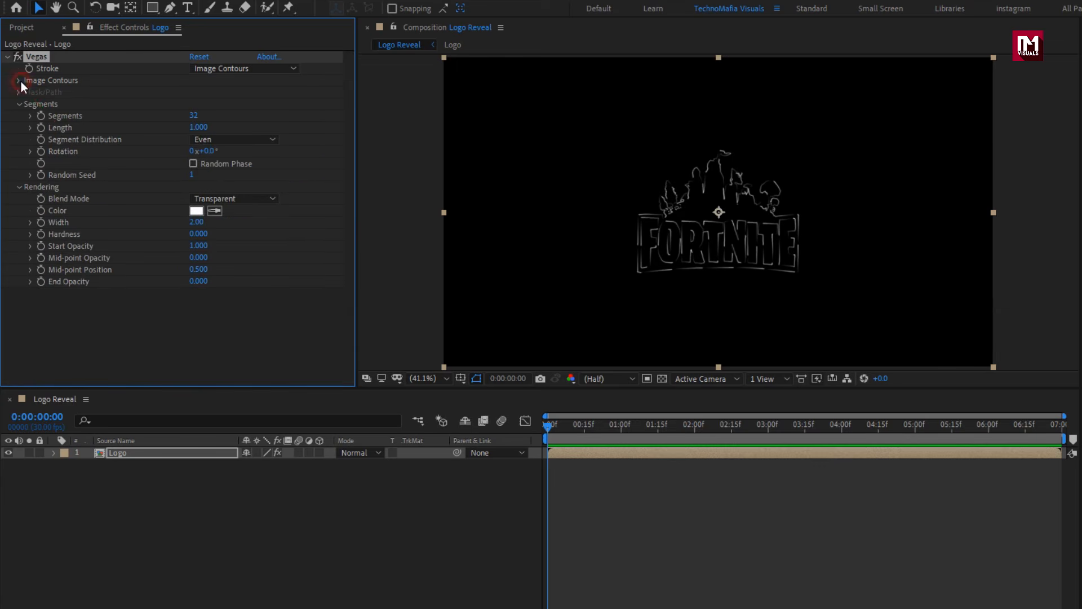
type("1")
key("Return")
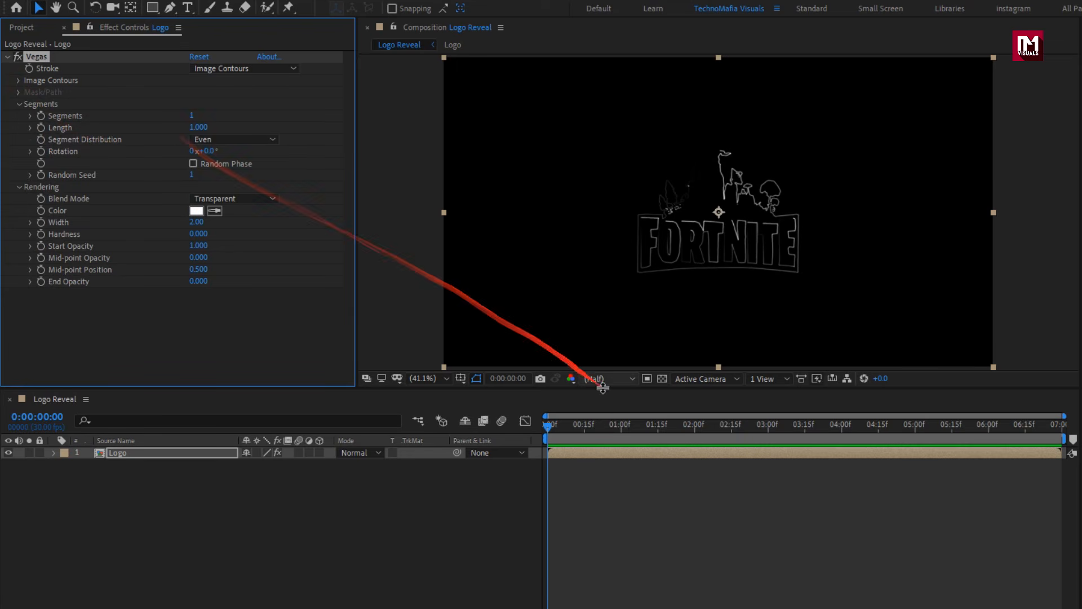
Keyframe the Vegas segment Length from 0 at 0:00:00:00 to 1 at 0:00:05:01
left_click_drag(637, 425, 917, 434)
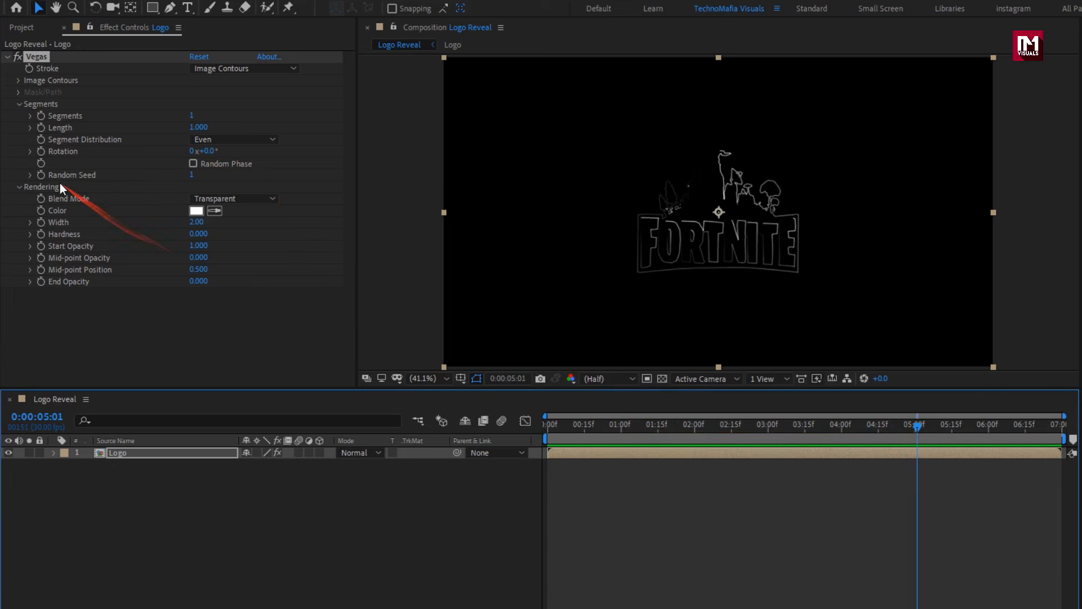
left_click(41, 127)
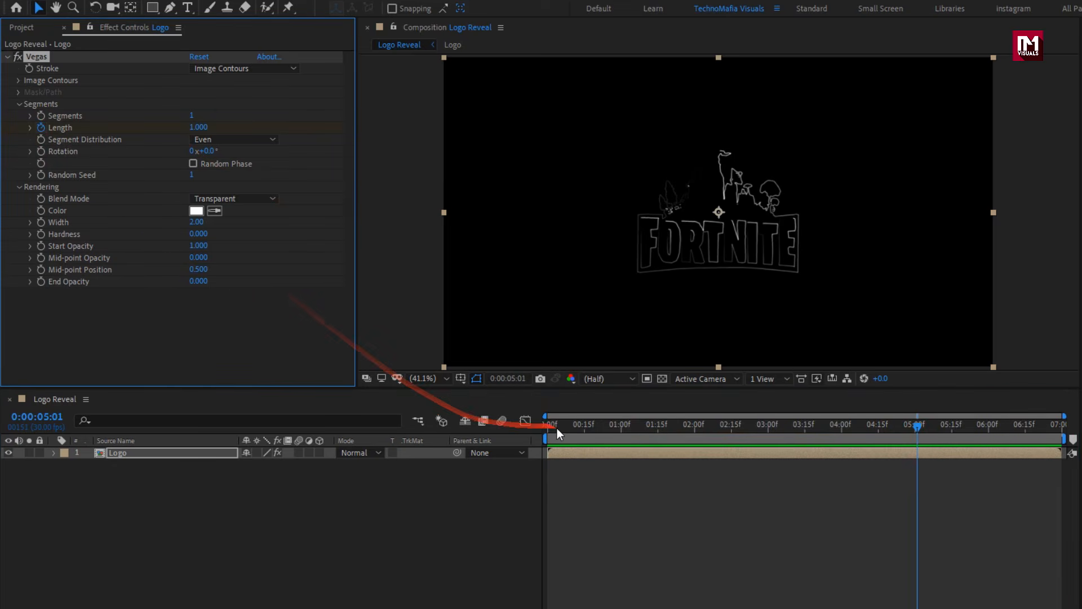
left_click(542, 427)
left_click(194, 128)
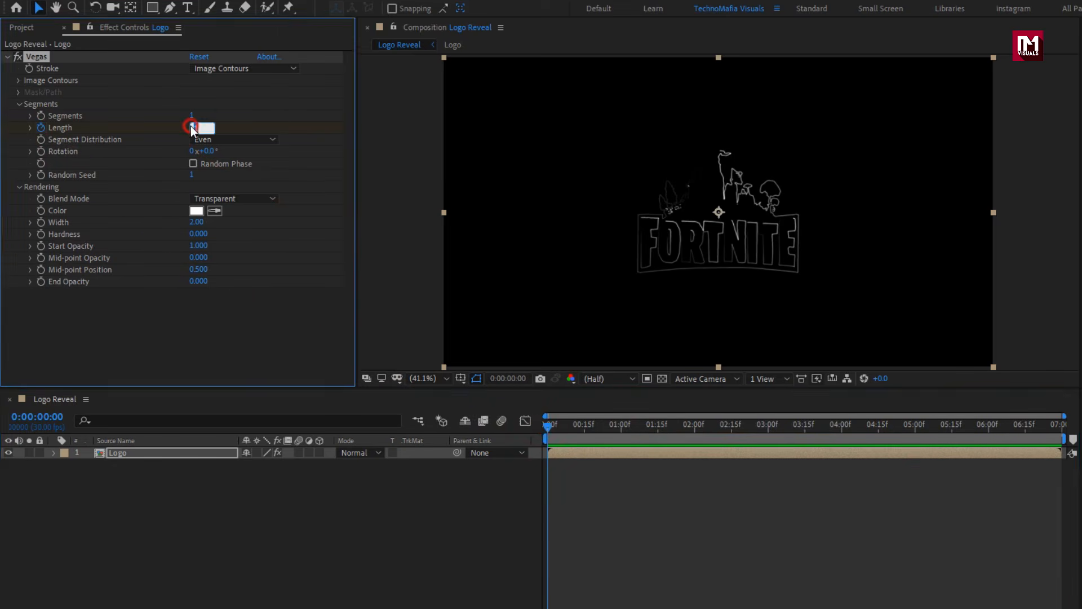
type("0")
key("Return")
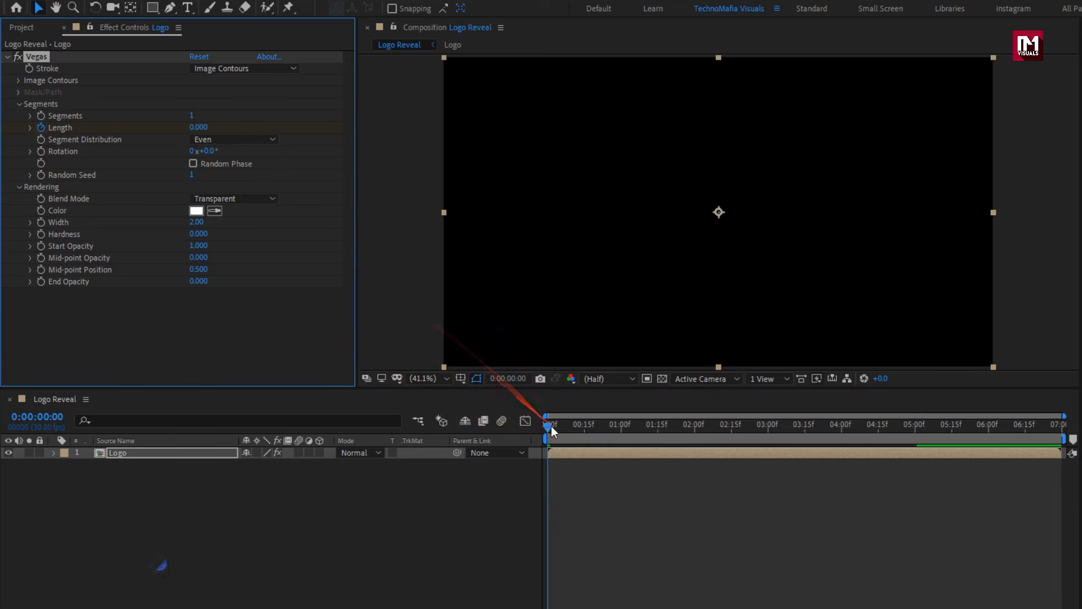
Scrub through the outline animation and set the Vegas segment distribution to Bunched
mouse_move(552, 426)
left_mouse_down()
mouse_move(896, 435)
mouse_move(577, 448)
mouse_move(787, 451)
left_mouse_up()
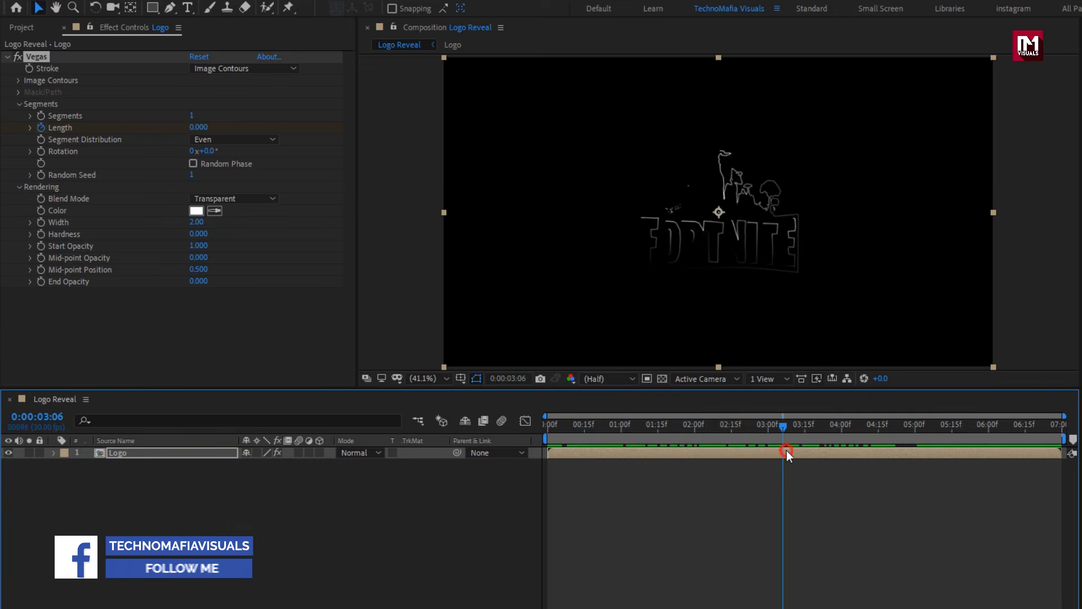
left_click(239, 140)
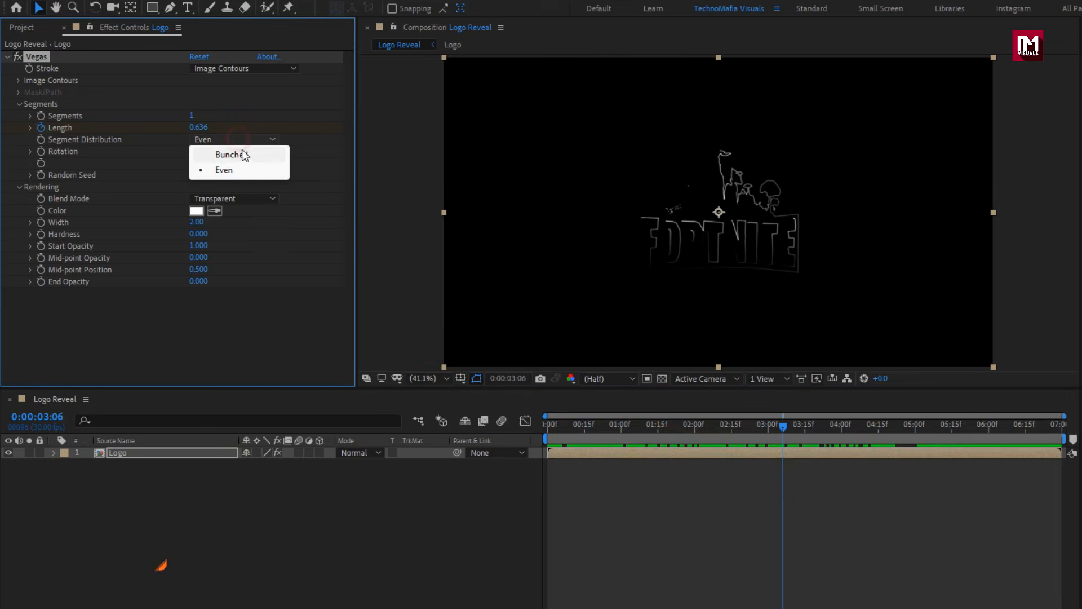
left_click(232, 154)
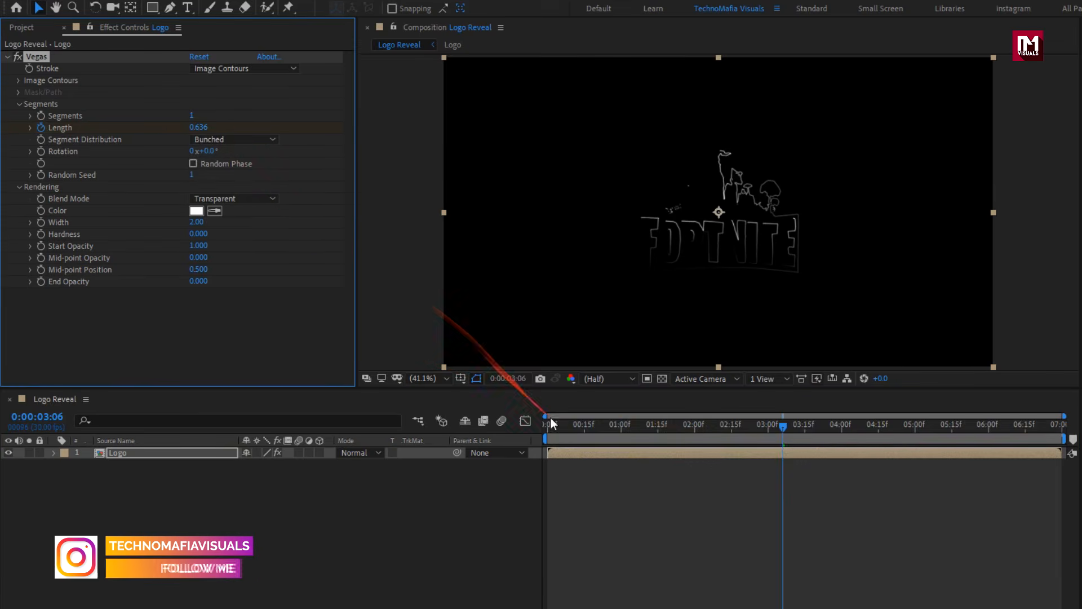
Keyframe the Vegas Rotation from 0° at 0:00:00:00 to 20° at 0:00:05:00 and scrub the timeline to preview it
left_click(545, 432)
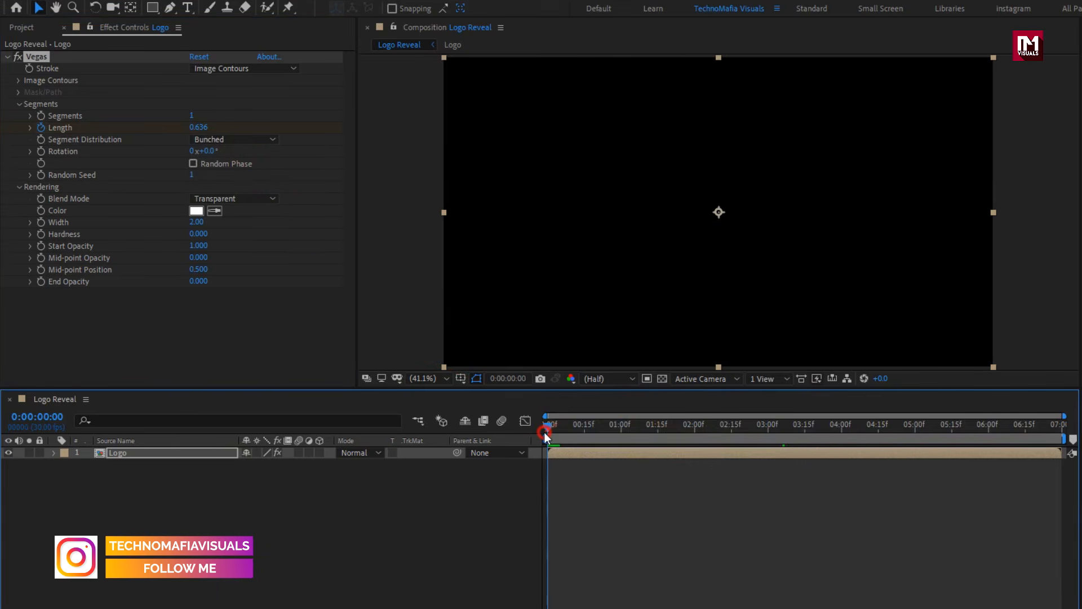
left_click(39, 151)
mouse_move(550, 429)
left_mouse_down()
mouse_move(926, 432)
mouse_move(917, 436)
left_mouse_up()
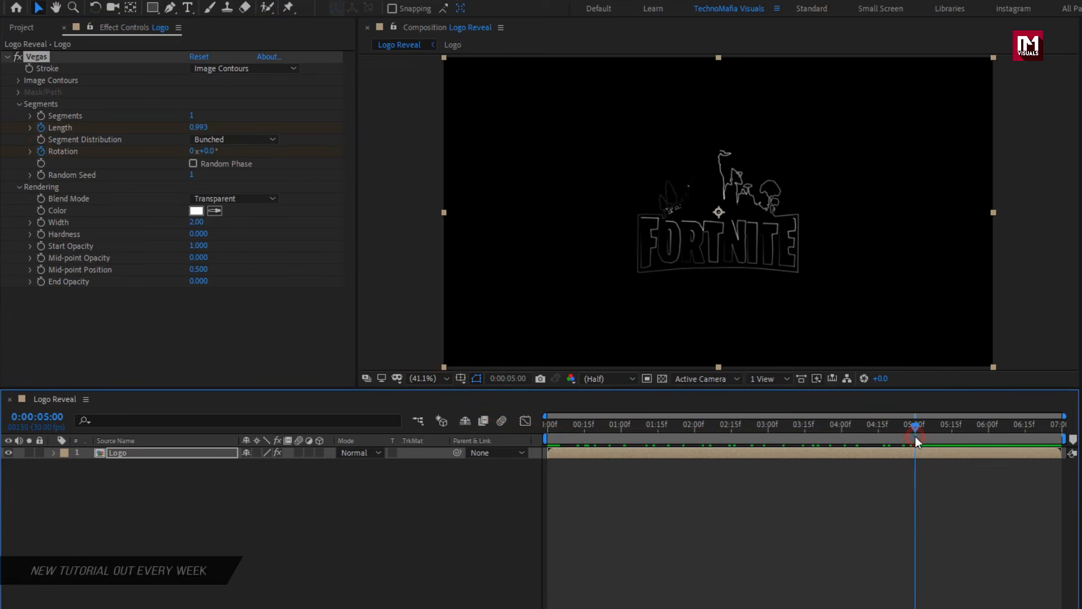
left_click(209, 150)
type("20")
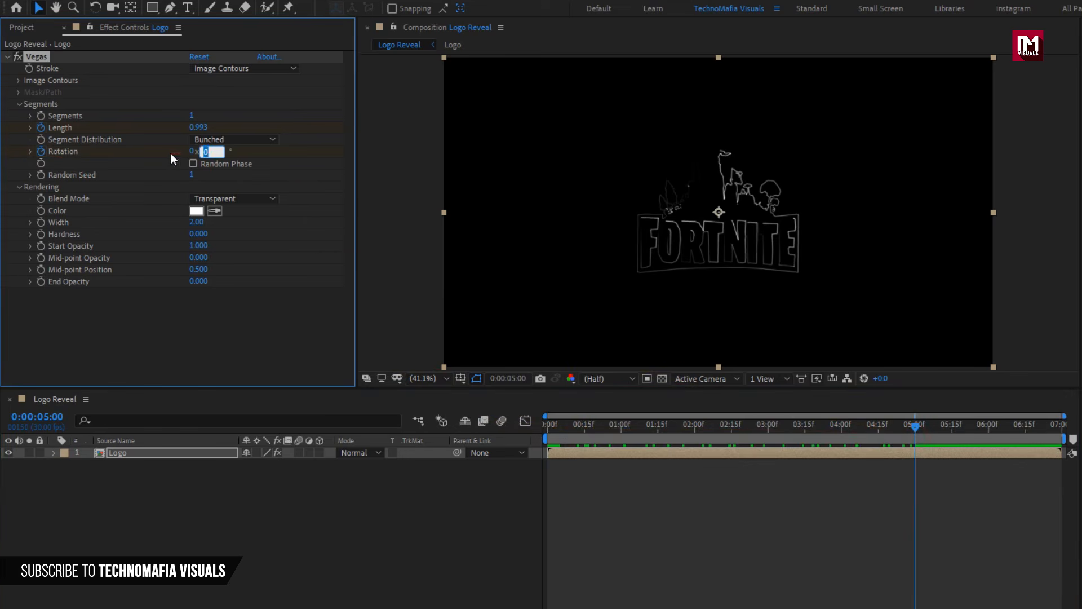
key("Return")
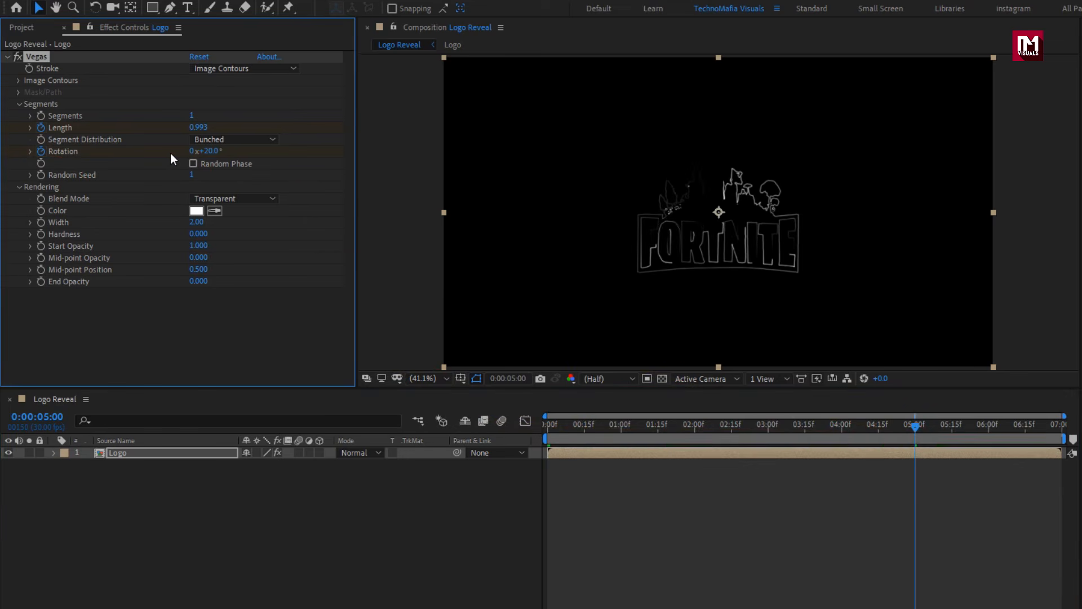
left_click(545, 424)
mouse_move(546, 425)
left_mouse_down()
mouse_move(922, 428)
mouse_move(567, 434)
mouse_move(828, 431)
left_mouse_up()
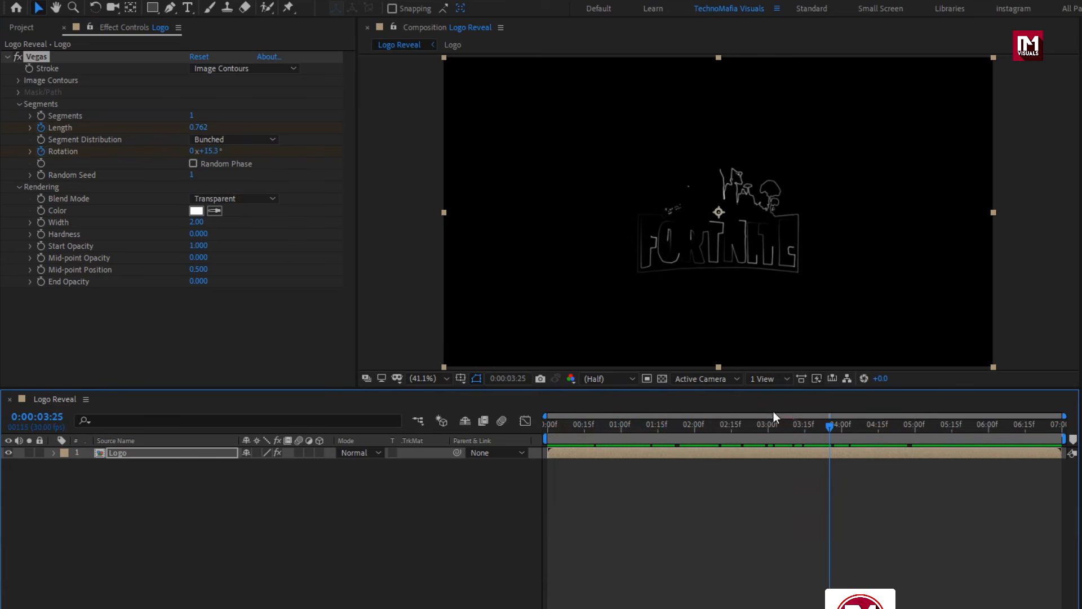
Set the Vegas Random Seed to 15 and the stroke Width to 3
left_click(194, 172)
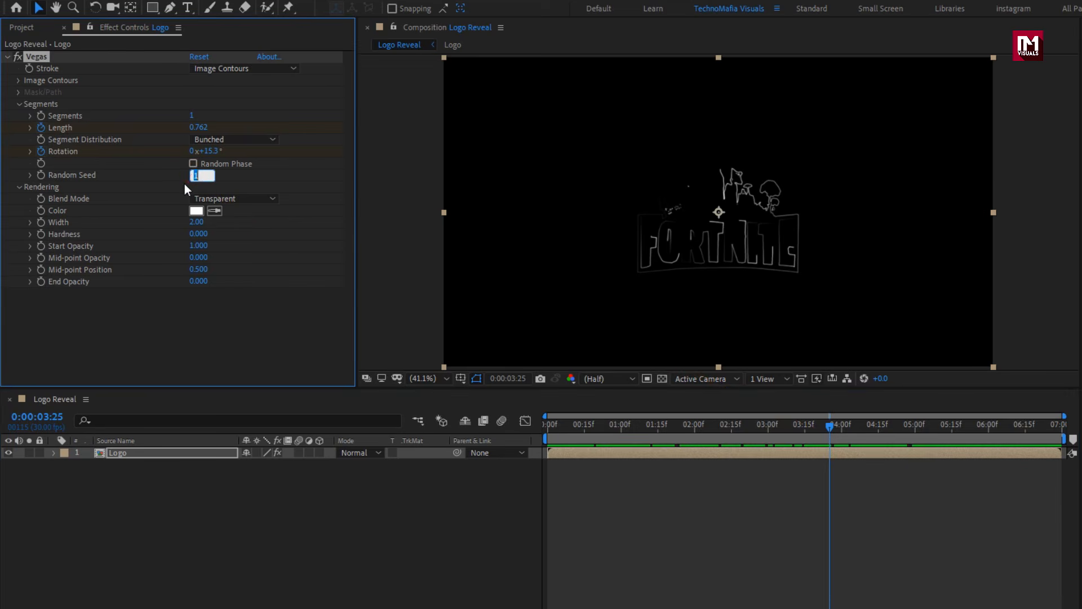
type("15")
key("Return")
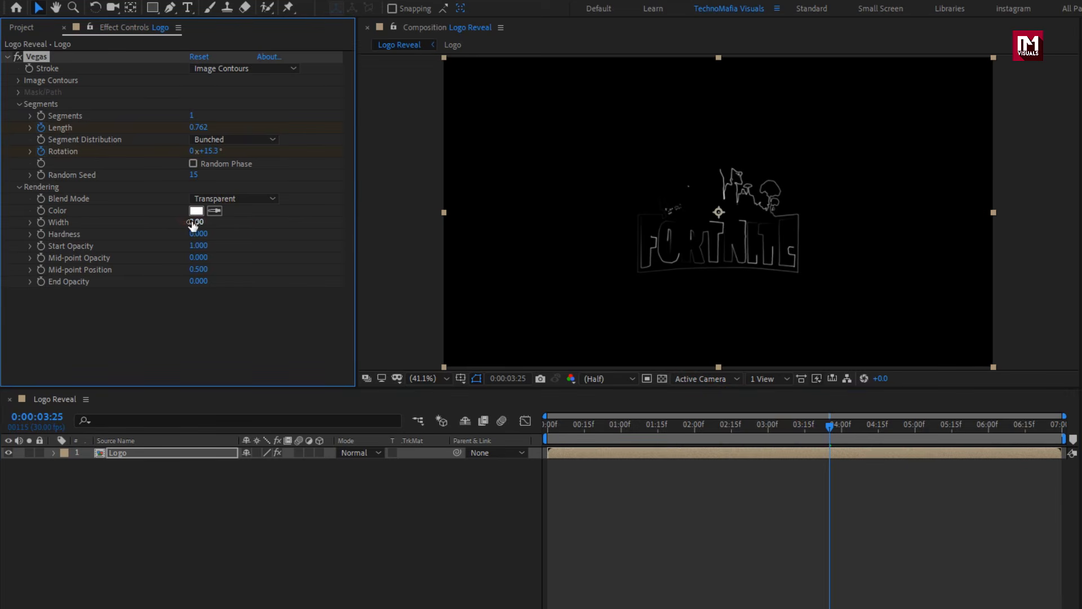
type("3")
key("Return")
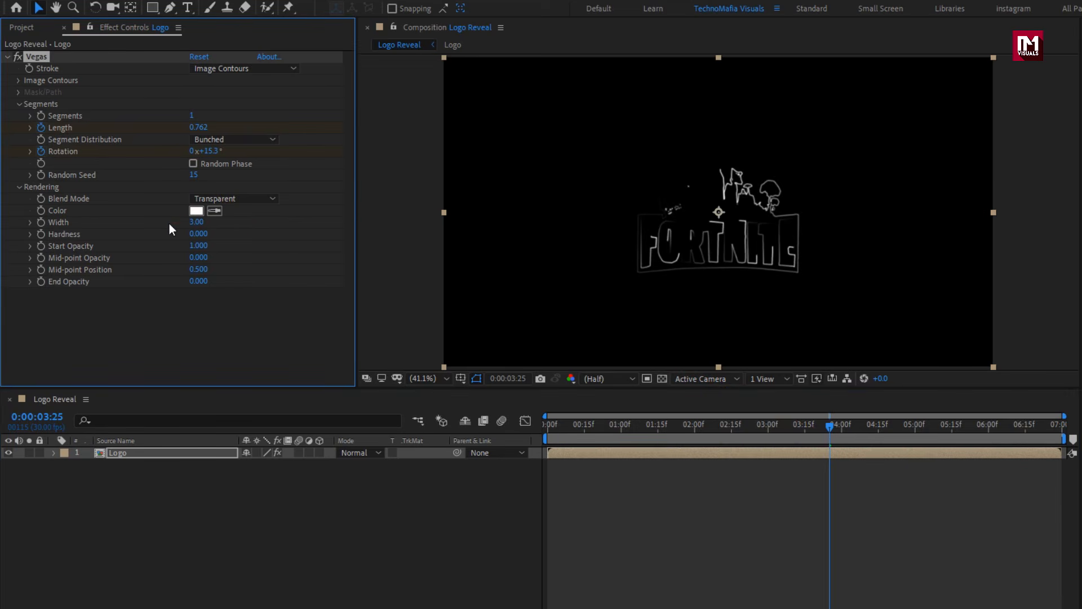
Set the Vegas stroke Hardness to 0.5 and its Start Opacity to 0
left_click(195, 234)
key("Return")
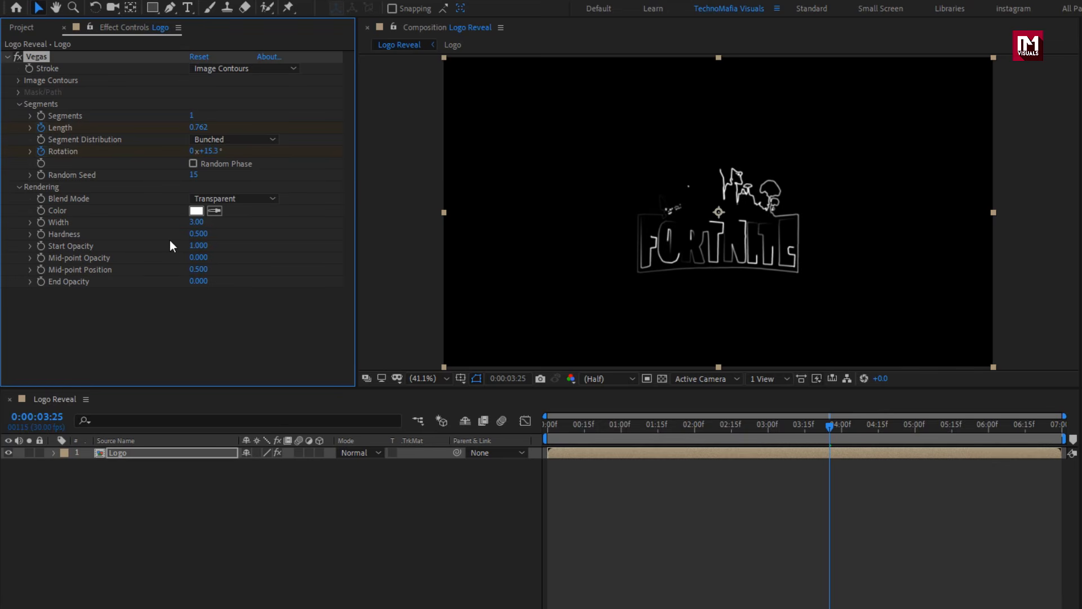
left_click(198, 245)
type("0")
key("Return")
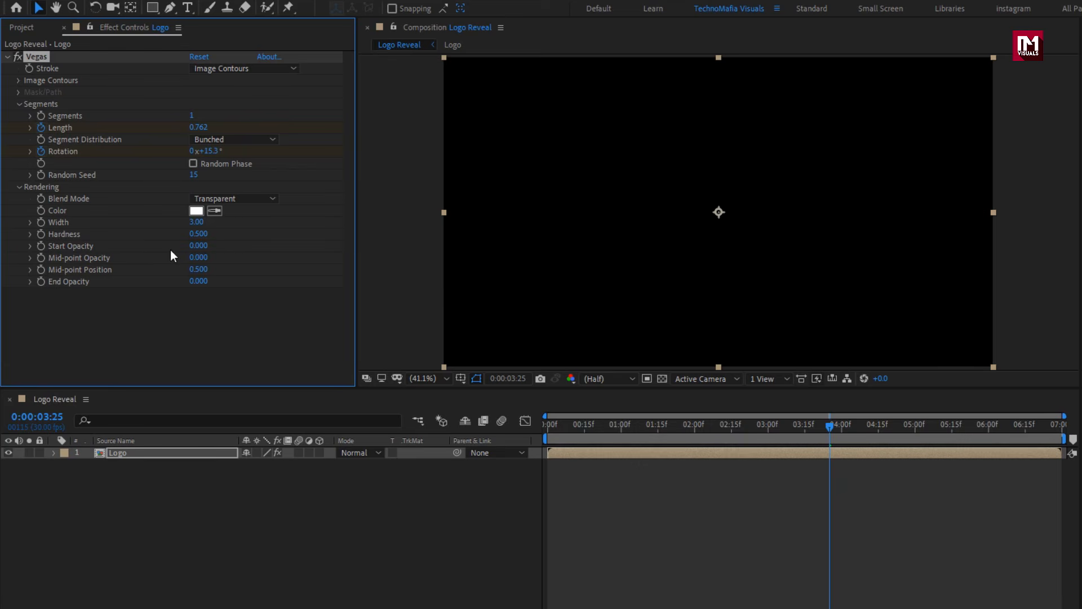
Keyframe the Vegas Mid-point Opacity from 1 at 0:00:04:00 to 0 at 0:00:05:00 and scrub back to preview the fade
left_click(842, 427)
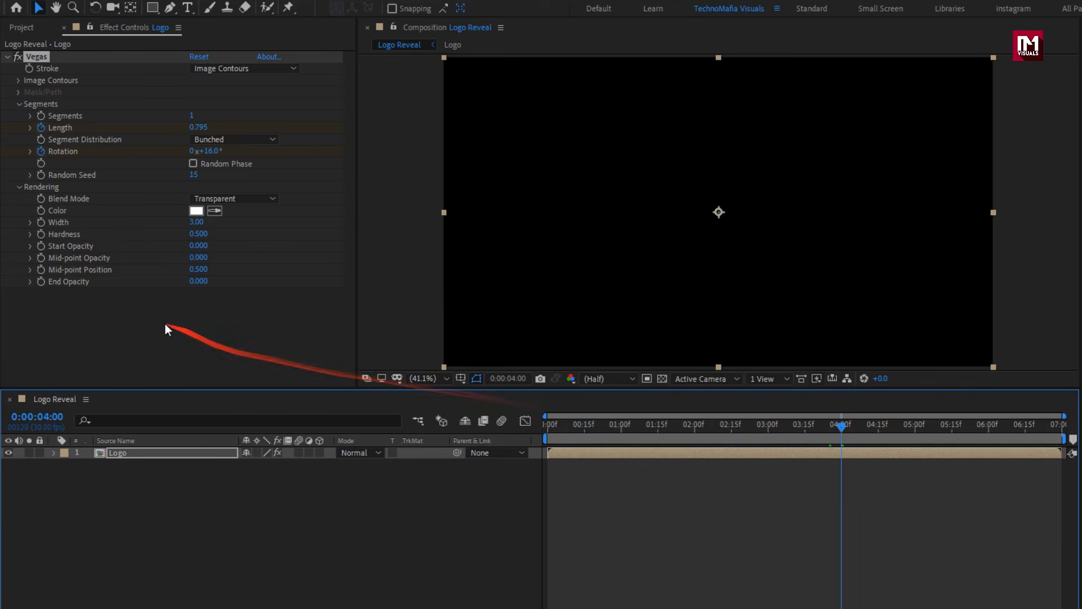
left_click(38, 258)
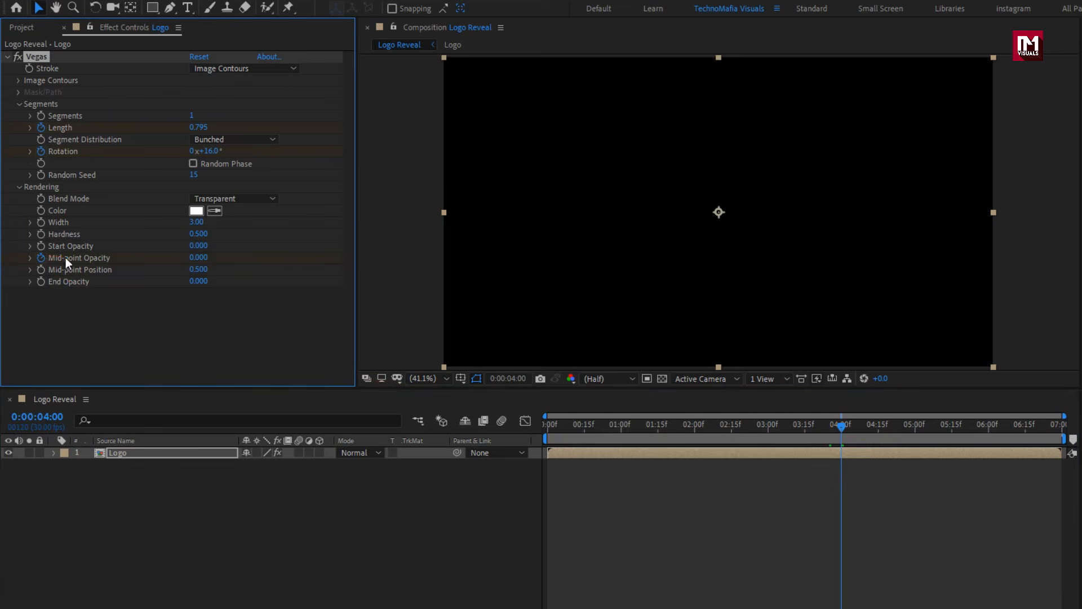
left_click(195, 258)
type("1")
key("Return")
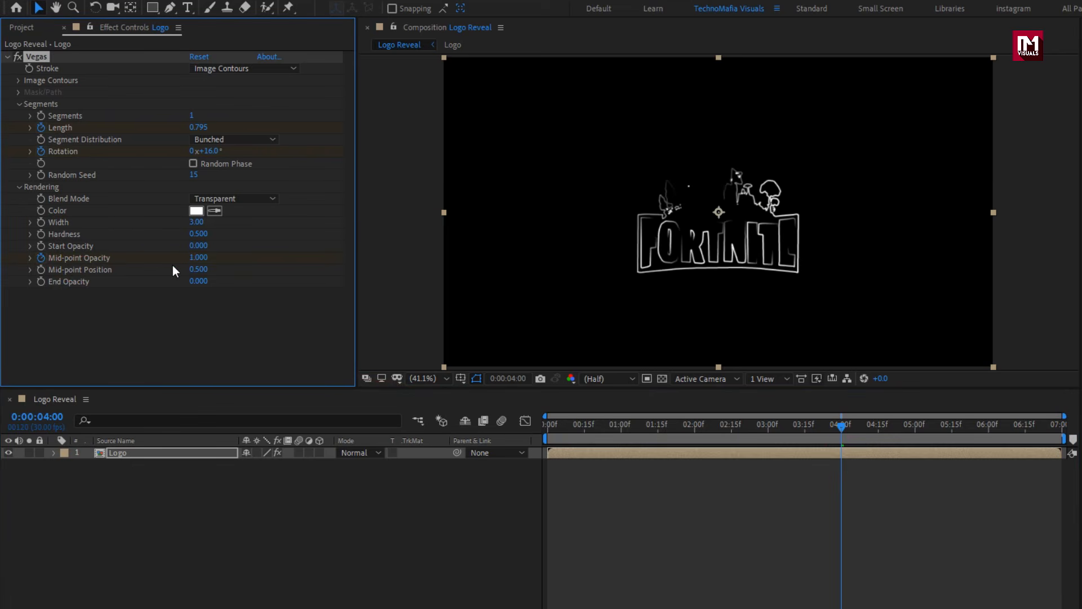
left_click_drag(896, 432, 916, 430)
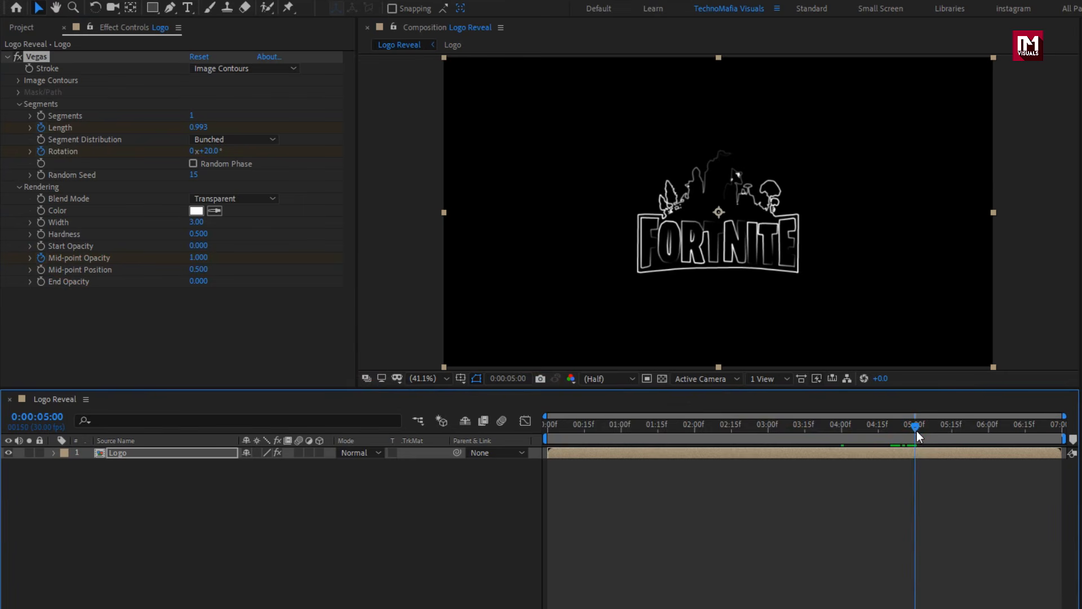
left_click(203, 257)
type("0")
key("Return")
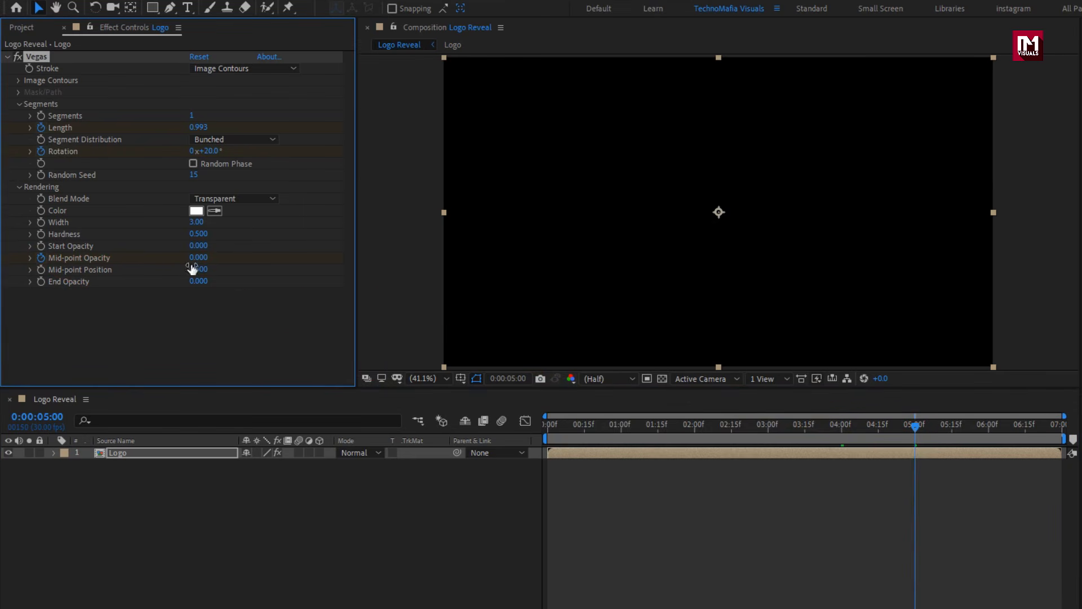
mouse_move(810, 426)
left_mouse_down()
mouse_move(908, 429)
mouse_move(688, 428)
mouse_move(911, 430)
mouse_move(843, 430)
left_mouse_up()
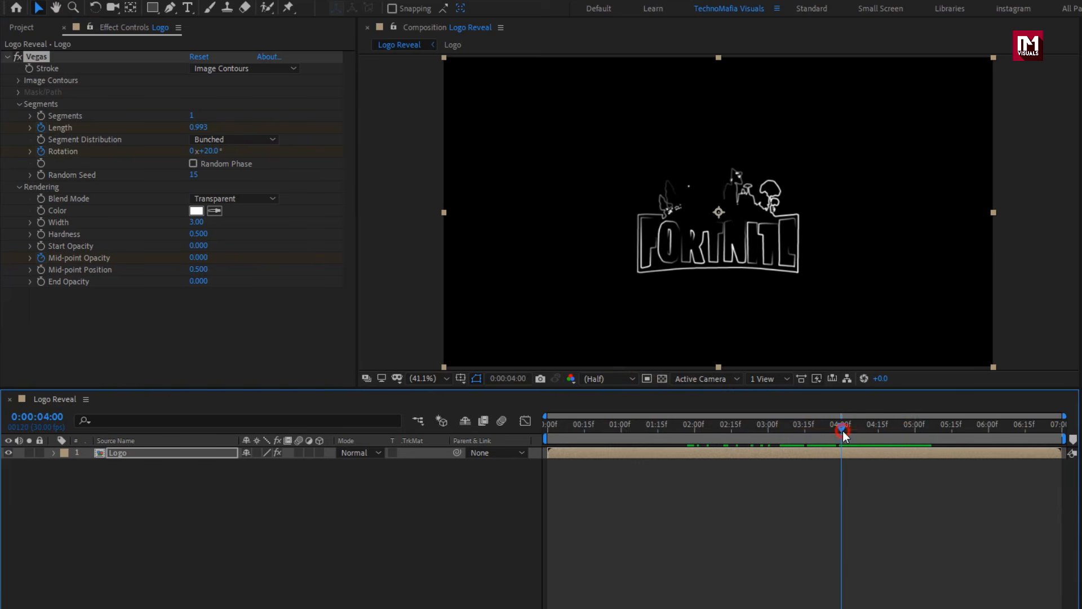
Pre-compose the Logo layer as Logo_Outline, moving all attributes into the new composition
left_click(148, 456)
right_click(148, 456)
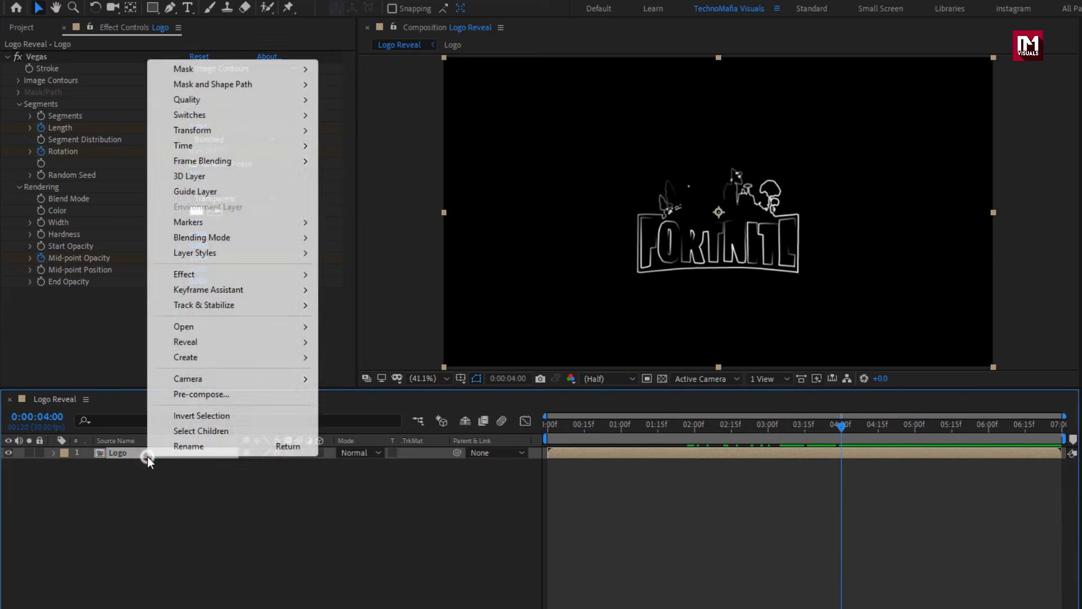
left_click(160, 394)
type("Lo")
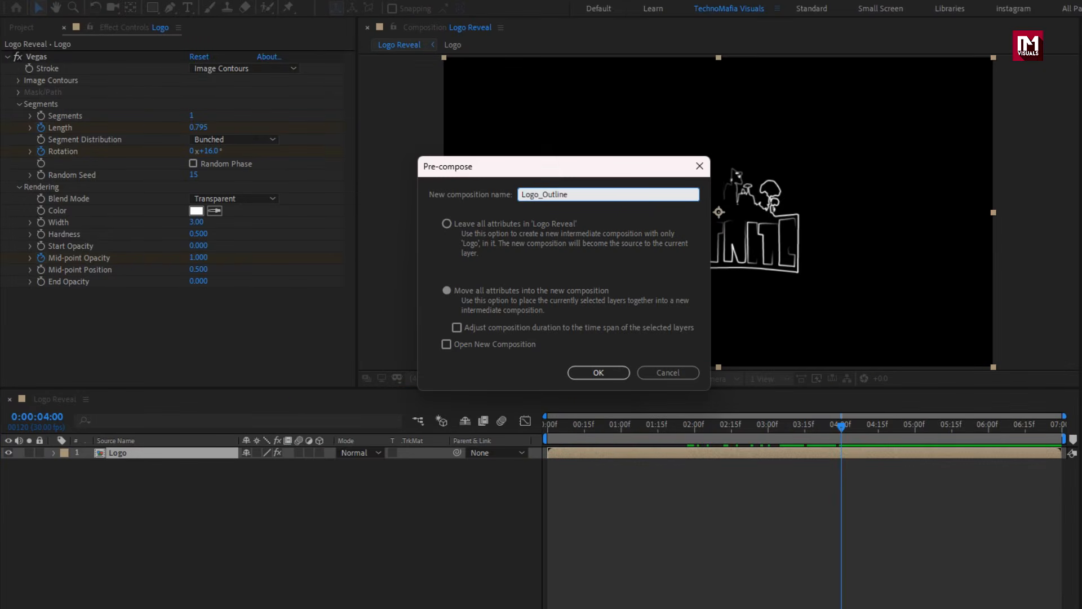
type("go_Outline")
left_click(598, 373)
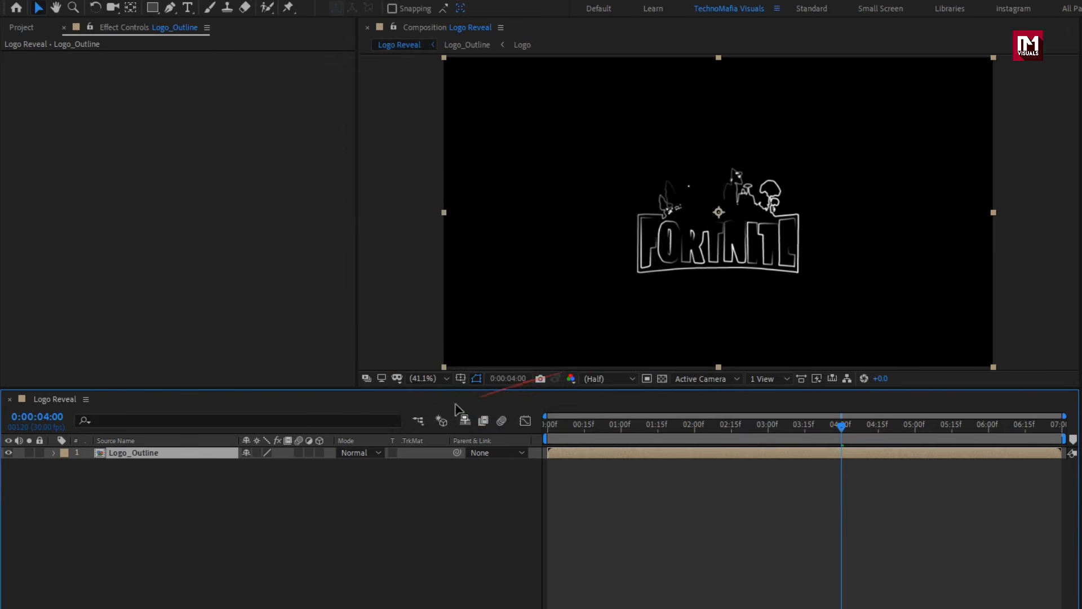
Create a black 1920 × 1080 px solid named BG and place it below the Logo_Outline layer
left_click(203, 493)
right_click(159, 482)
mouse_move(300, 490)
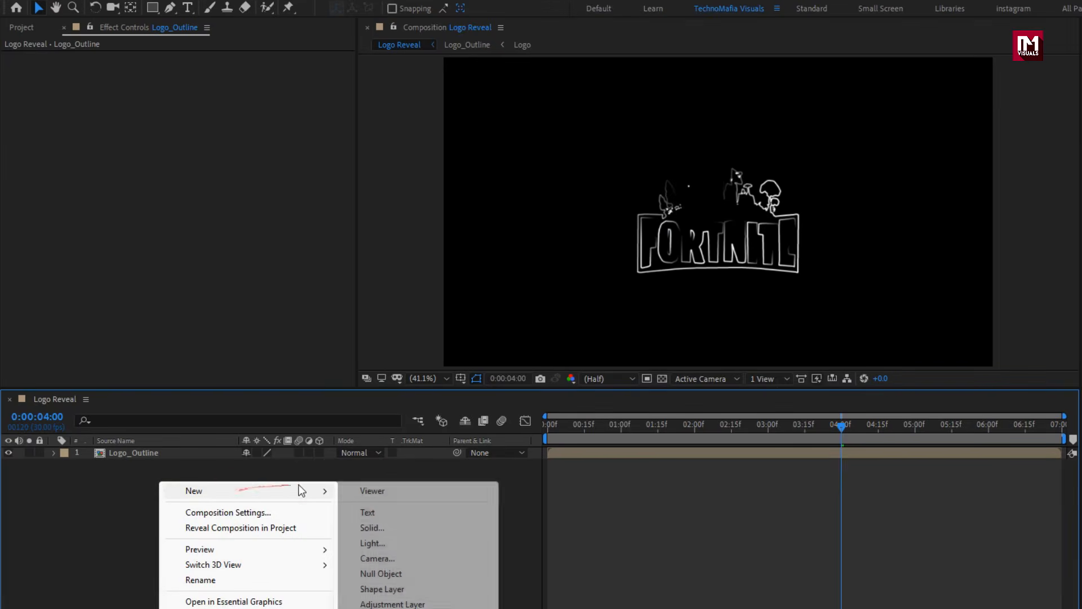
left_click(376, 526)
type("BG")
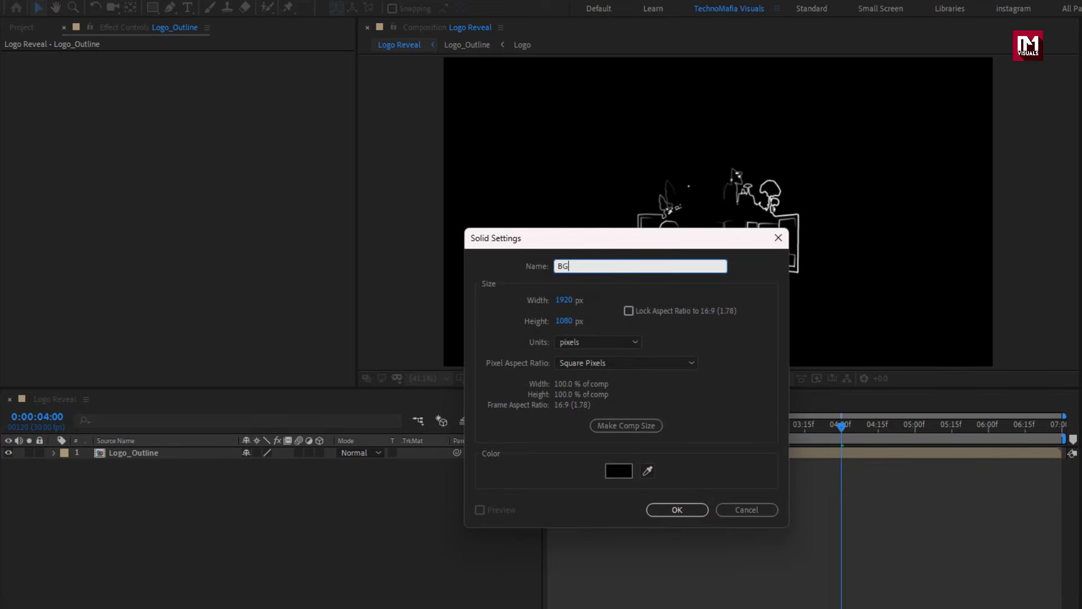
left_click(670, 514)
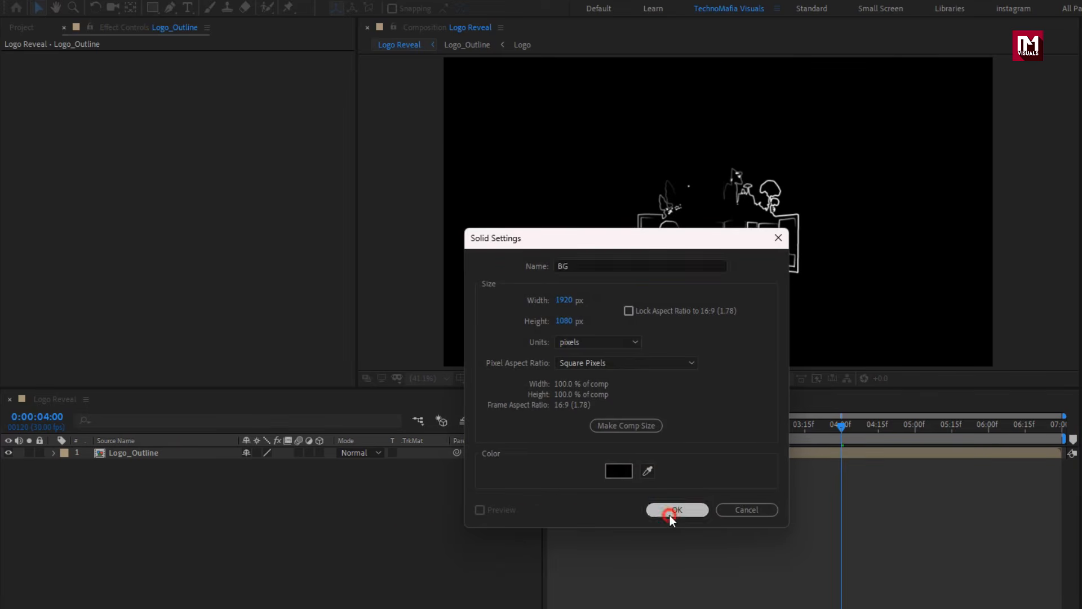
left_click_drag(569, 433, 665, 432)
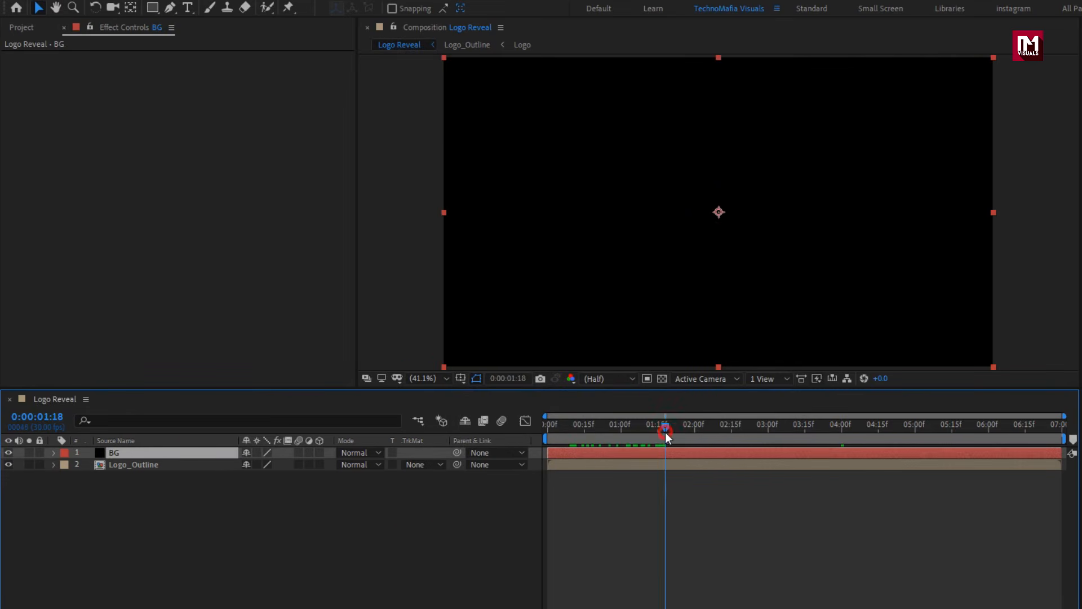
left_click_drag(147, 451, 132, 470)
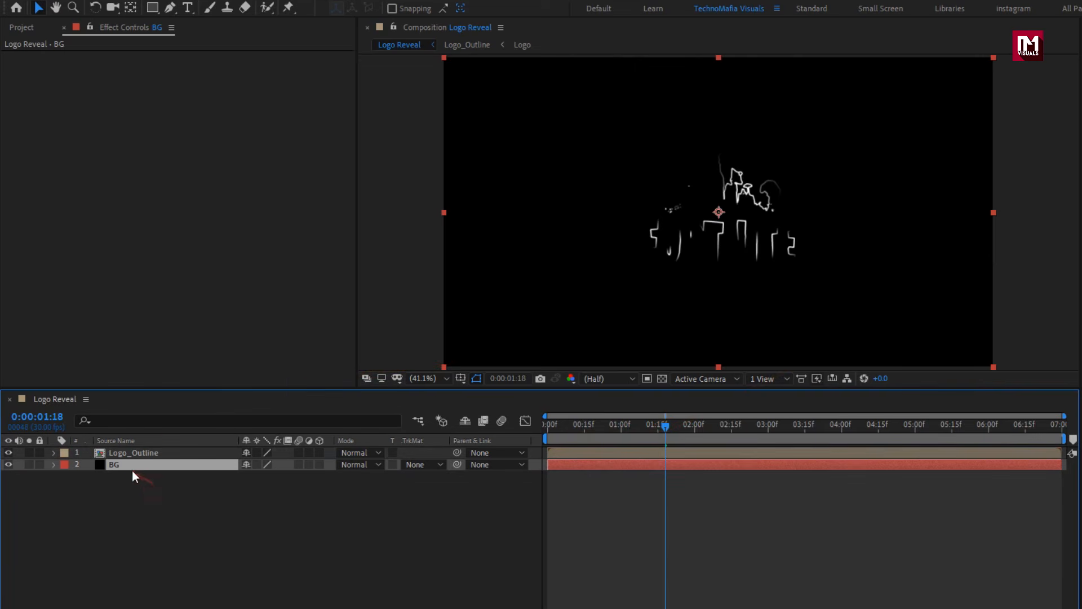
Apply the Gradient Ramp effect to the BG layer and set its End Color to black
left_click(947, 46)
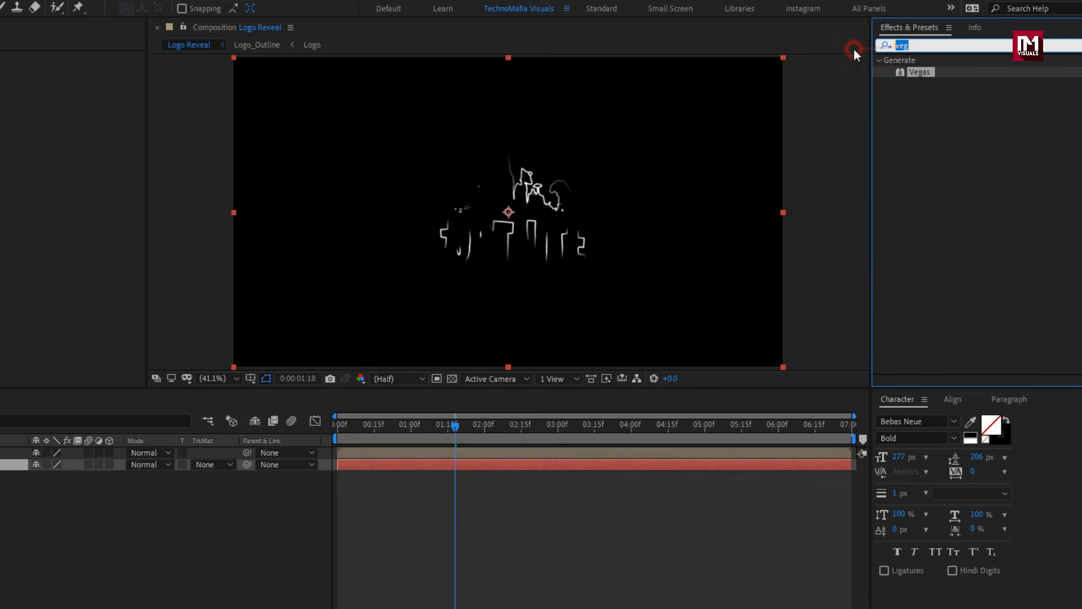
type("ramp")
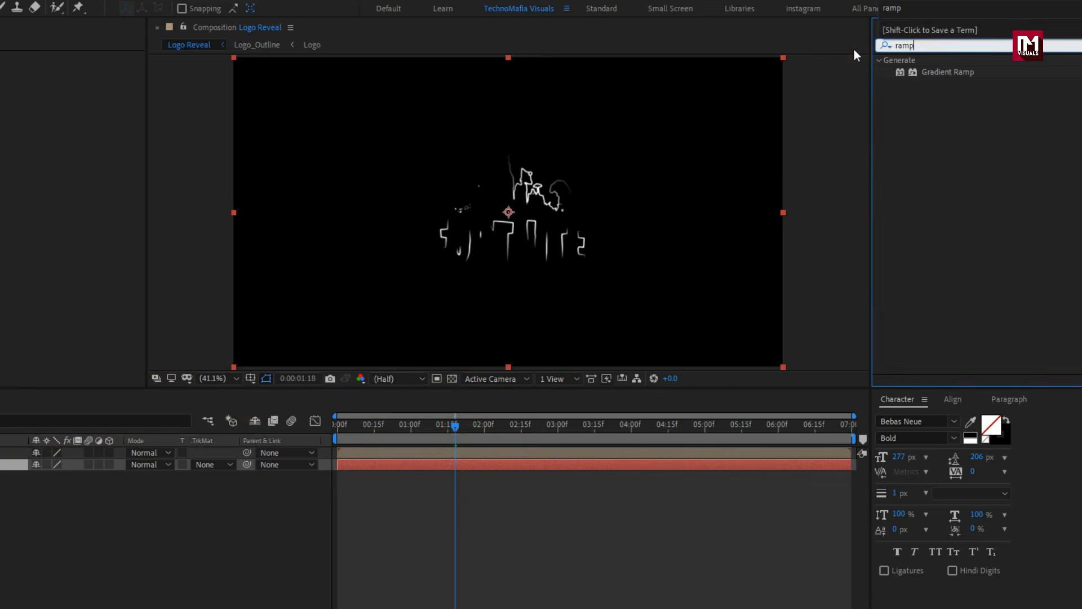
double_click(935, 72)
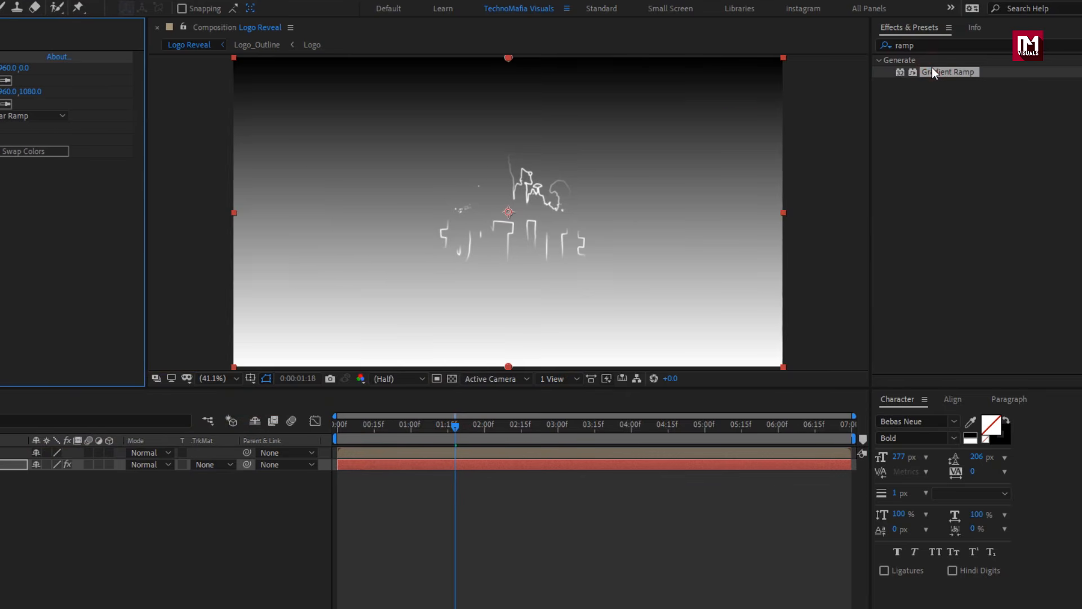
left_click(195, 105)
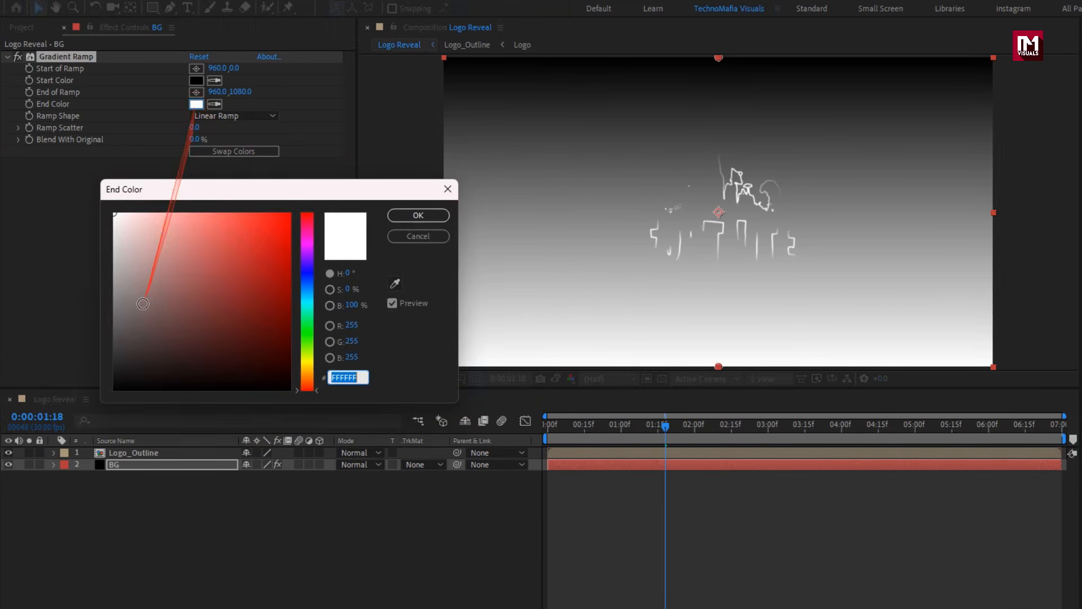
left_click_drag(138, 299, 104, 406)
left_click(410, 220)
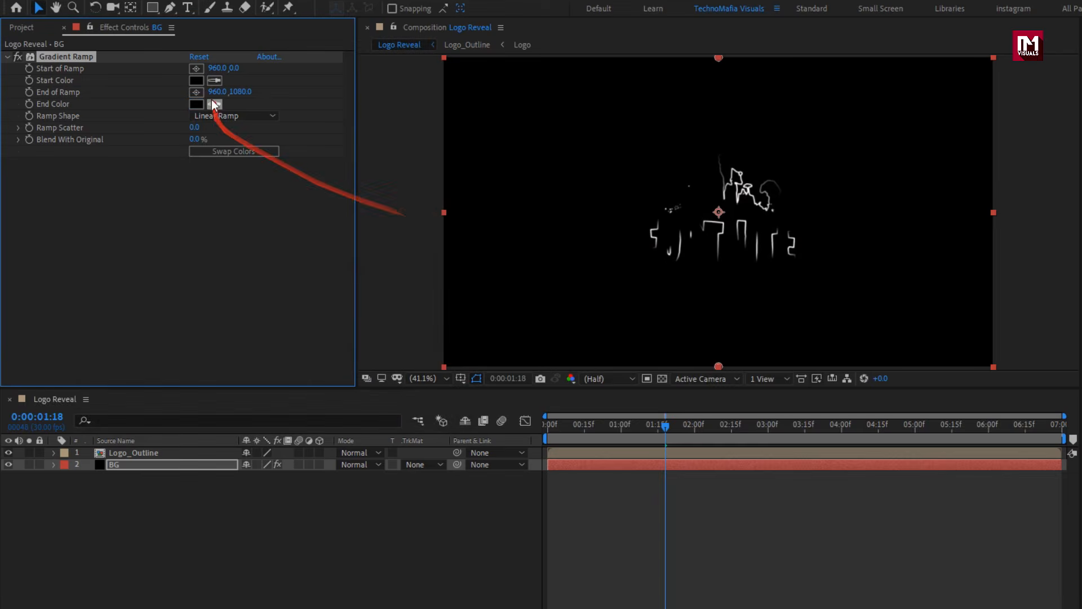
Set the Gradient Ramp's Start Color to dark blue, 021E38
left_click(198, 80)
left_click_drag(283, 312, 300, 288)
left_click(276, 339)
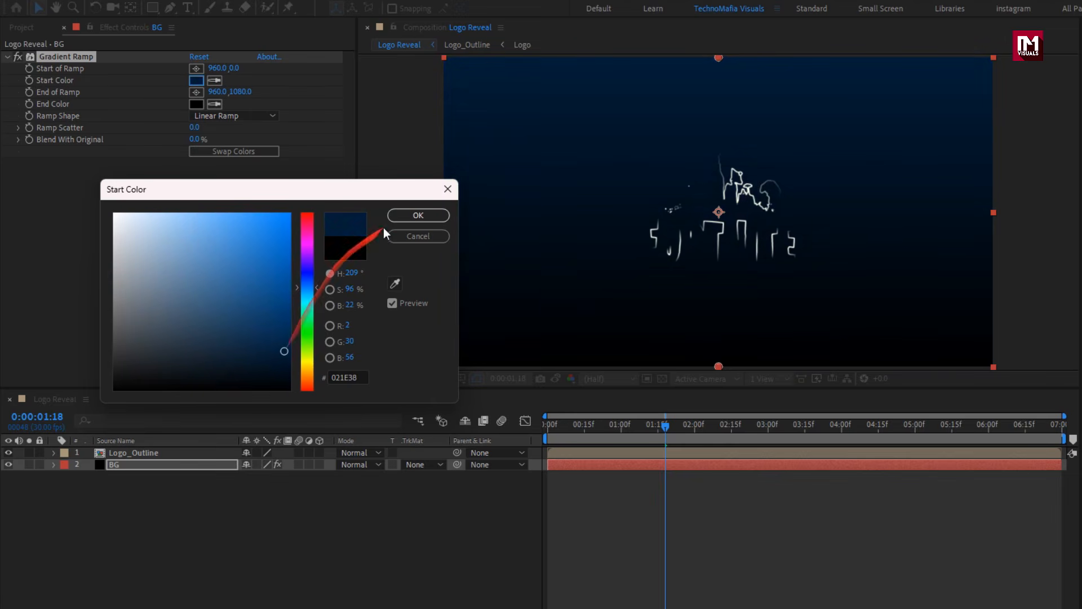
left_click(398, 218)
Change the gradient to a Radial Ramp with Ramp Scatter 500 and move its start point to about 955, 2
left_click(223, 116)
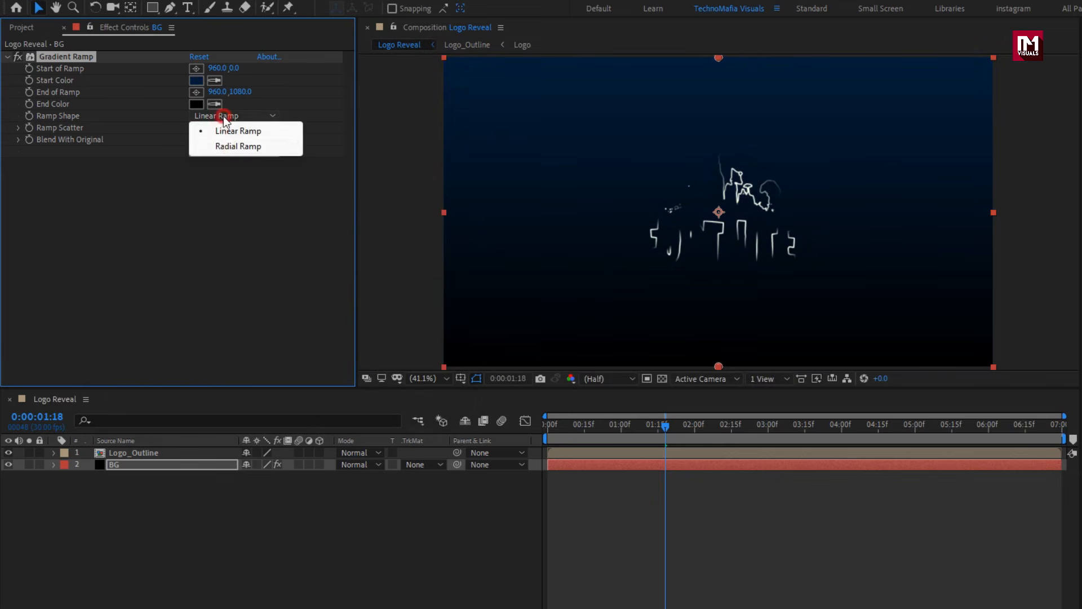
left_click(229, 146)
left_click(192, 129)
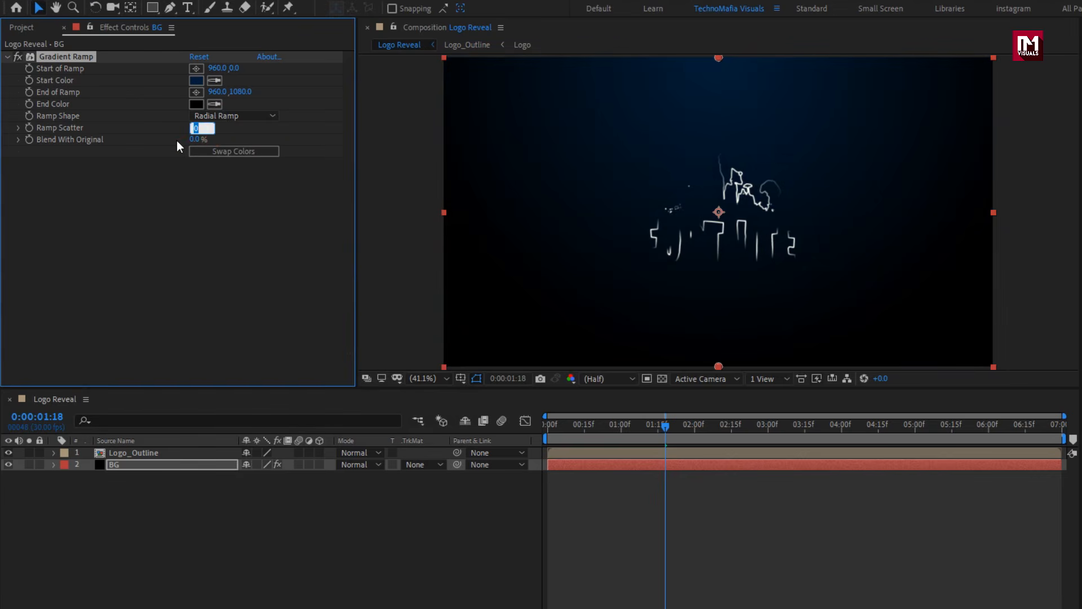
type("500")
key("Return")
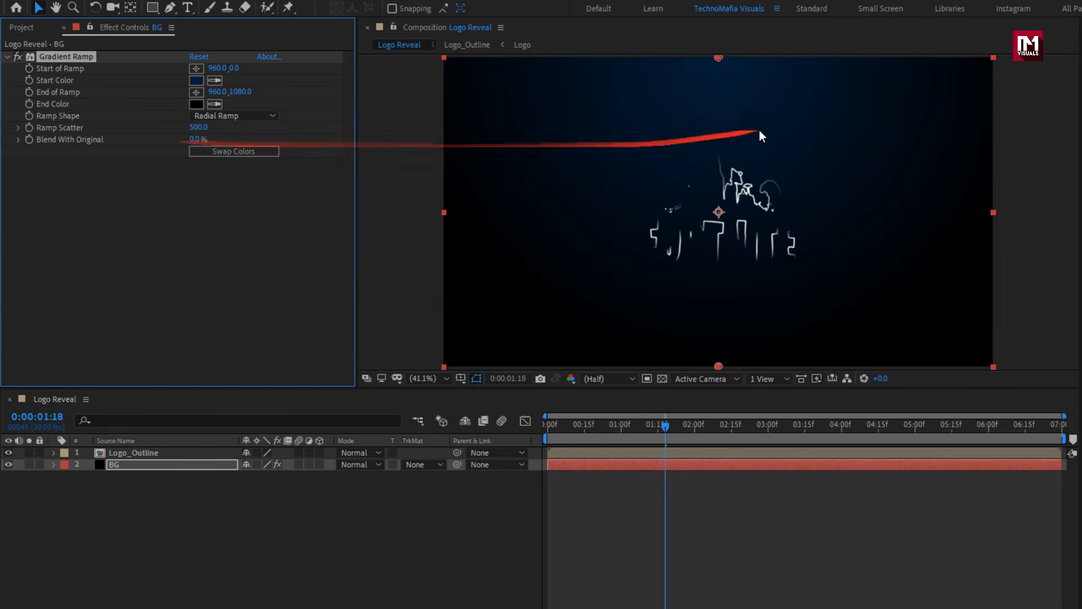
mouse_move(720, 58)
left_mouse_down()
mouse_move(719, 202)
mouse_move(721, 172)
mouse_move(813, 85)
mouse_move(950, 68)
mouse_move(719, 58)
left_mouse_up()
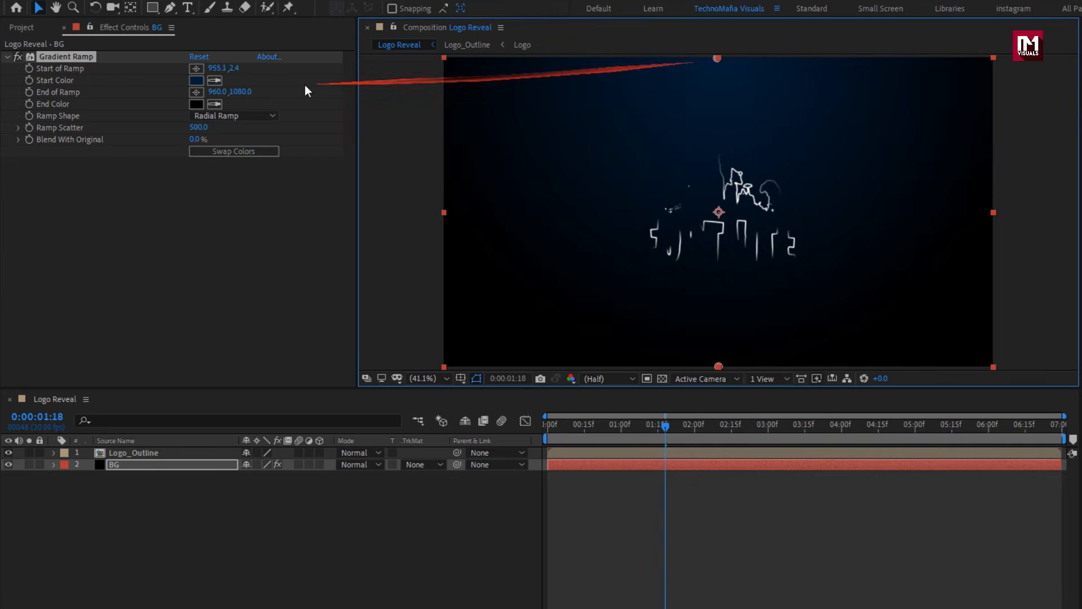
Brighten the Gradient Ramp's Start Color to a lighter dark blue, about 01274A
left_click(198, 81)
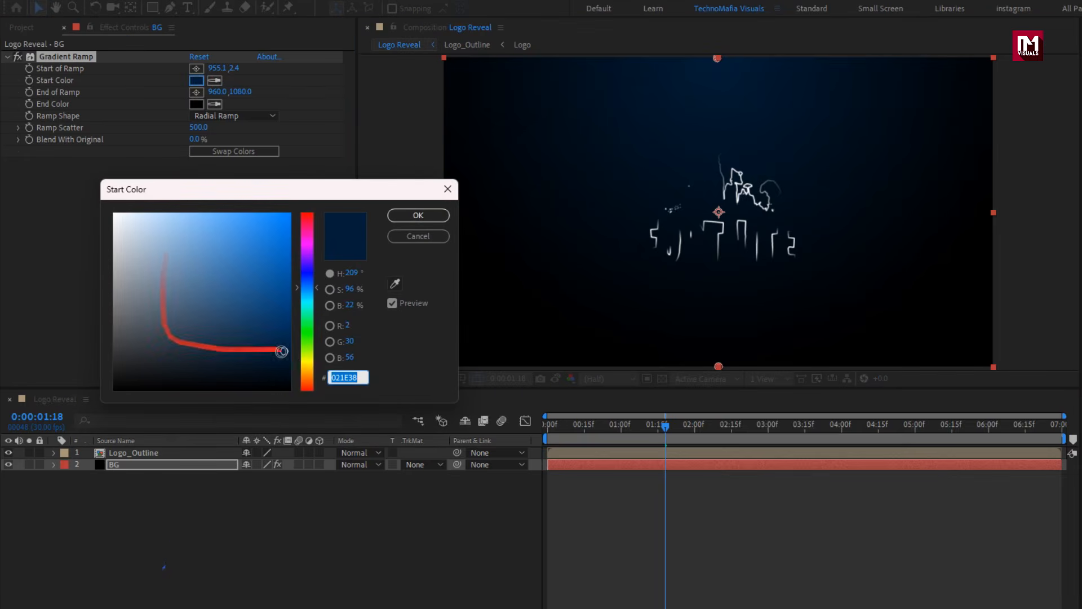
left_click(288, 341)
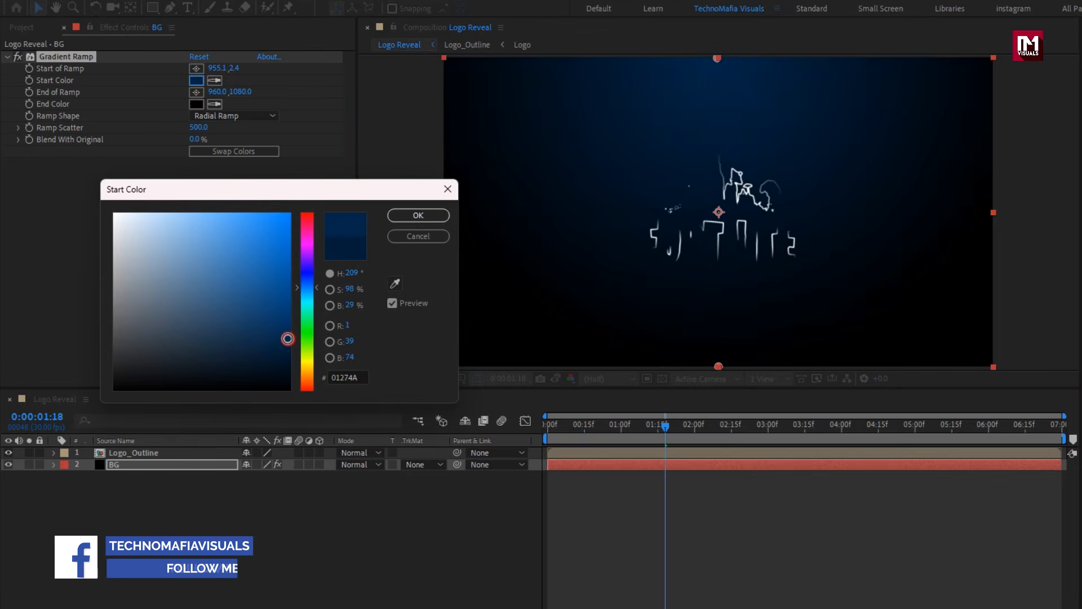
left_click(288, 337)
left_click(418, 217)
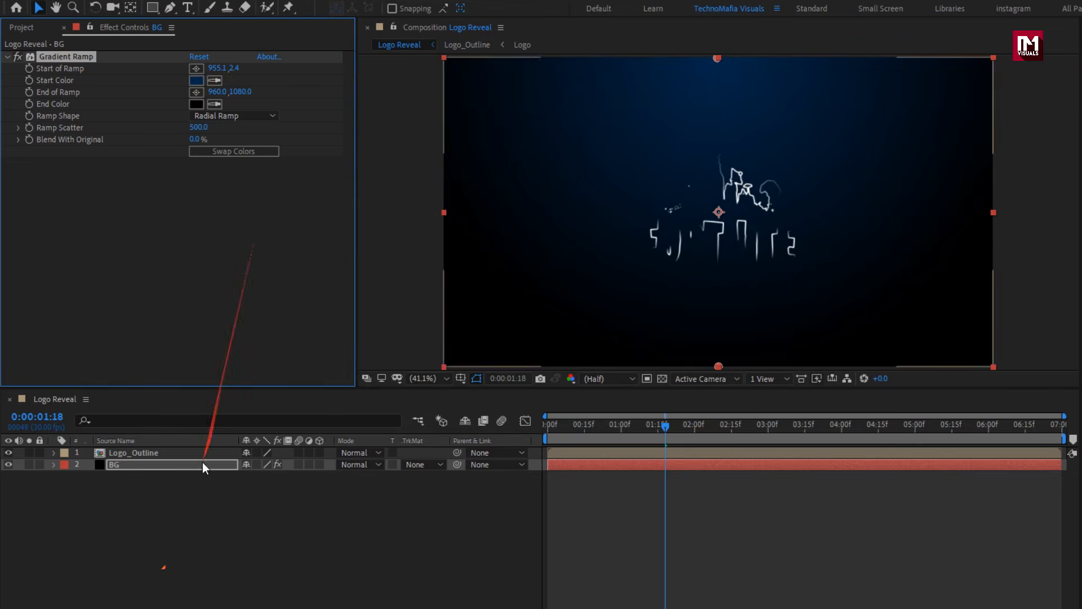
Apply the CC Radial Fast Blur effect to the Logo_Outline layer
left_click(133, 452)
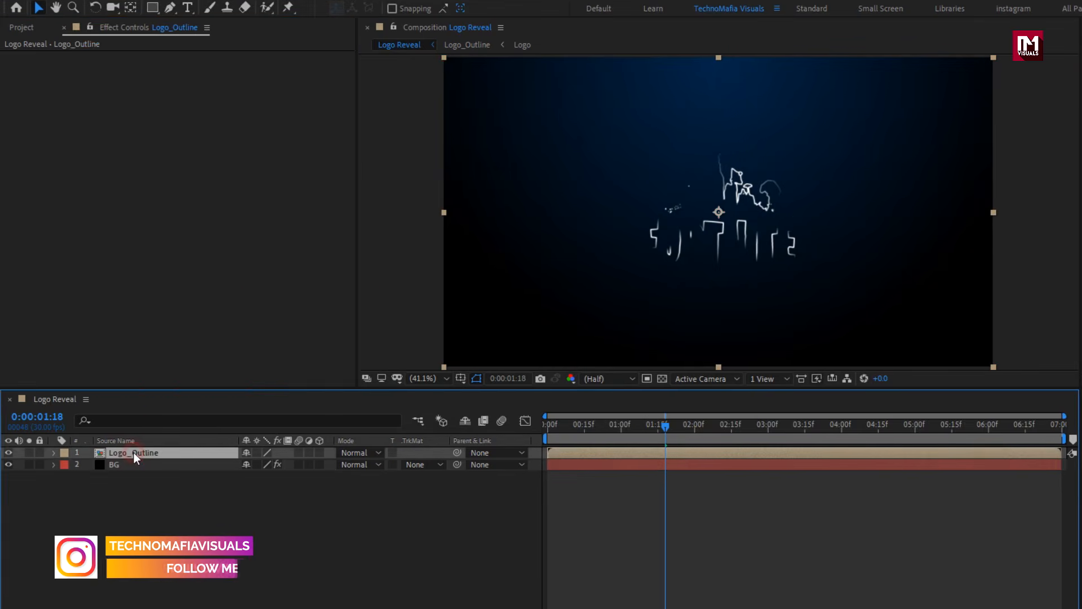
left_click(863, 46)
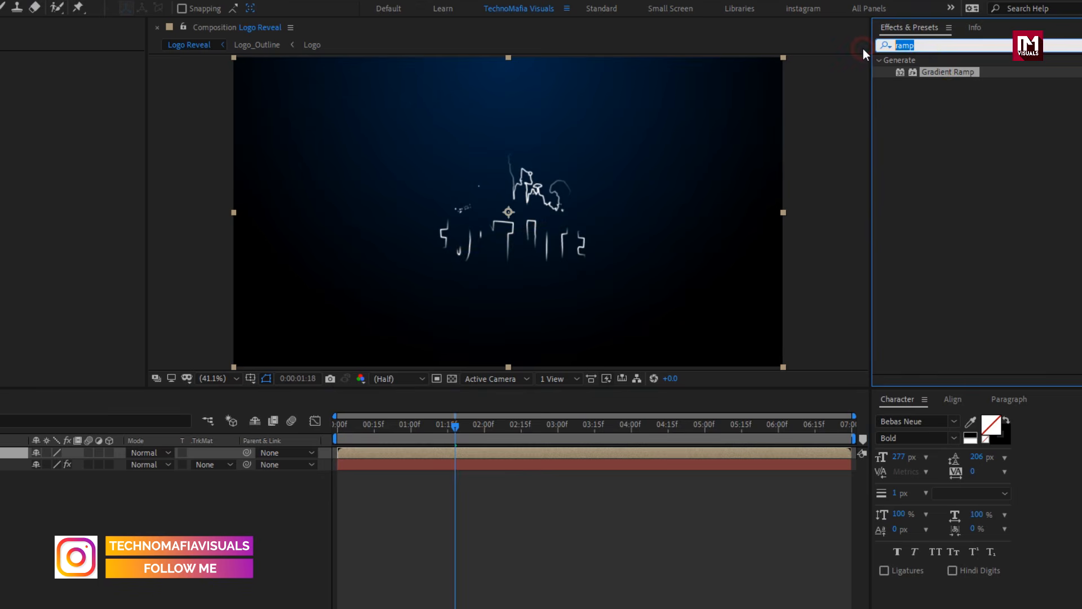
type("cc ra")
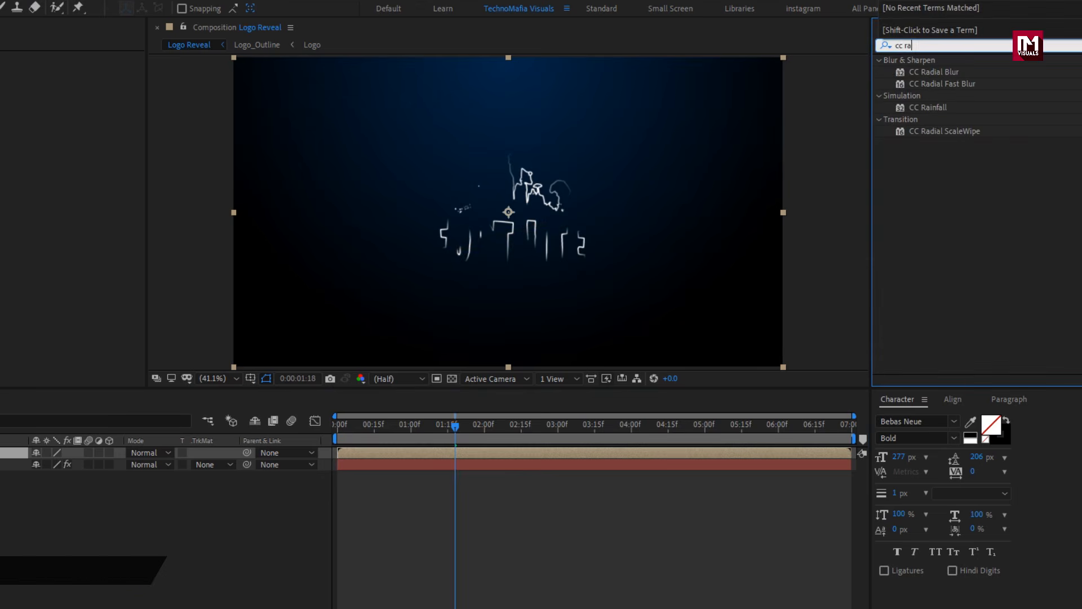
double_click(931, 84)
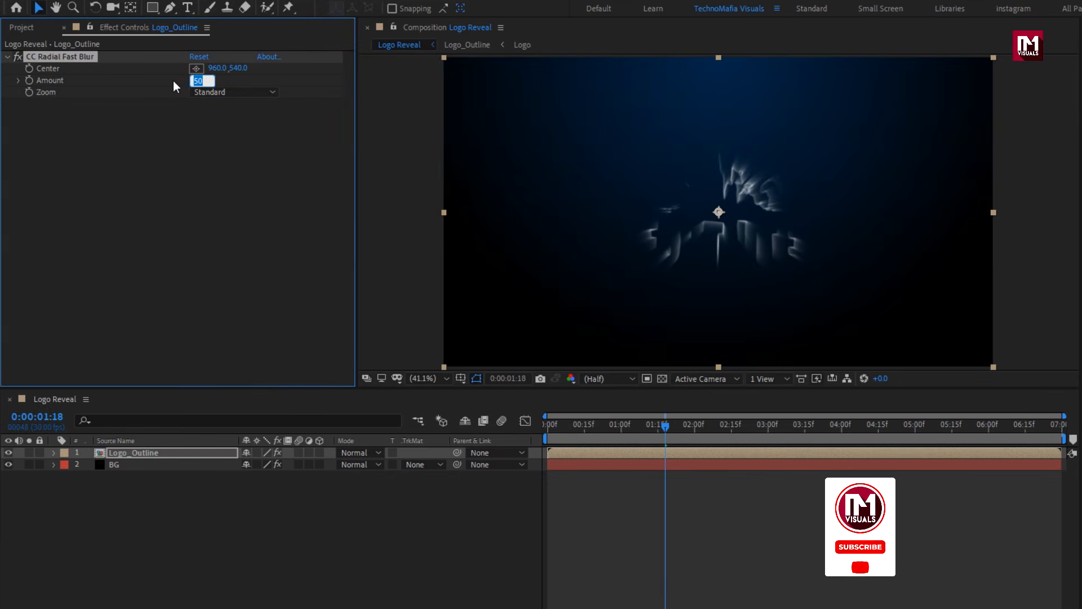
Set the CC Radial Fast Blur's Amount to 90 and its Zoom to Brightest
type("90")
key("Return")
left_click(208, 94)
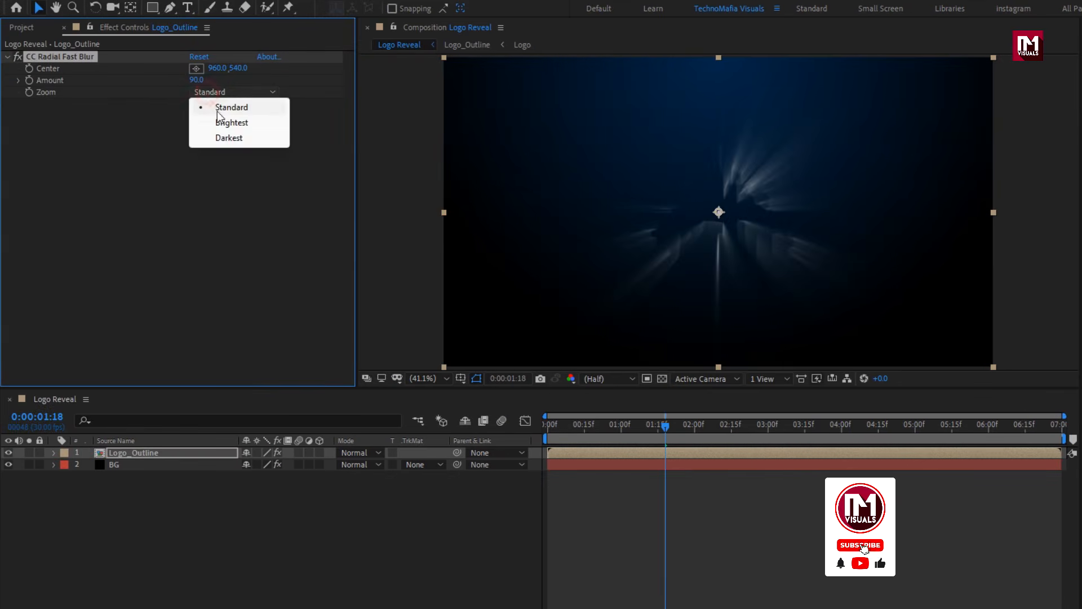
left_click(225, 122)
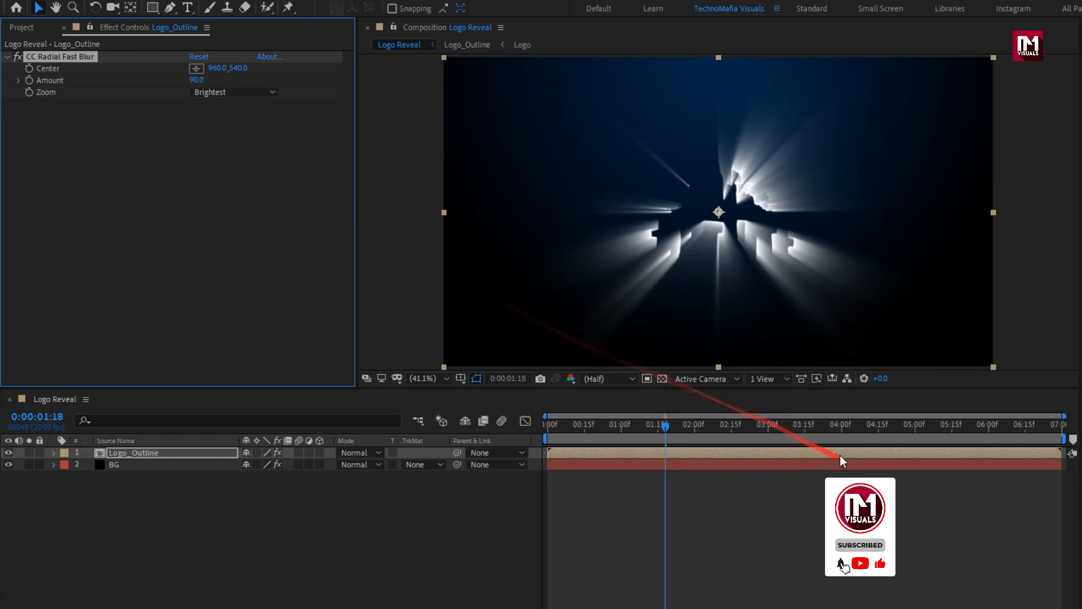
Animate the radial blur's Amount with keyframes from 90 at 0:00:03:00 to 100 at 0:00:05:00
left_click(847, 432)
left_click_drag(850, 430, 767, 433)
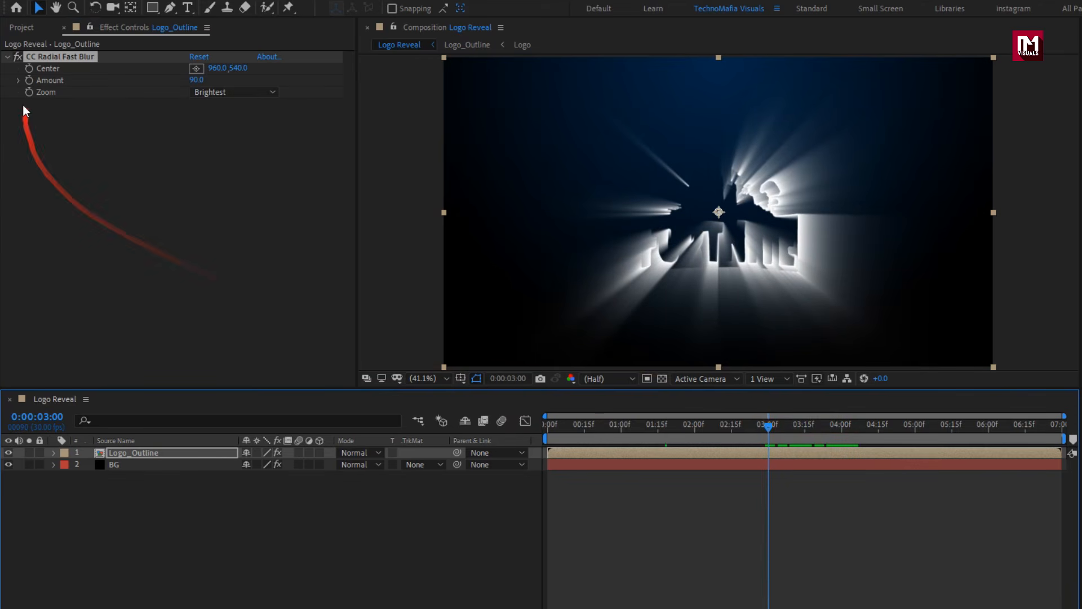
left_click(29, 80)
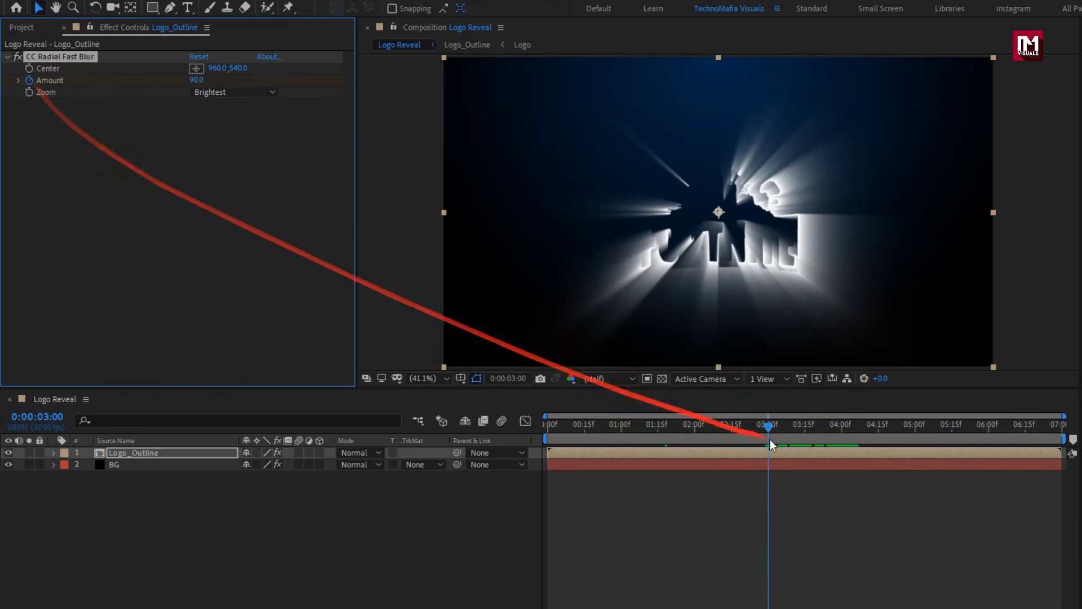
left_click_drag(840, 431, 913, 432)
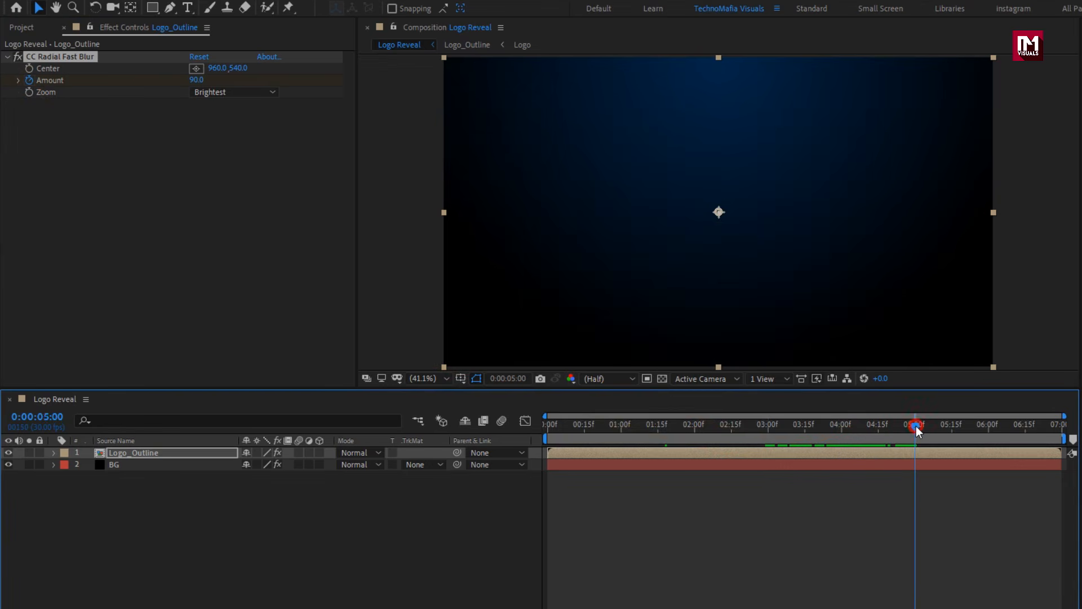
left_click(192, 80)
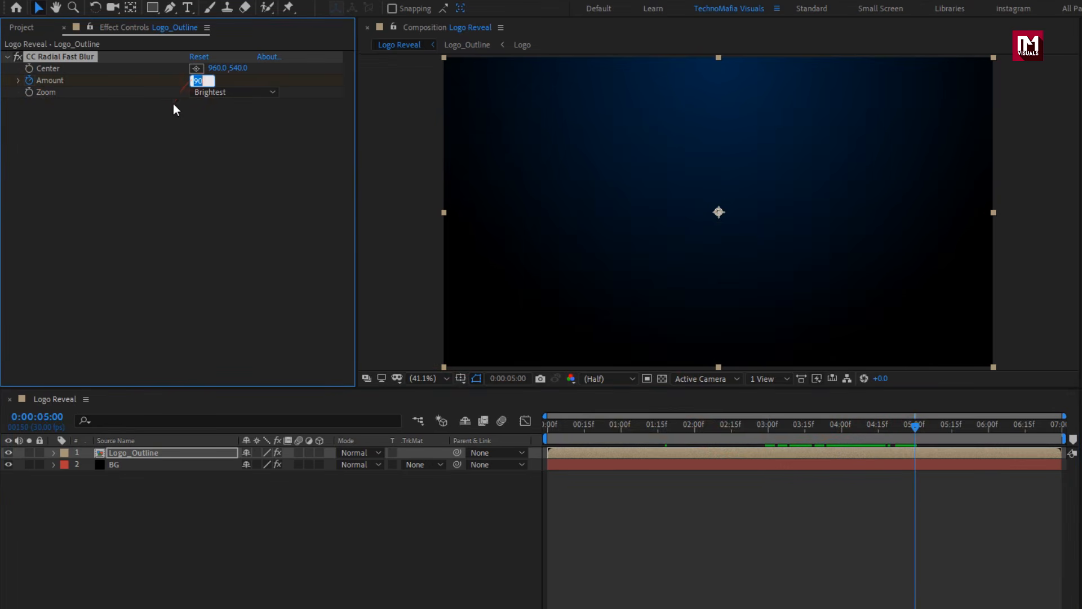
key("Return")
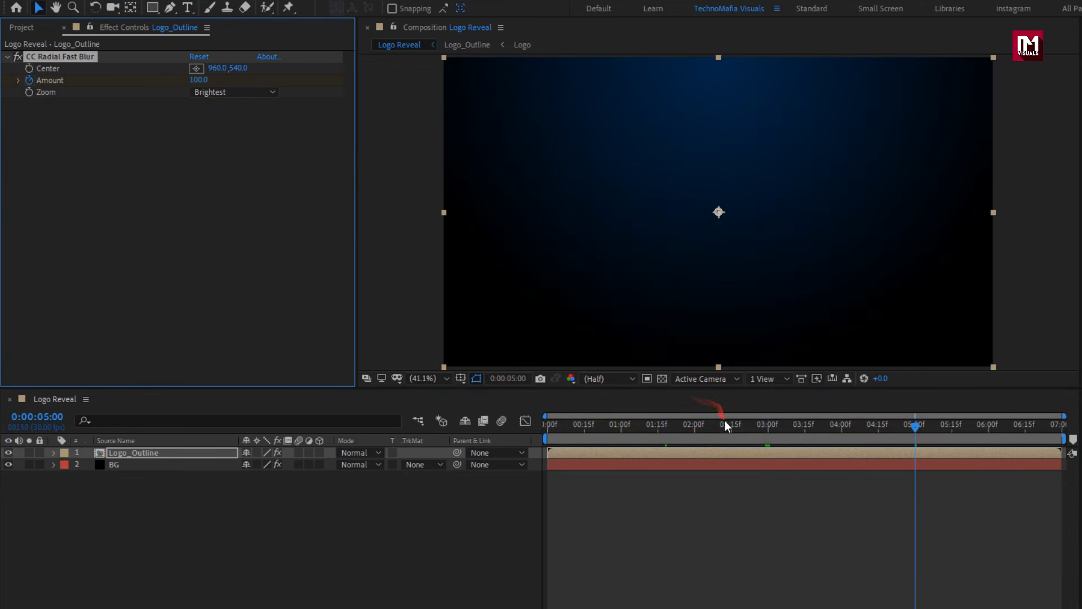
mouse_move(778, 426)
left_mouse_down()
mouse_move(912, 430)
mouse_move(754, 430)
mouse_move(913, 430)
mouse_move(770, 432)
left_mouse_up()
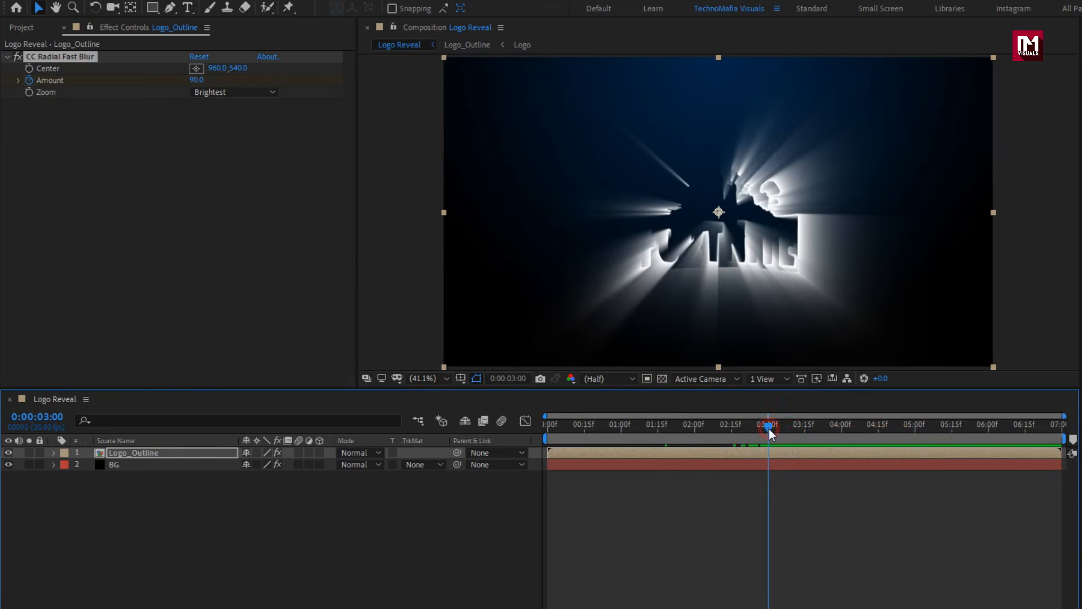
Collapse the radial blur's settings and add the Fractal Noise effect to the Logo_Outline layer
left_click(7, 57)
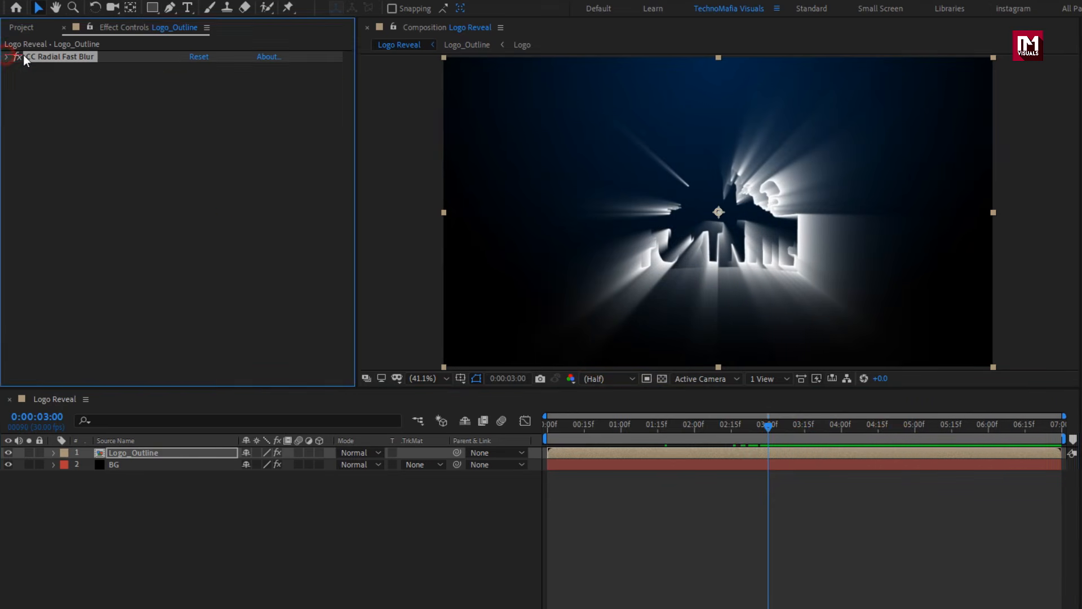
left_click_drag(923, 47, 832, 46)
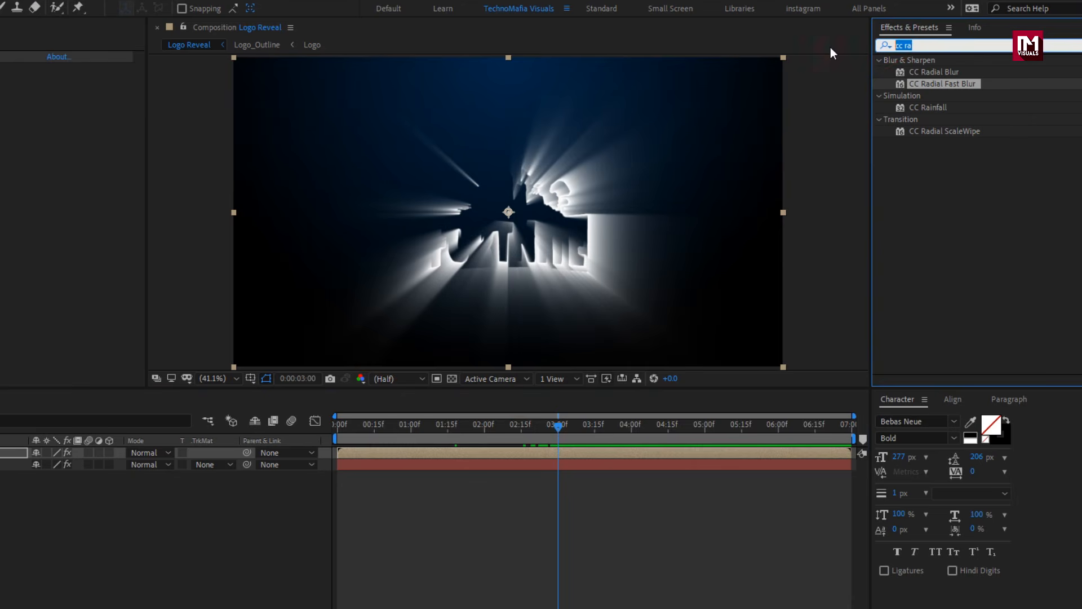
type("frac")
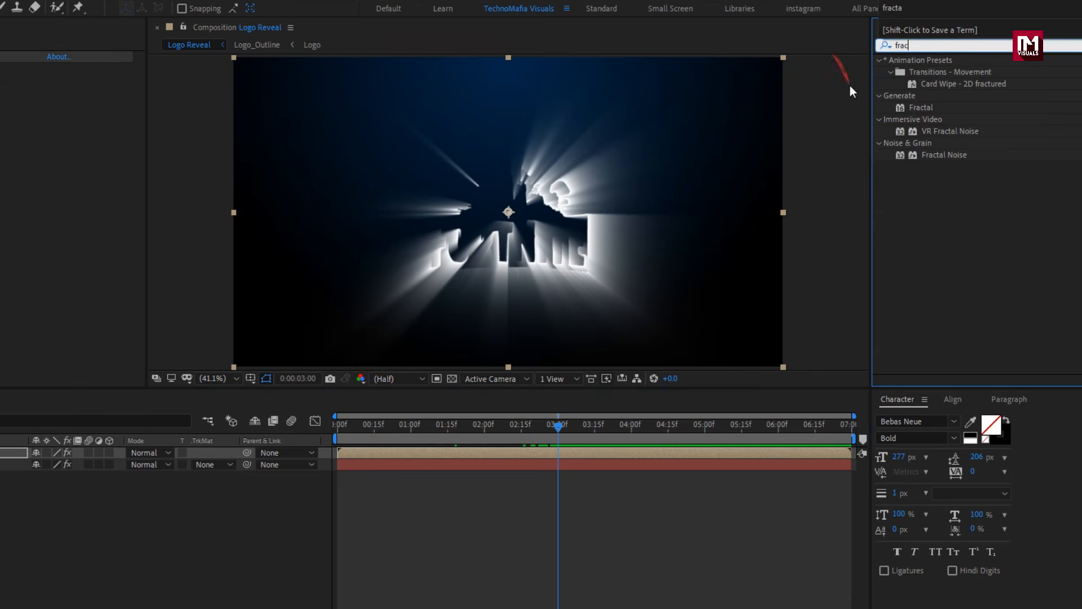
double_click(942, 156)
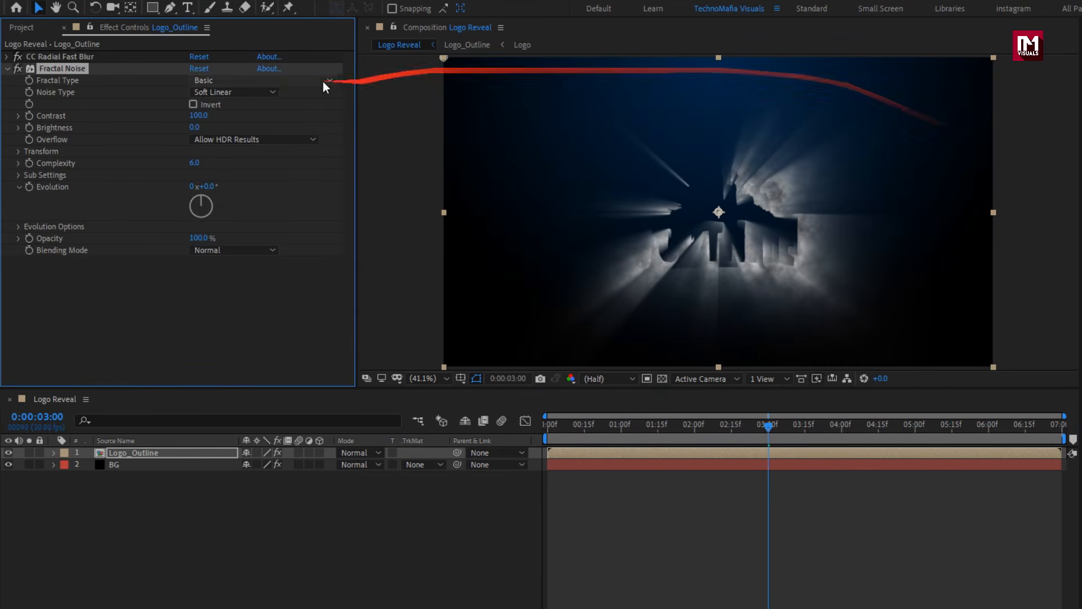
Set the Fractal Noise to Dynamic Progressive fractal type and Linear noise type, and invert it
left_click(67, 81)
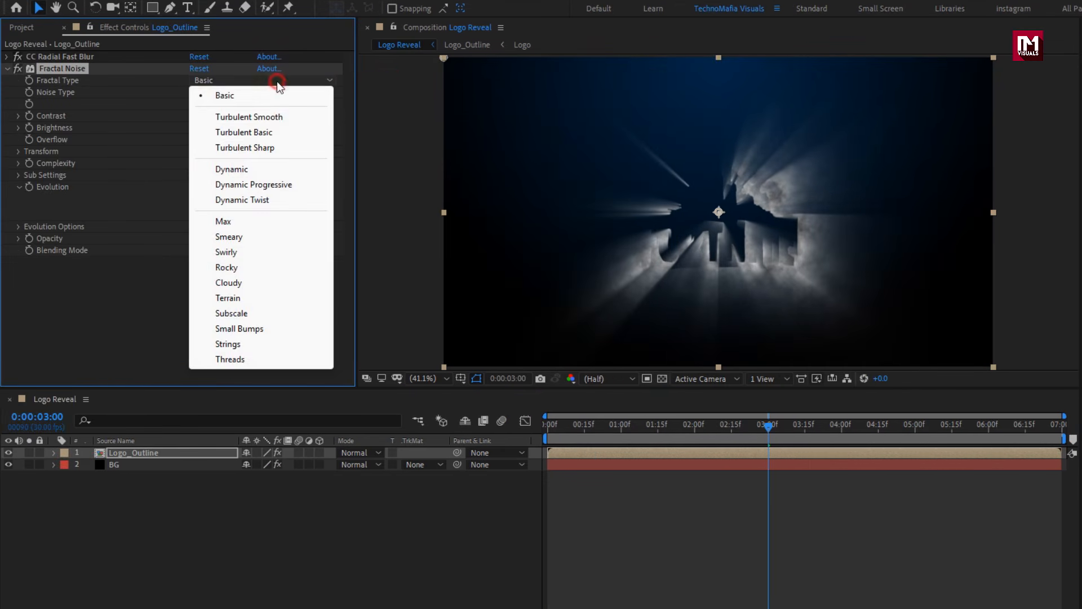
left_click(265, 184)
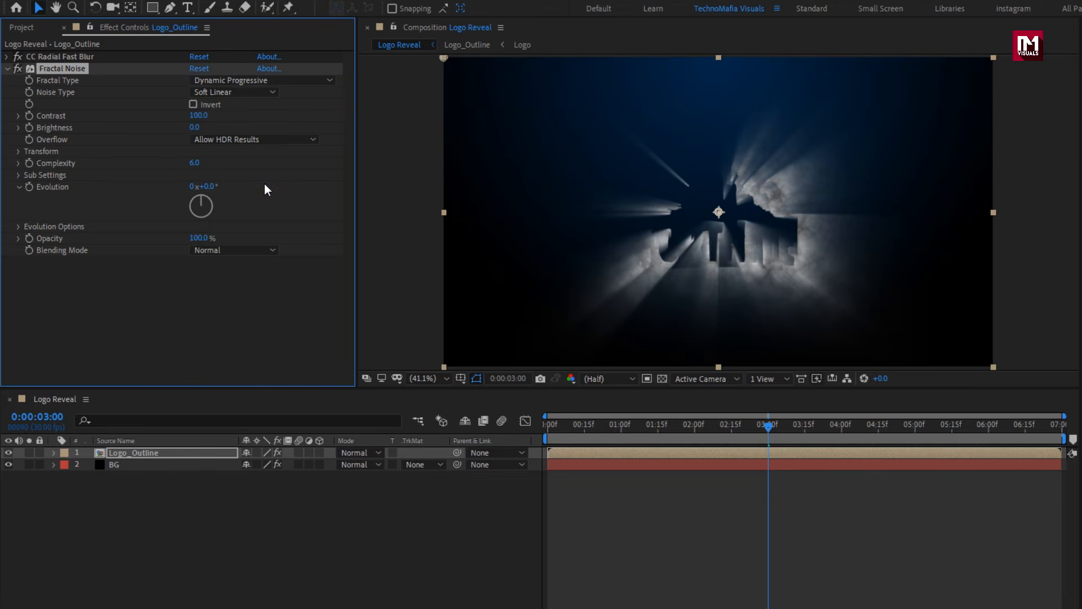
left_click(219, 93)
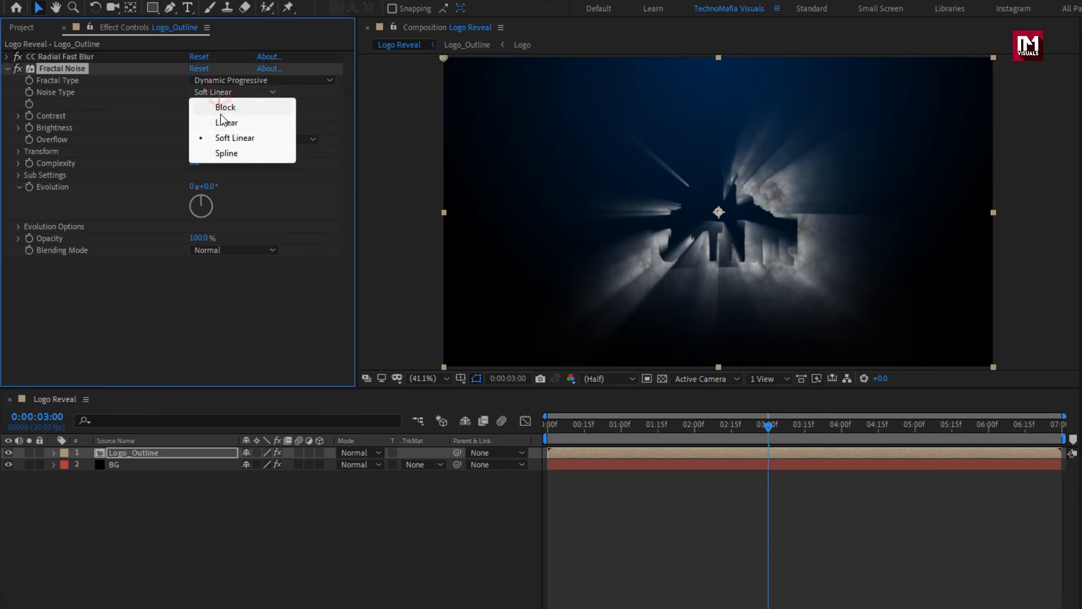
left_click(223, 121)
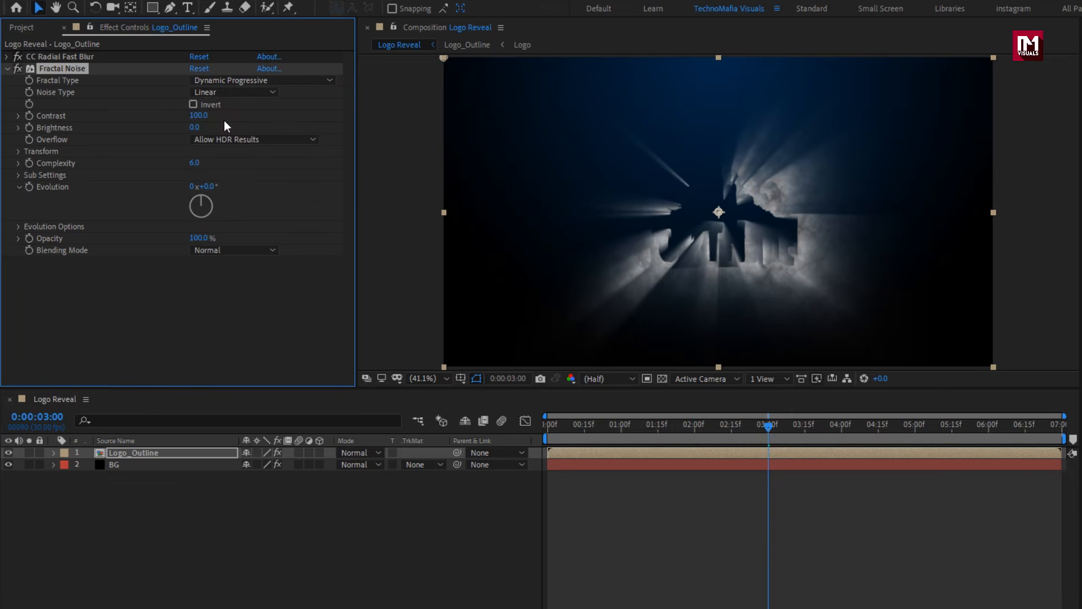
left_click(194, 105)
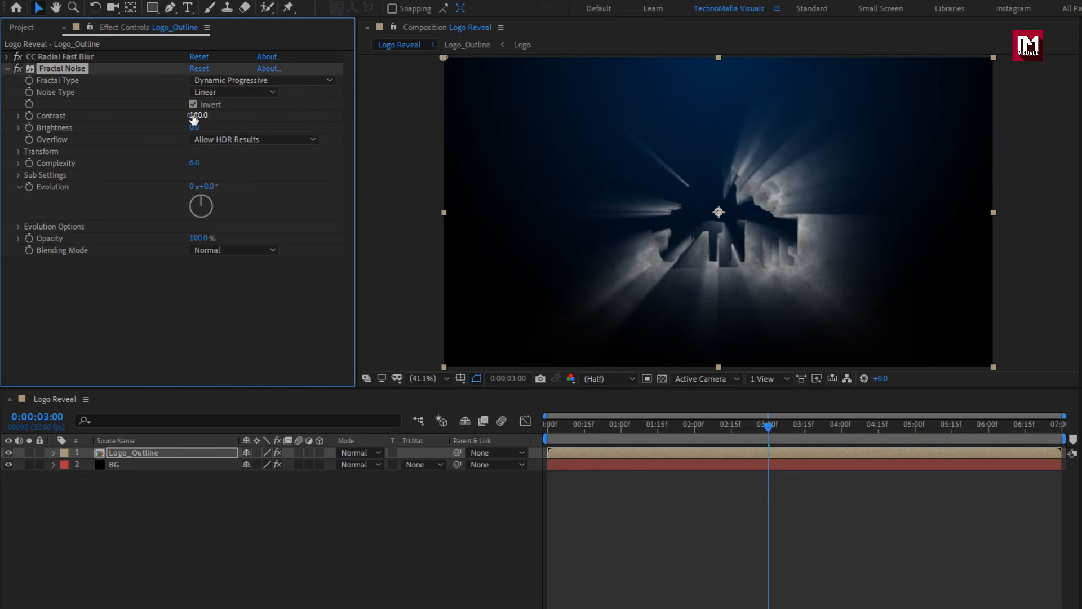
Set the Fractal Noise's Contrast to 200 and its Overflow to Clip
left_click(198, 116)
type("200")
key("Return")
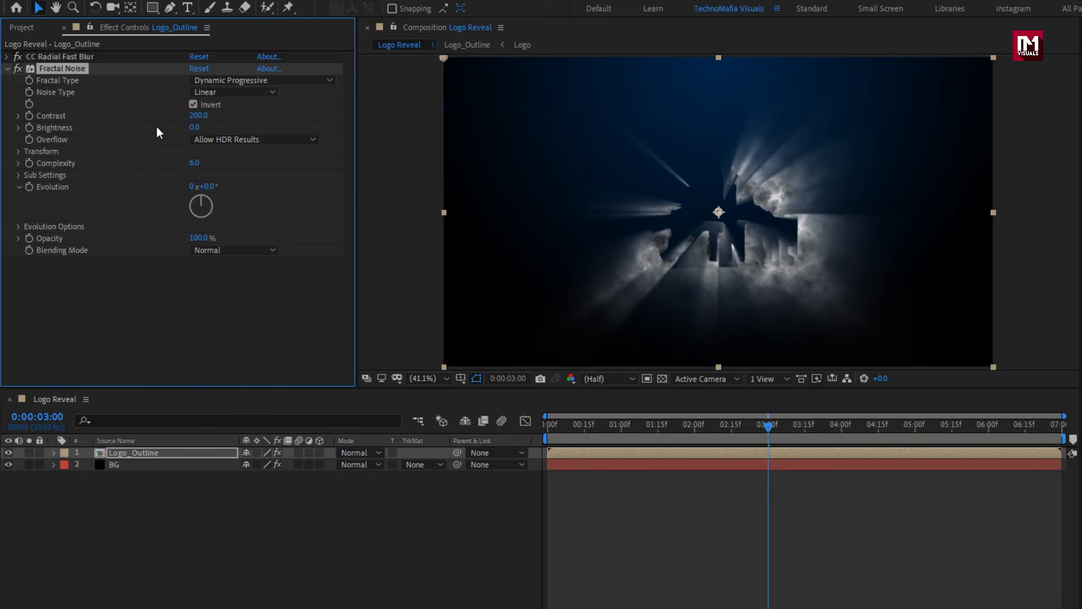
left_click(251, 141)
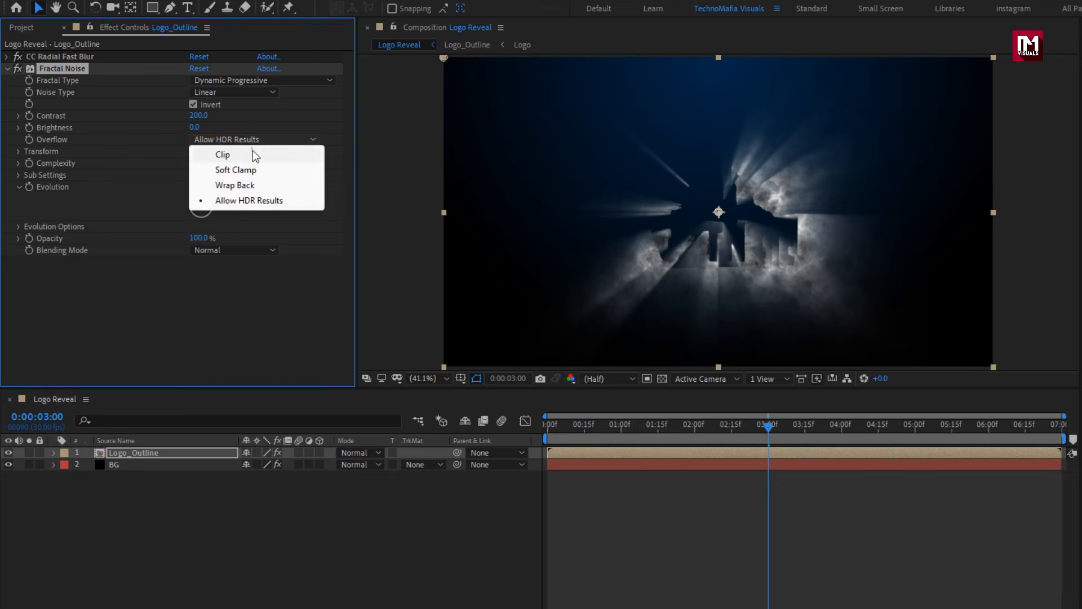
left_click(253, 151)
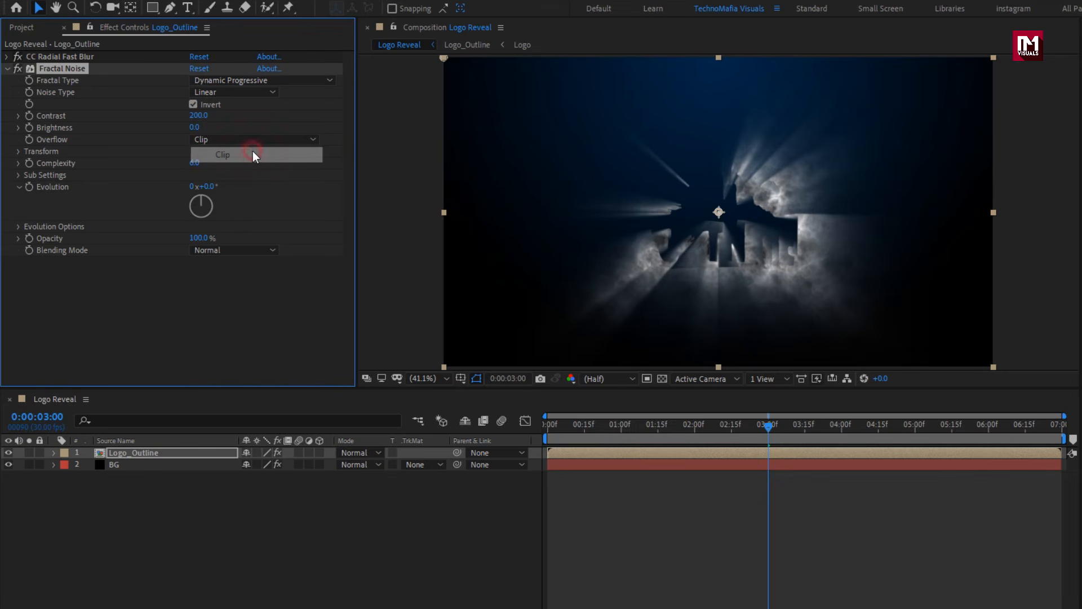
Set the Scale of the Fractal Noise transform to 200
left_click(16, 152)
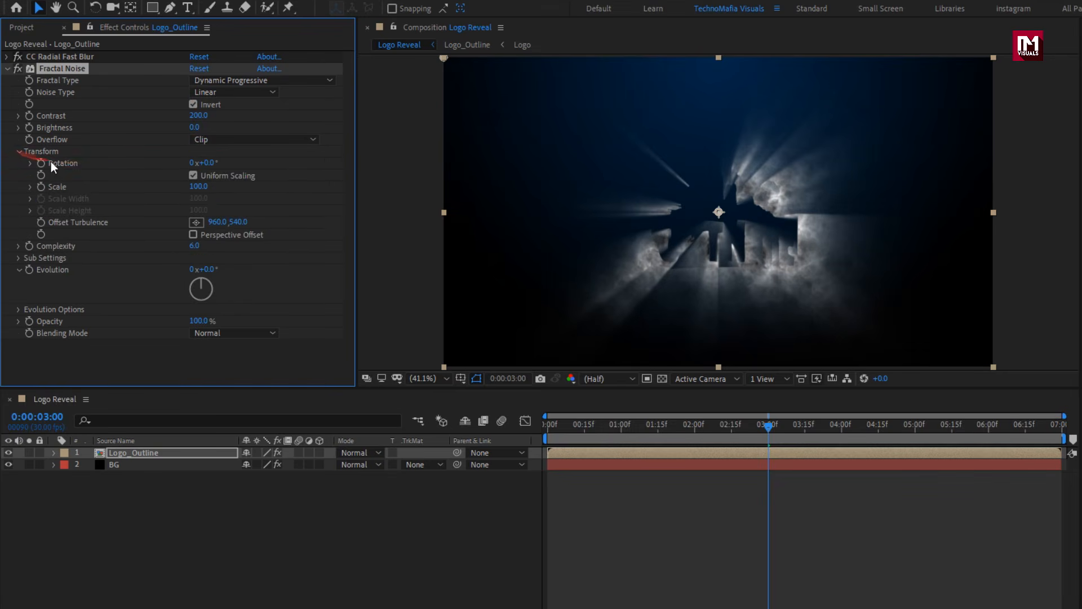
left_click(194, 185)
type("200")
left_click(177, 190)
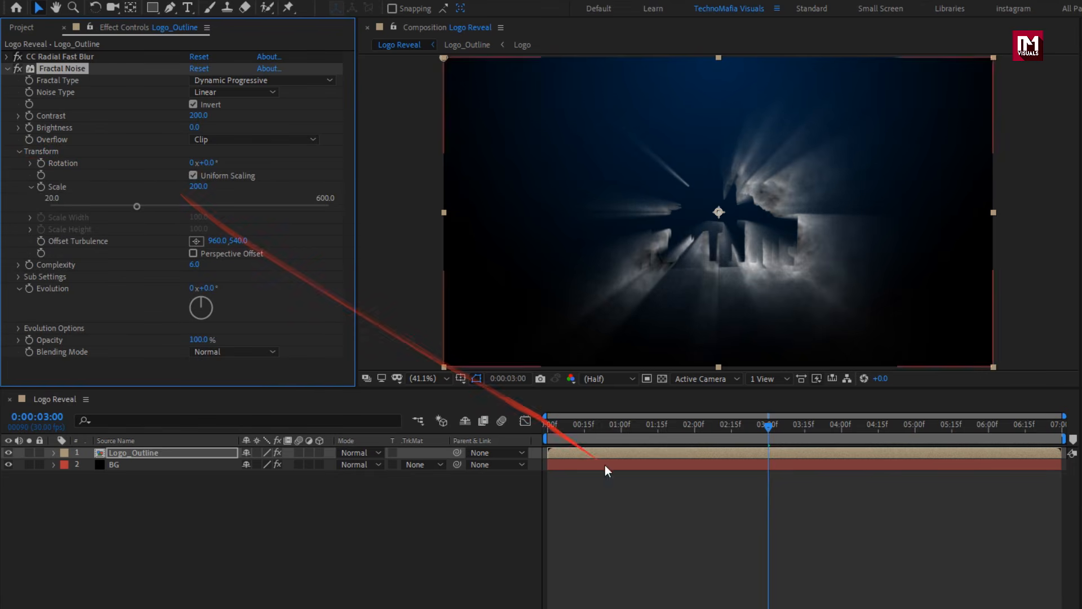
Keyframe the Fractal Noise's Offset Turbulence from 960, 540 at the first frame to about 960, 1084 at 0:00:06:29
left_click(541, 426)
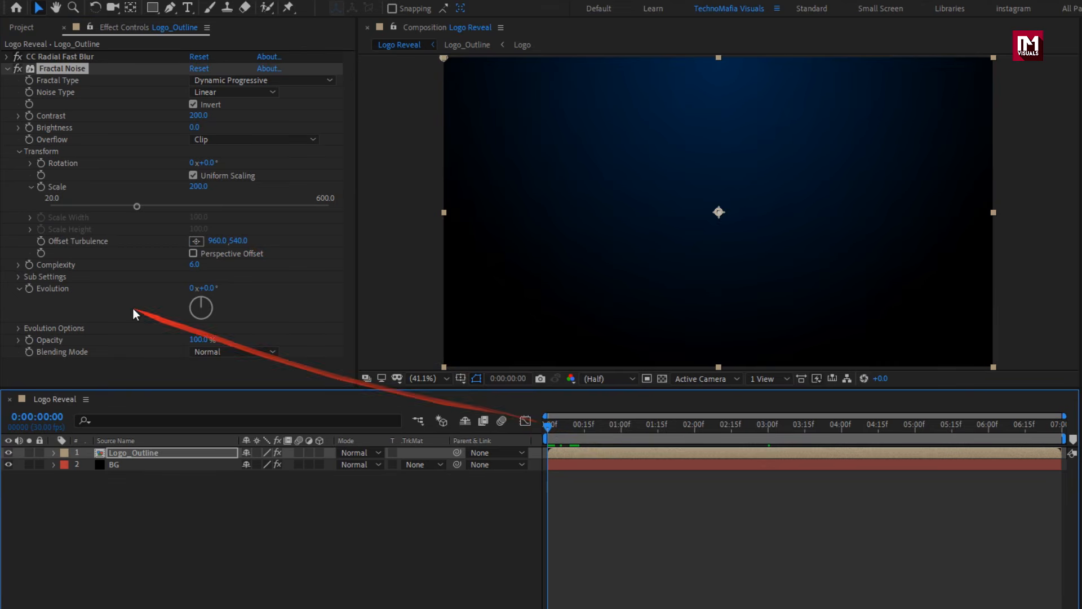
left_click(41, 241)
left_click_drag(643, 424, 1050, 433)
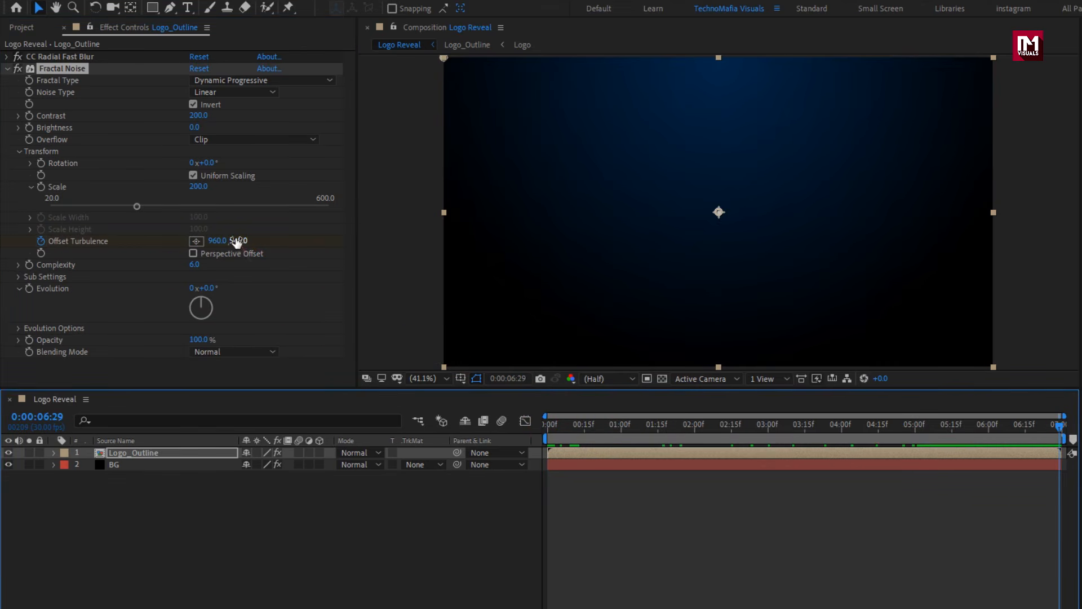
left_click_drag(236, 241, 294, 238)
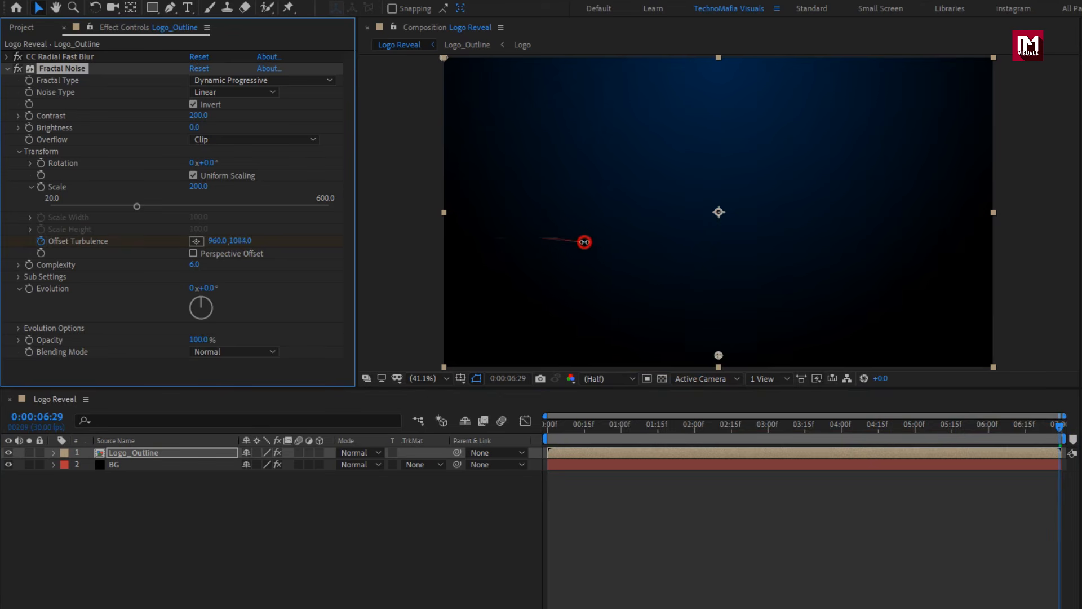
Set the Fractal Noise's Complexity to 7 and its Sub Rotation to 50 degrees
left_click_drag(564, 425, 724, 426)
left_click(195, 265)
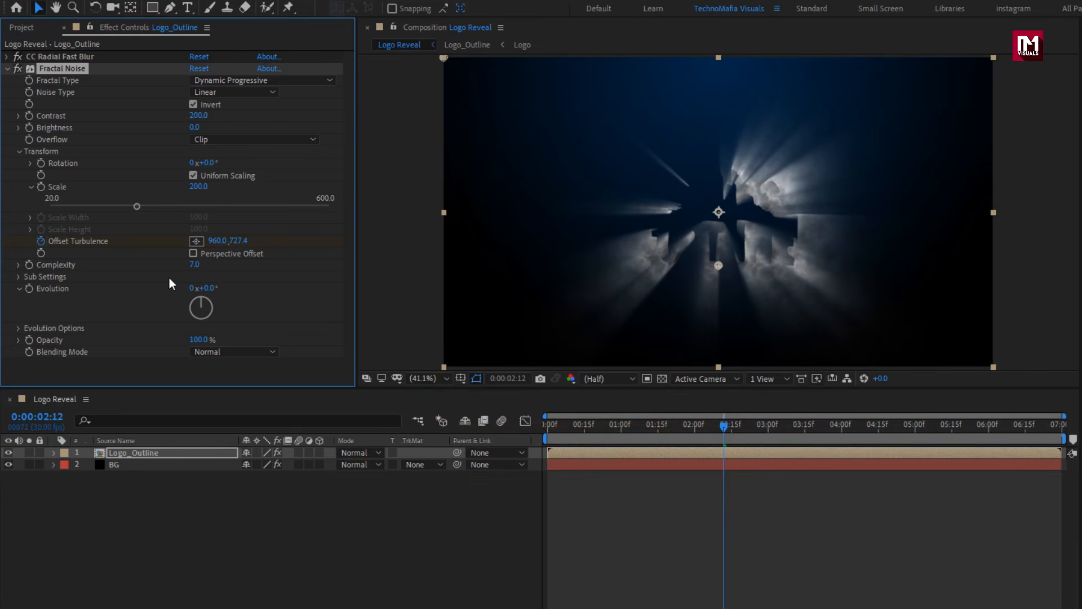
left_click(17, 276)
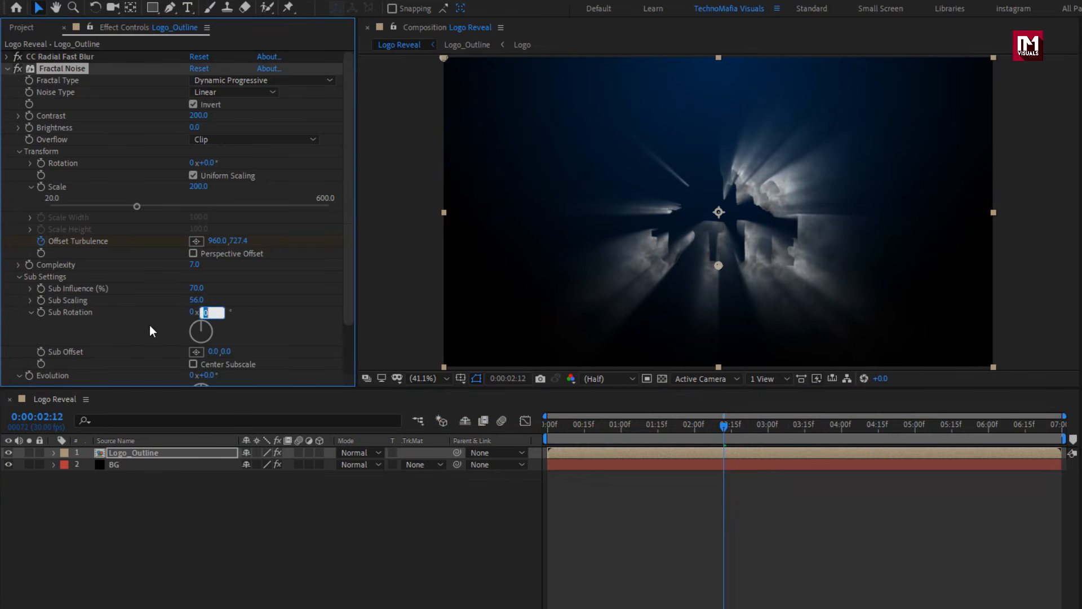
type("50")
key("Return")
Add the expression time*130 to the Fractal Noise's Evolution property
scroll(92, 330, "down", 2)
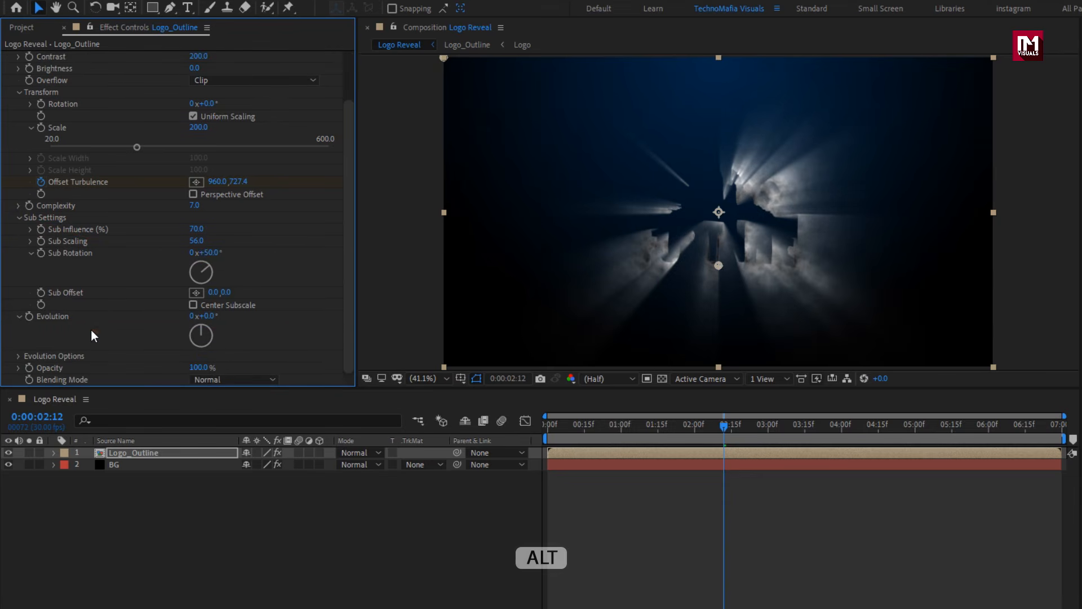
left_click(28, 316, "alt")
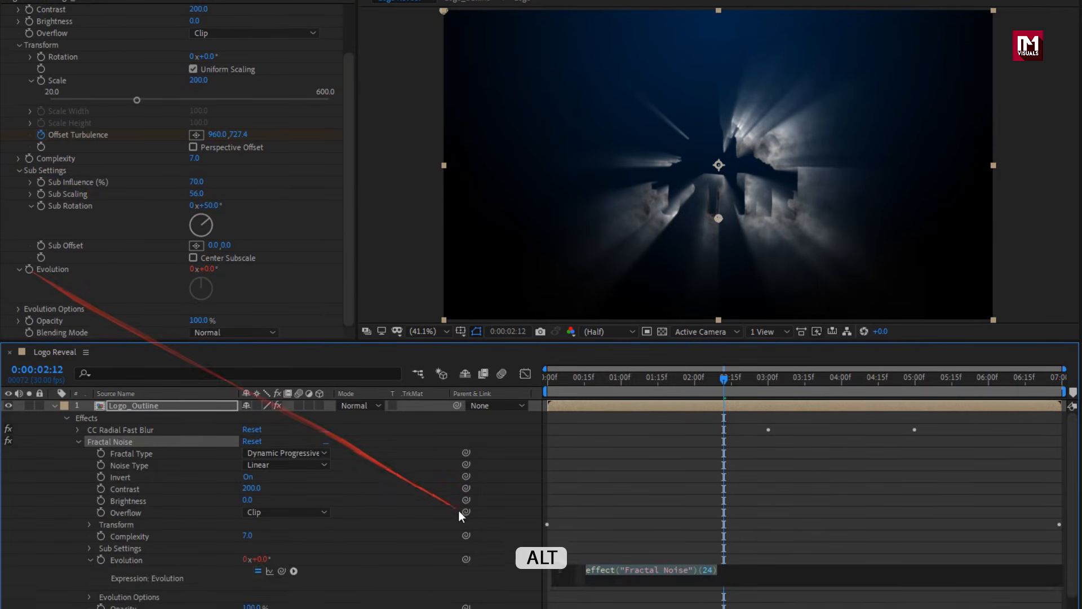
type("time*1")
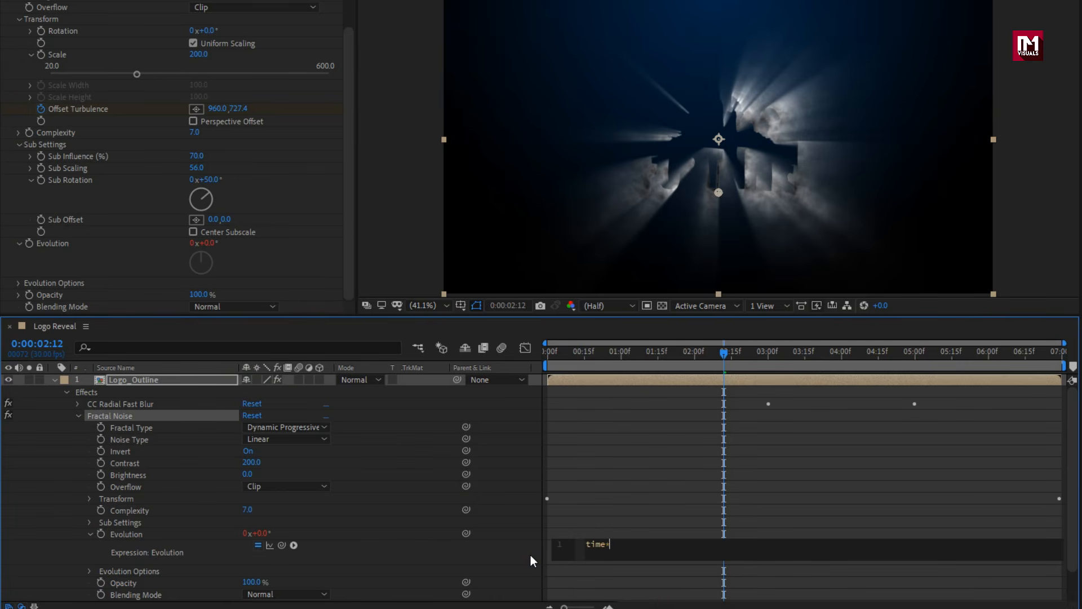
type("30")
key("KP_Enter")
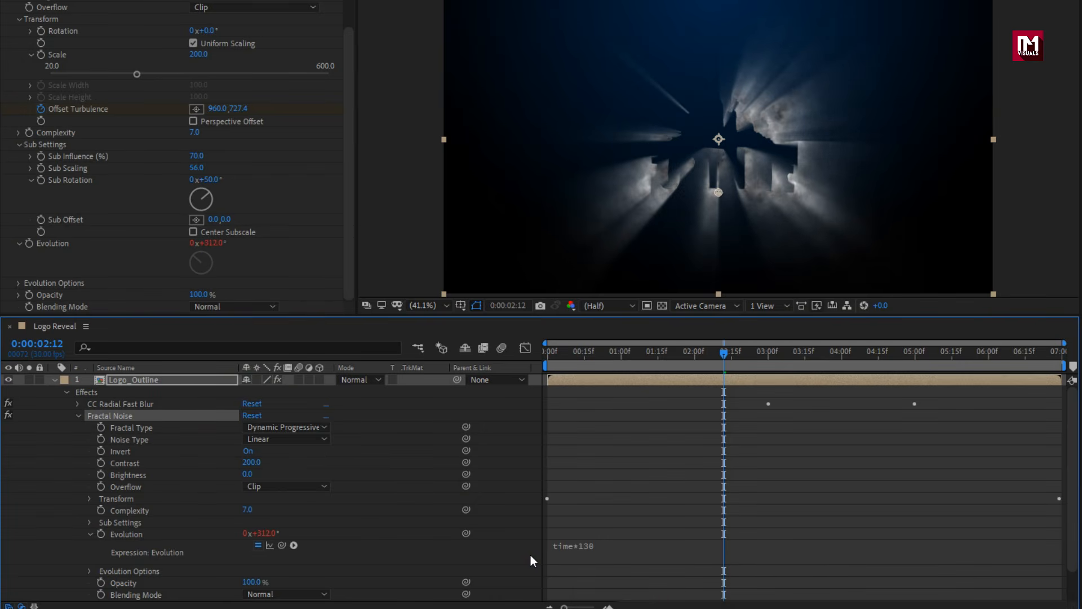
Set the Fractal Noise effect's Opacity to 25%
left_click_drag(580, 353, 707, 354)
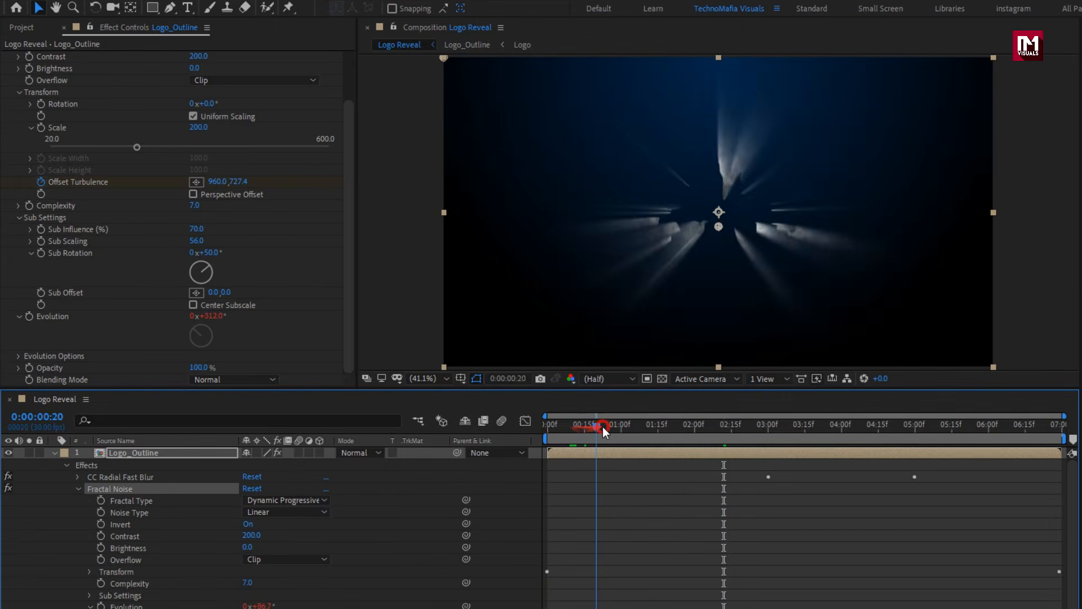
mouse_move(707, 427)
left_mouse_down()
mouse_move(855, 428)
mouse_move(668, 432)
mouse_move(712, 431)
left_mouse_up()
left_click(198, 364)
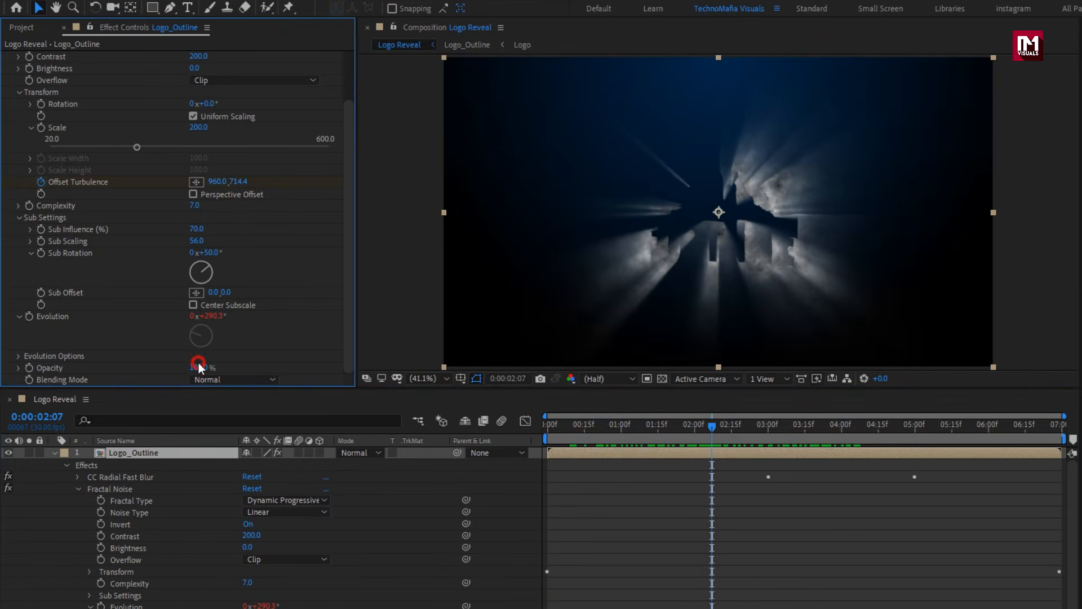
type("25")
key("Return")
left_click_drag(570, 423, 826, 445)
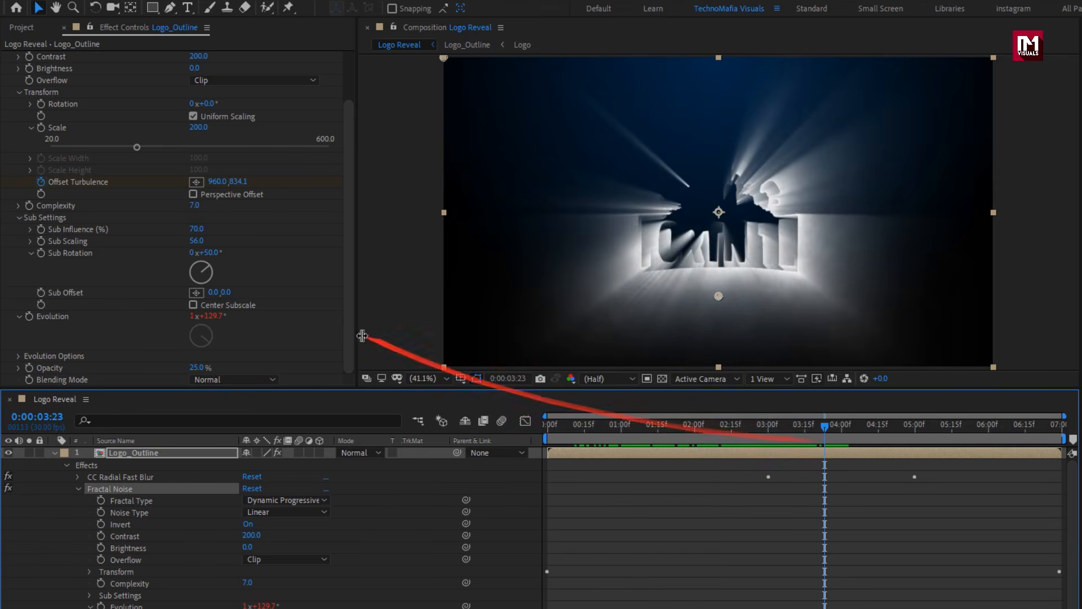
Set the Fractal Noise's Blending Mode to Multiply and collapse the effect's properties
left_click(211, 379)
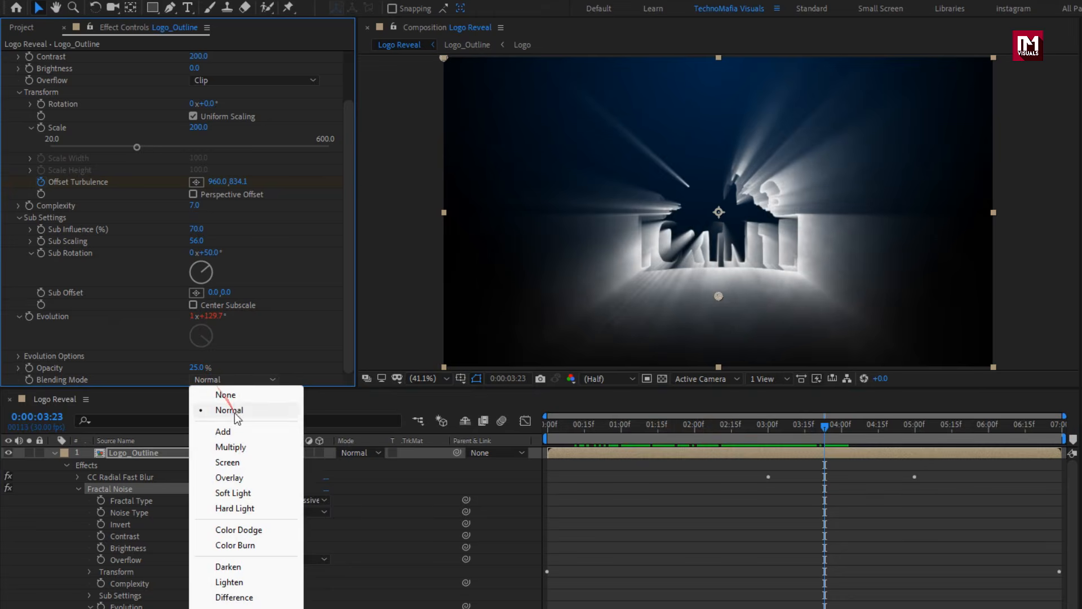
left_click(241, 446)
scroll(74, 241, "up", 3)
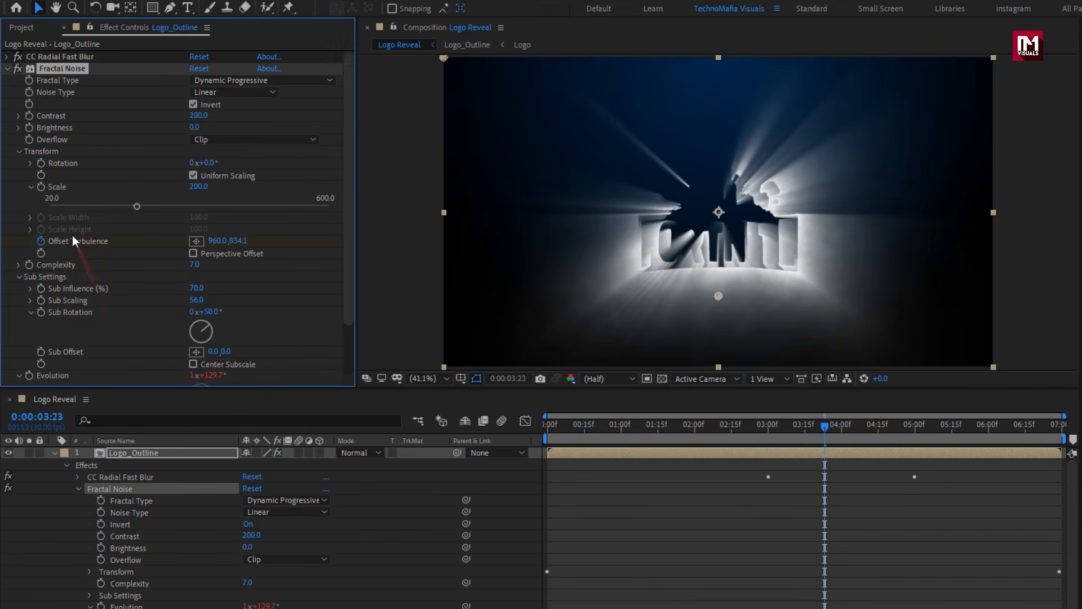
left_click(8, 70)
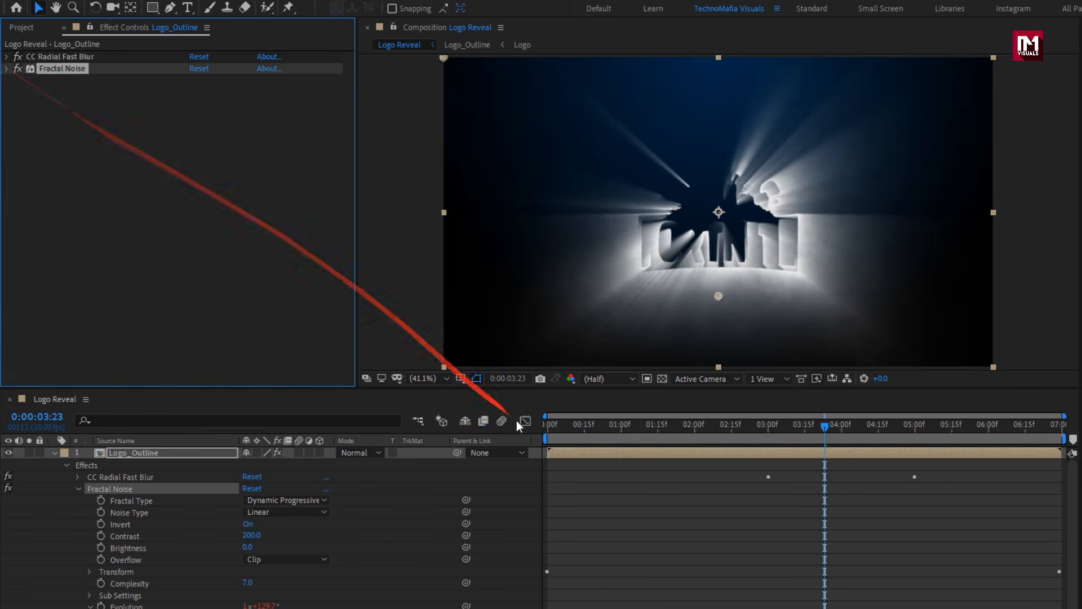
left_click(78, 490)
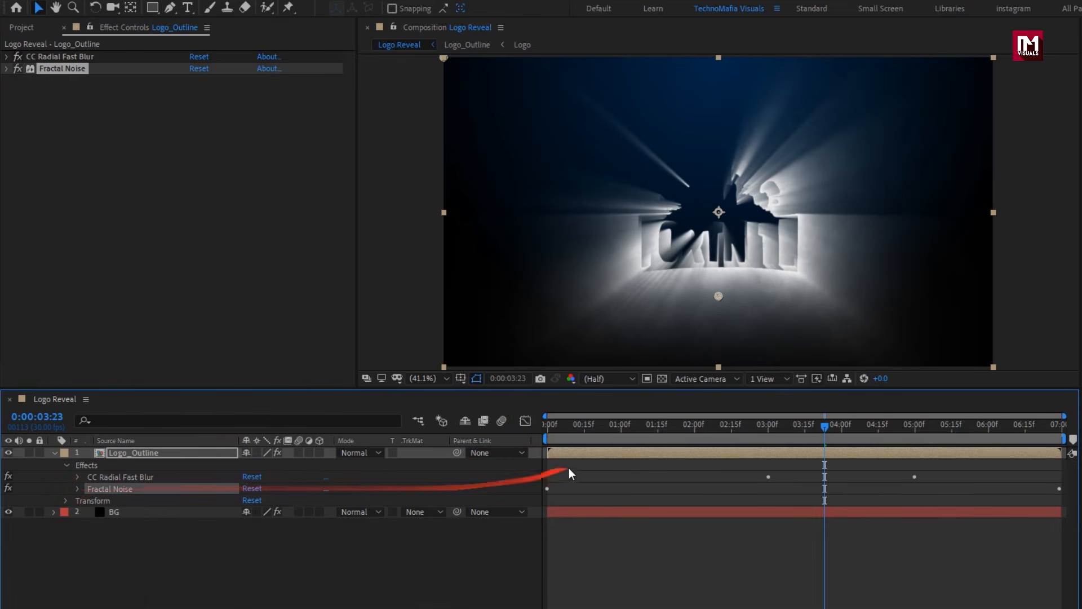
Duplicate the Fractal Noise effect and give the copy the Add Blending Mode and an Opacity of 30%
left_click_drag(568, 433, 763, 427)
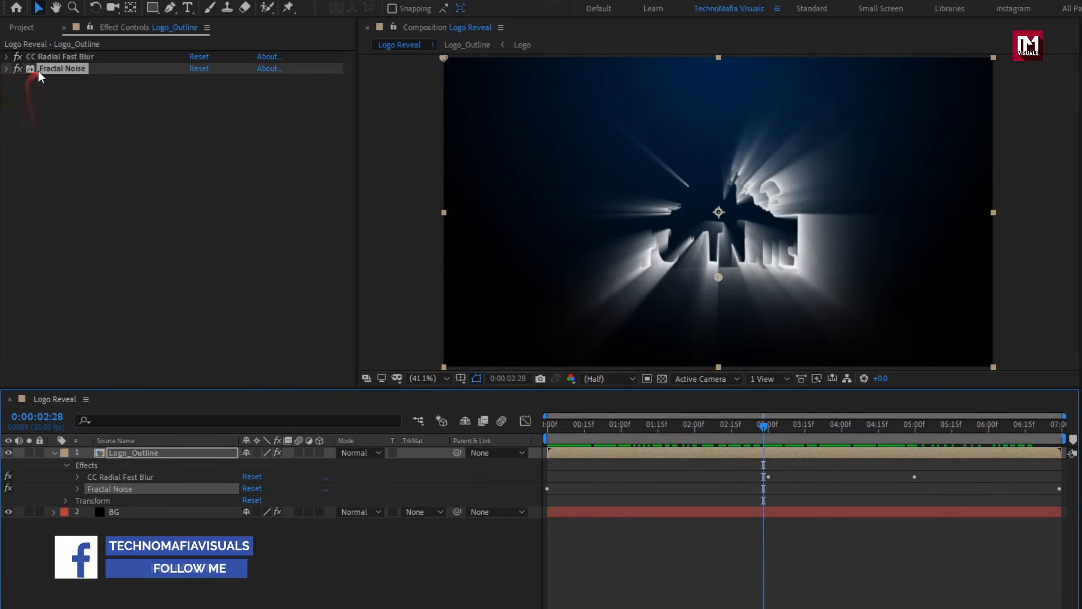
key("ctrl+d")
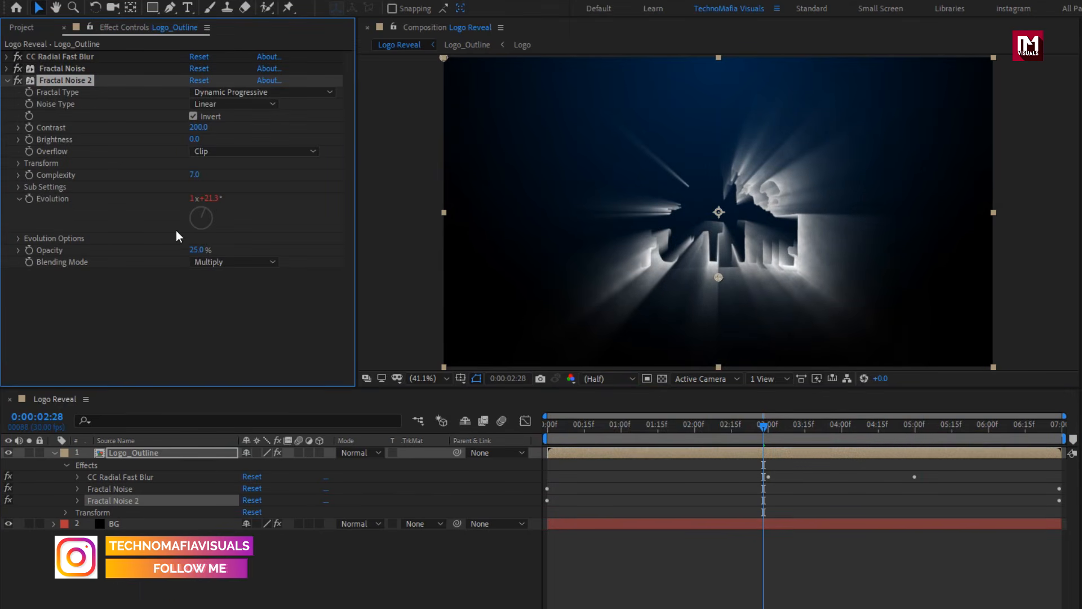
left_click(208, 262)
left_click(225, 315)
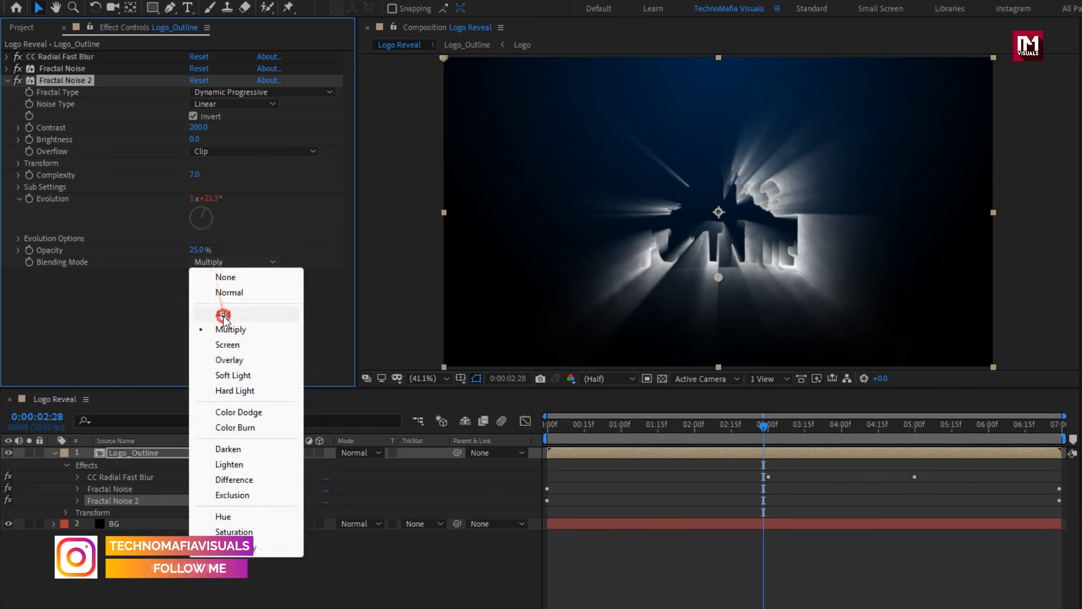
left_click_drag(590, 423, 758, 426)
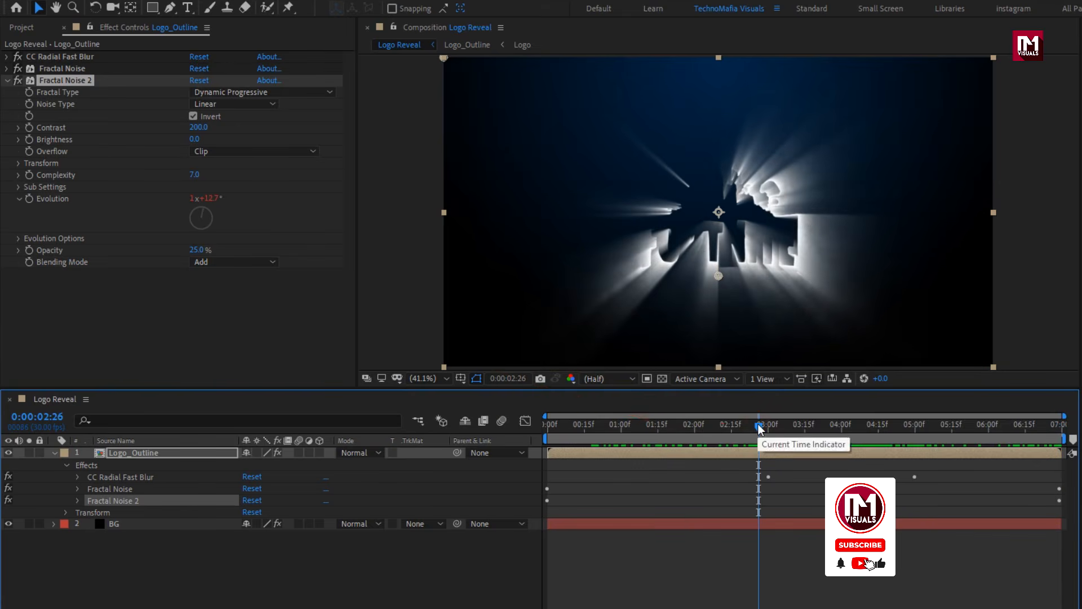
left_click(197, 250)
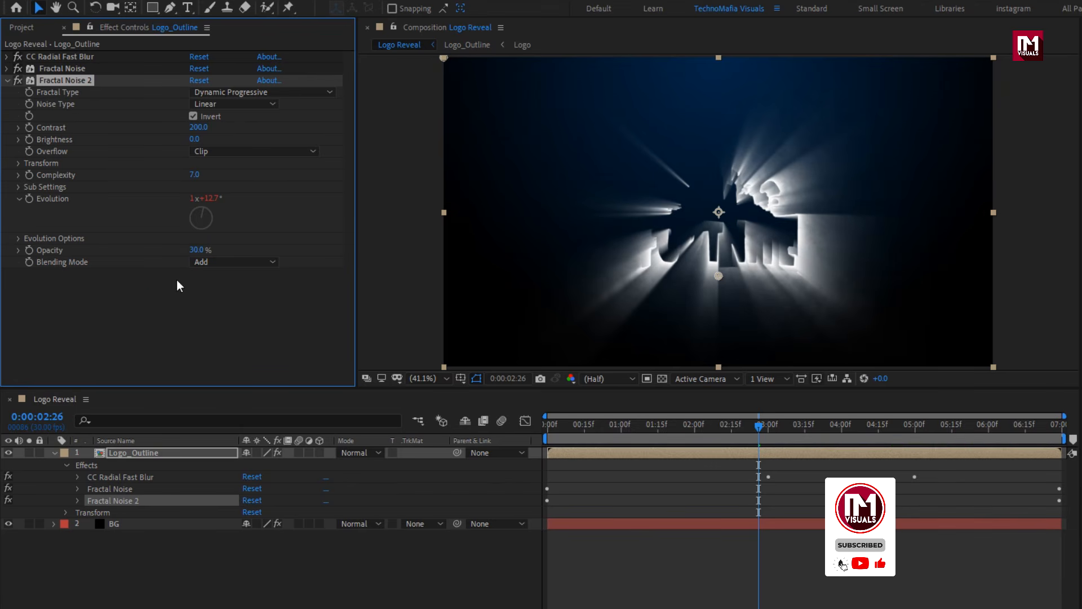
Collapse the Logo_Outline layer and set its blending mode to Screen
left_click(54, 453)
left_click(123, 453)
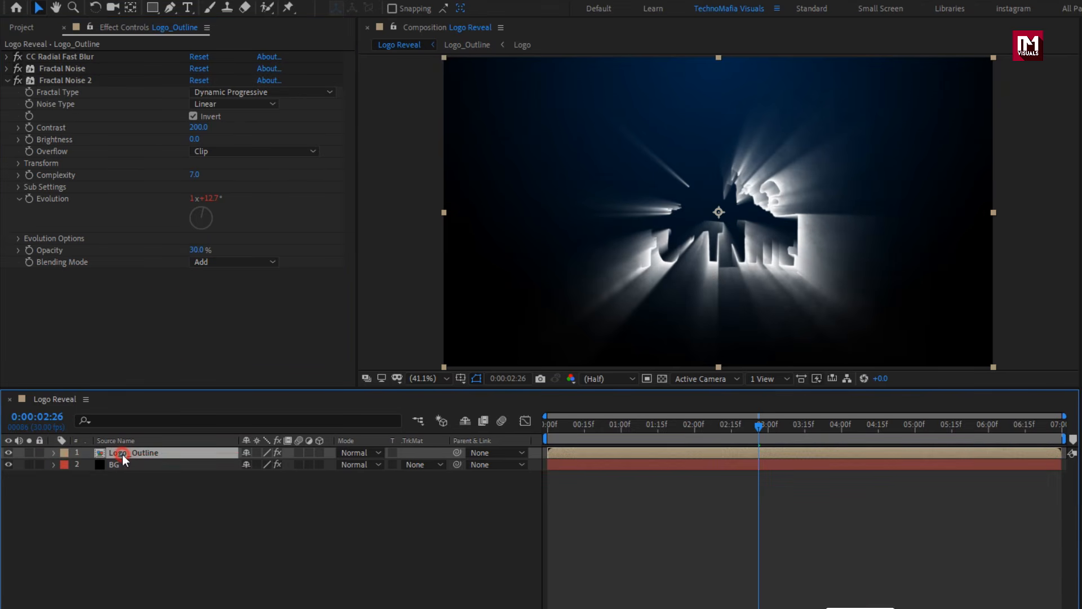
left_click(347, 453)
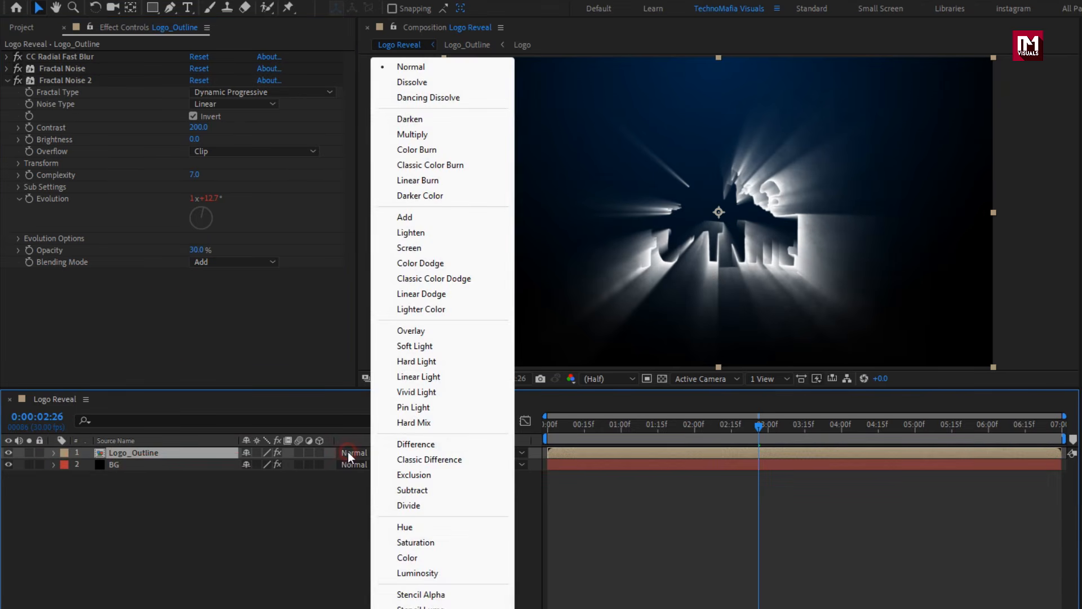
left_click(427, 250)
Place another copy of the Logo_Outline composition at the top of the layer stack and set its blending mode to Add
left_click(25, 30)
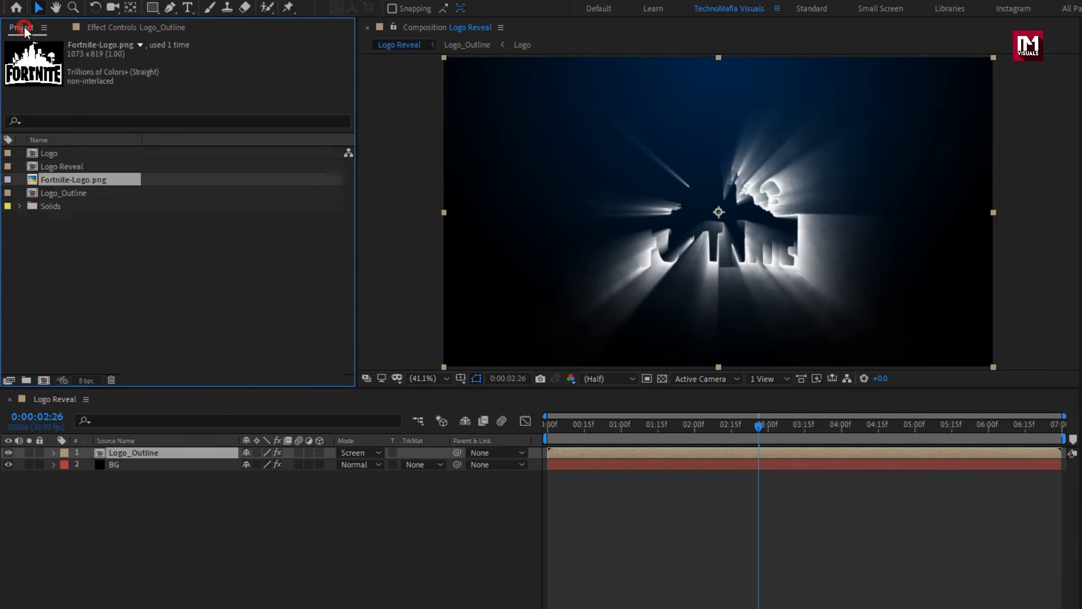
left_click(60, 181)
left_click(60, 194)
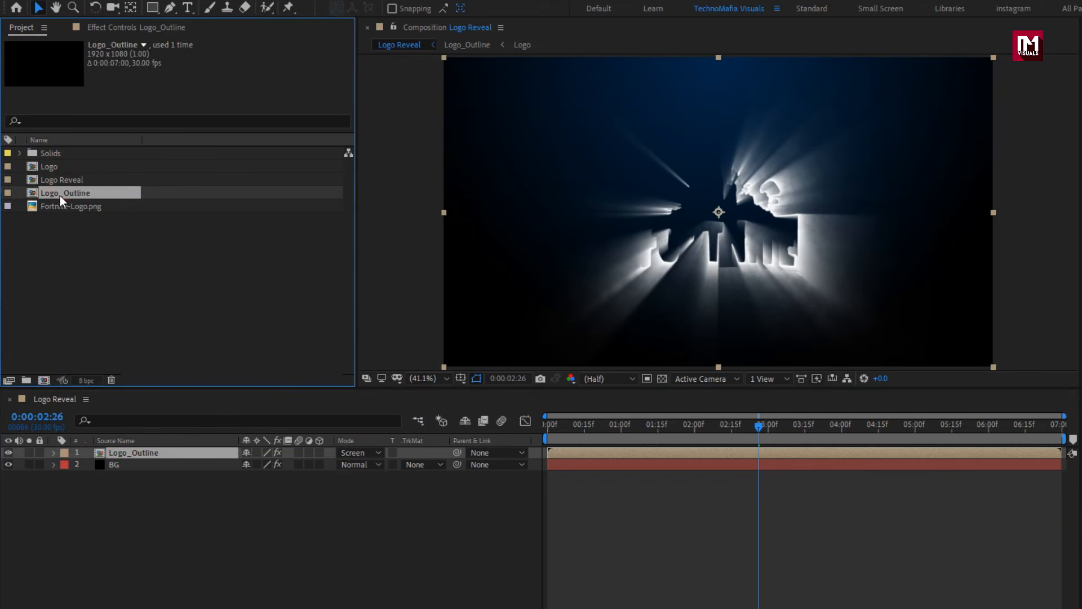
left_click_drag(59, 195, 148, 451)
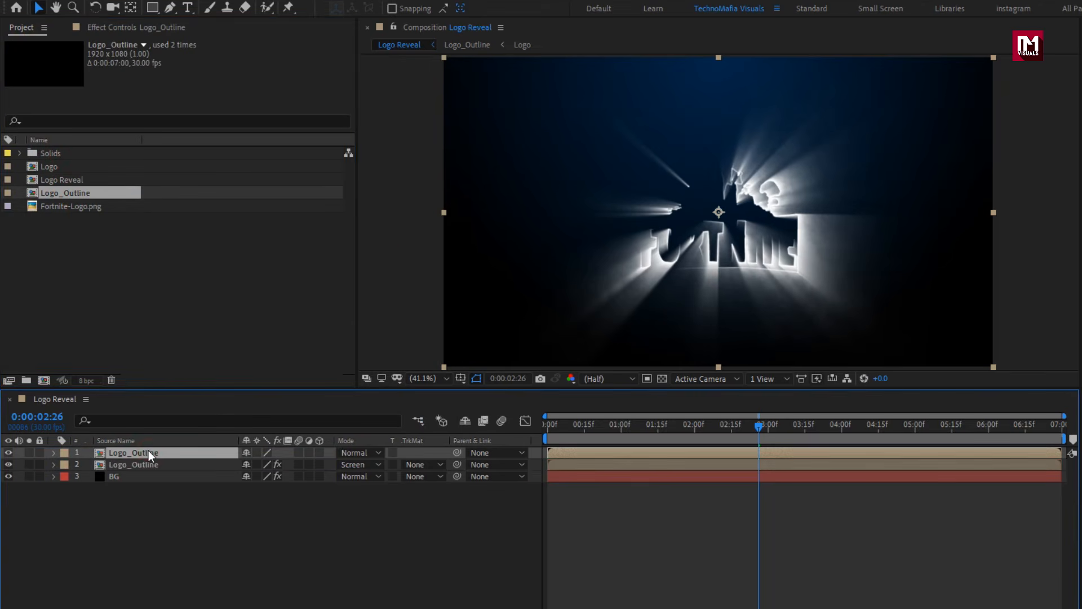
left_click(362, 454)
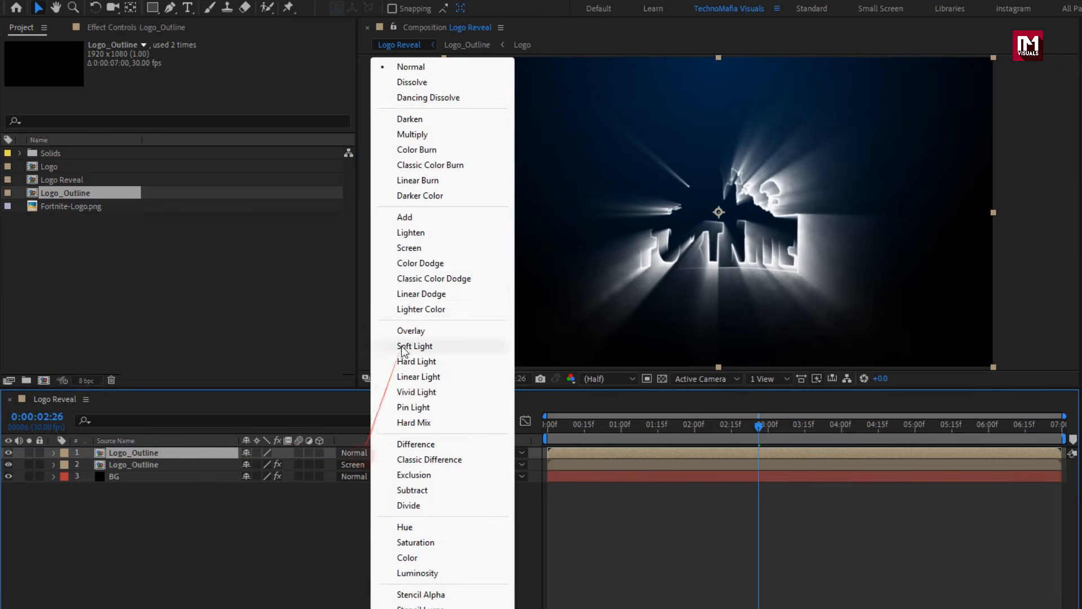
left_click(410, 216)
left_click_drag(631, 432, 751, 431)
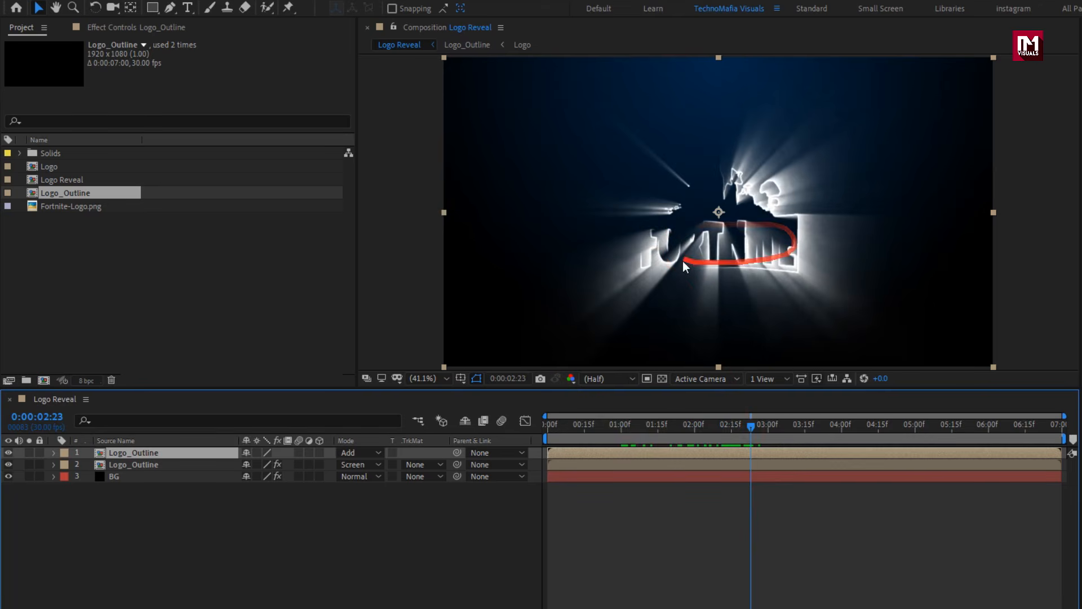
Place the Logo composition just above BG and keyframe its Opacity from 0% at the first frame to 100% at 0:00:01:01
left_click_drag(50, 167, 156, 469)
key("t")
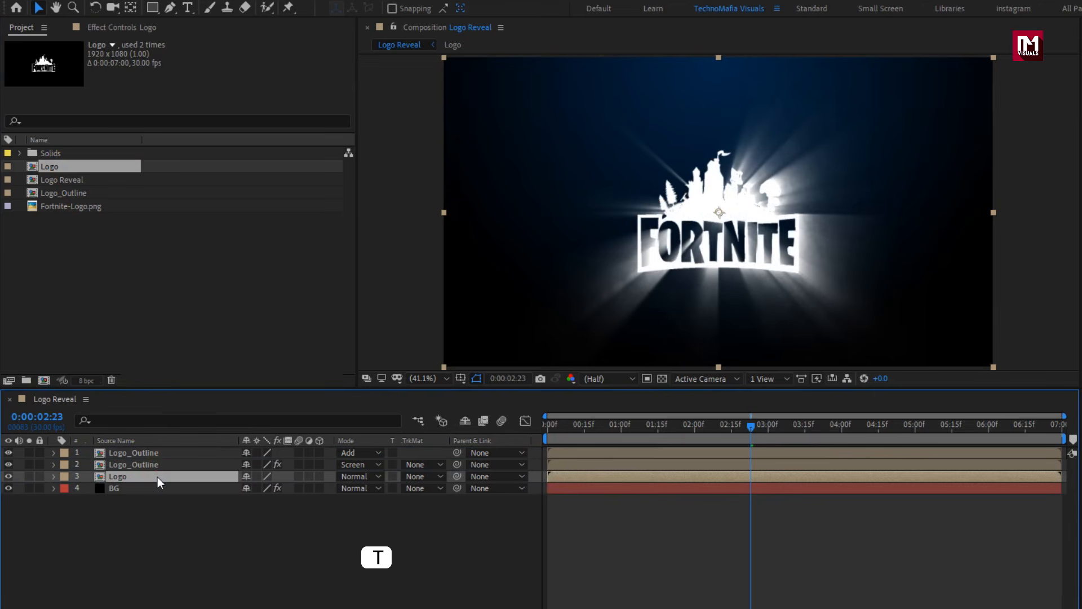
left_click_drag(575, 443, 623, 435)
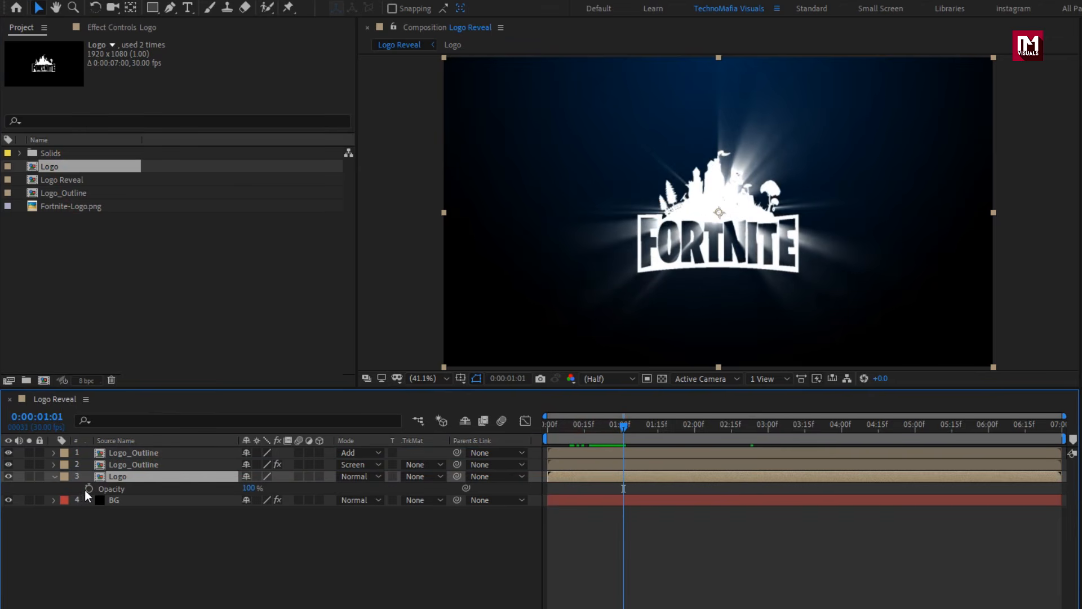
left_click(88, 489)
left_click_drag(545, 431, 515, 432)
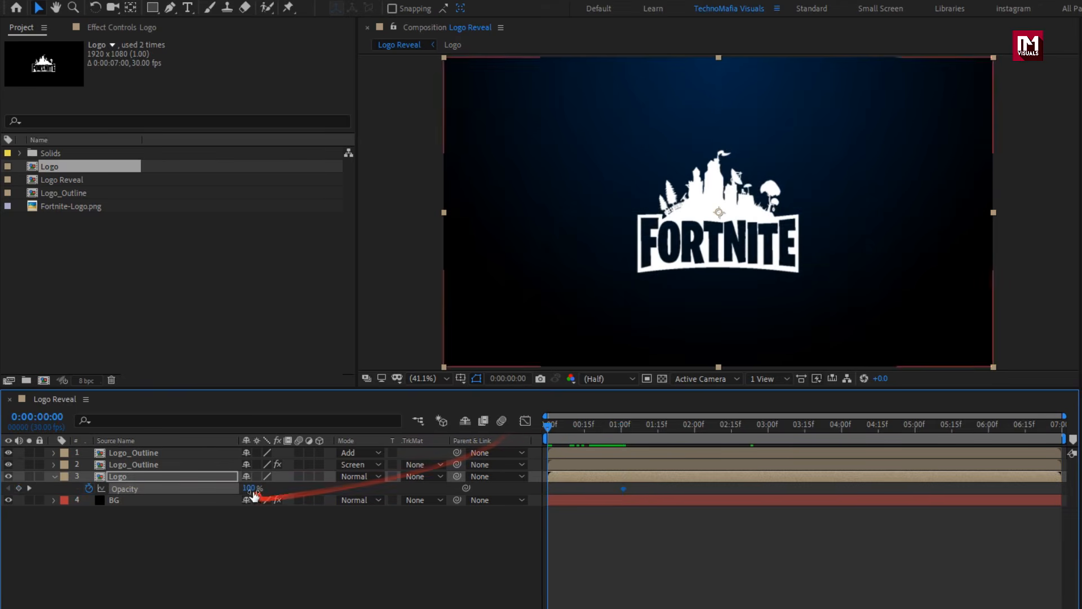
left_click_drag(248, 488, 19, 488)
Shift the Logo layer in time so its fade-in starts at about 4 seconds, and collapse the layer
left_click_drag(638, 432, 880, 430)
left_click_drag(559, 479, 864, 474)
left_click_drag(844, 427, 867, 435)
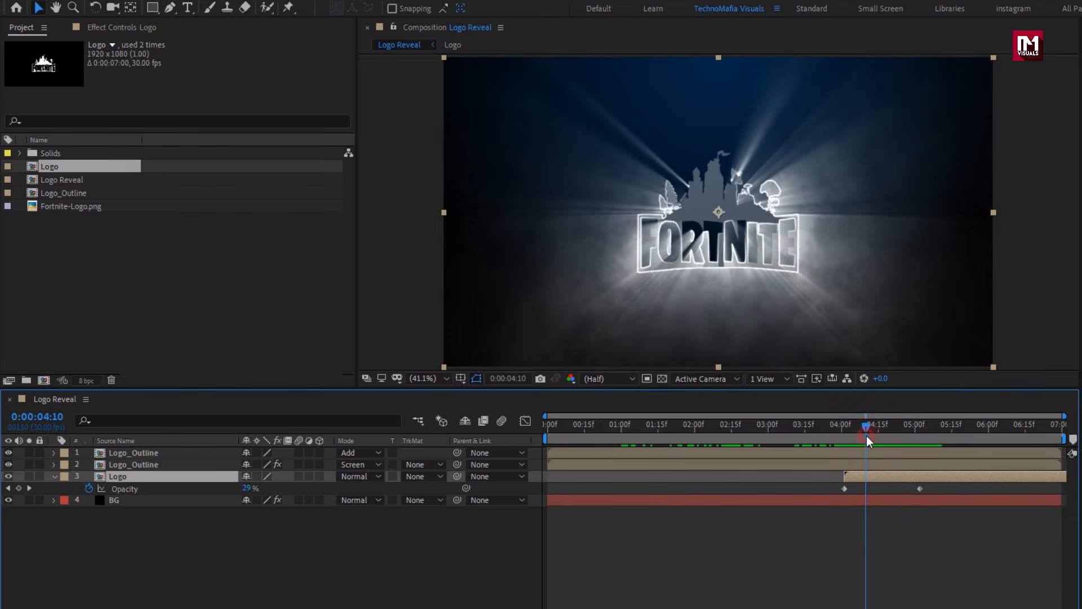
left_click(54, 476)
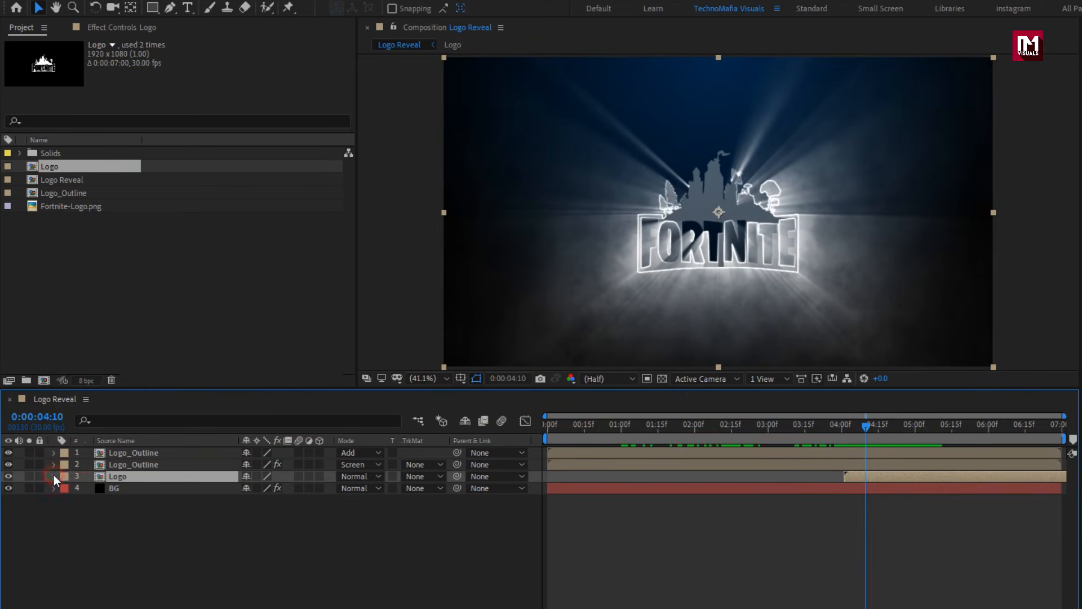
Make the Logo layer and both Logo_Outline layers 3D, and add a new camera to the composition
left_click(319, 476)
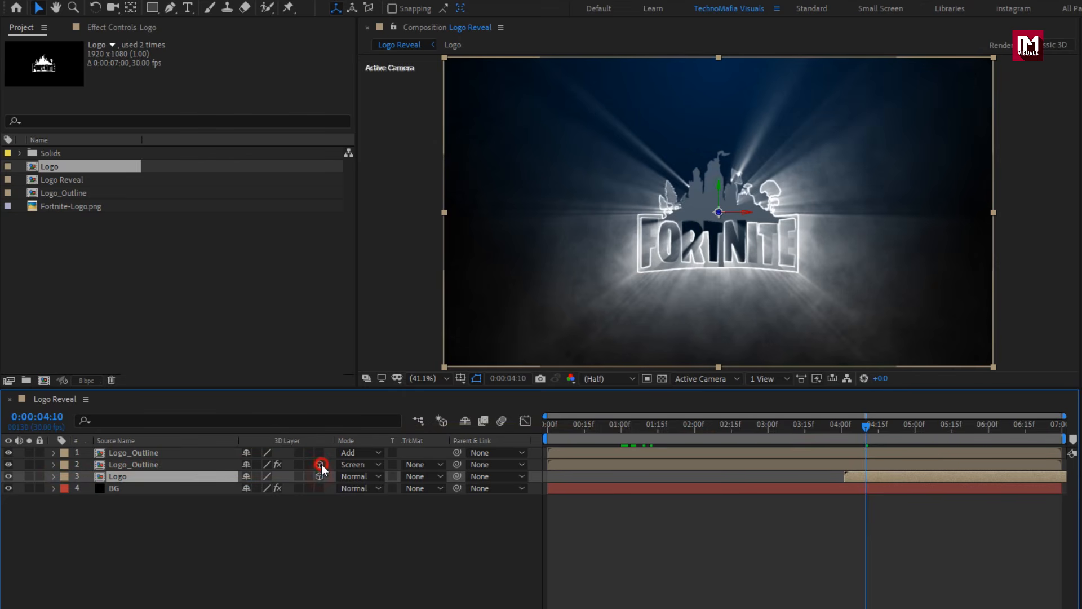
left_click(278, 528)
right_click(276, 525)
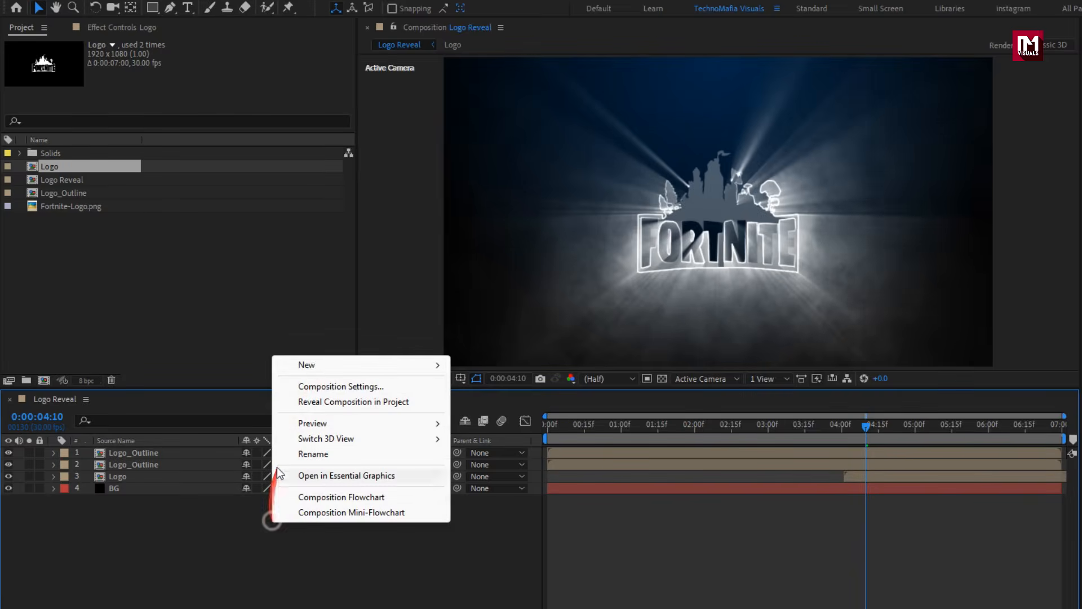
mouse_move(394, 365)
left_click(492, 433)
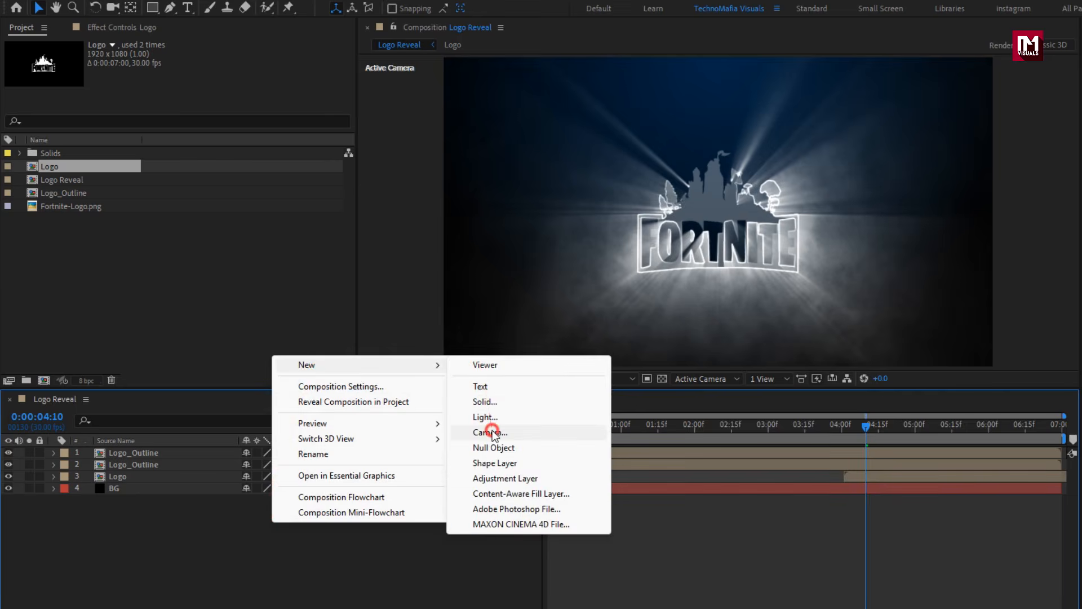
left_click(704, 442)
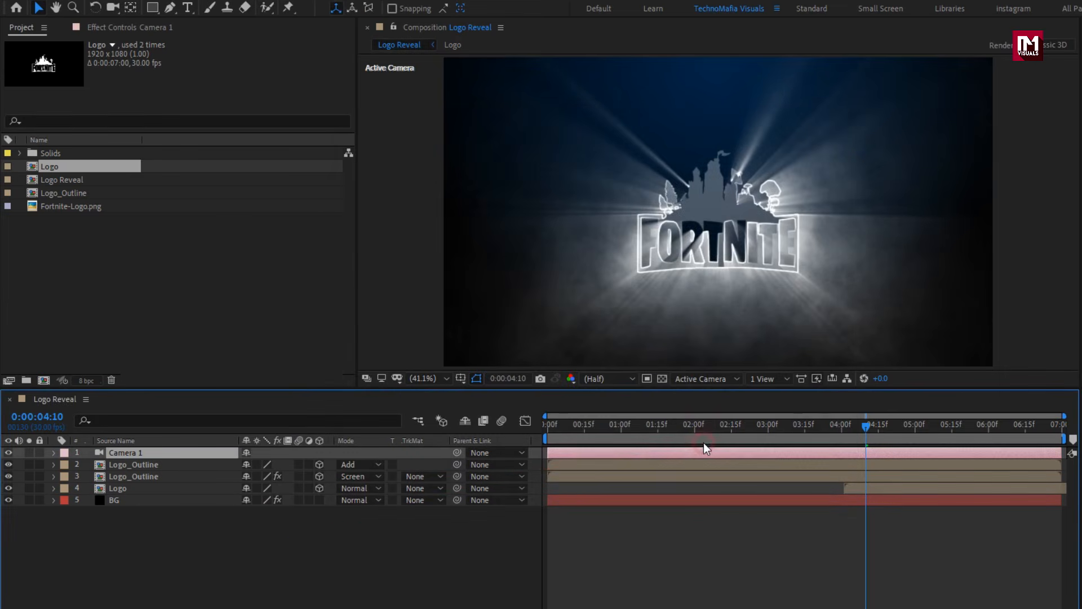
Add a null object, make it 3D, and parent the camera to it
right_click(282, 534)
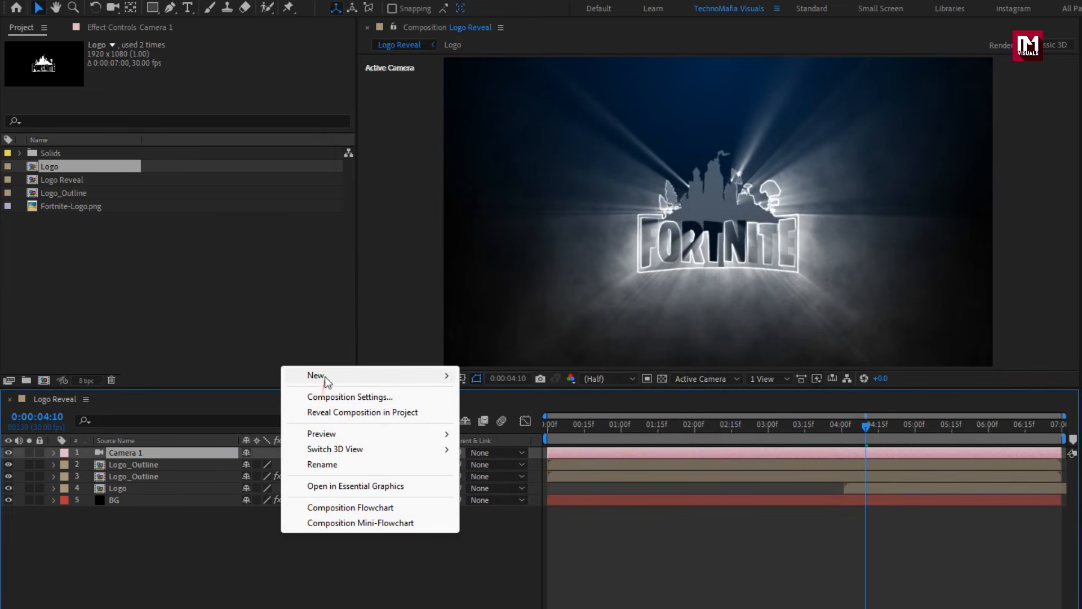
mouse_move(326, 382)
left_click(482, 450)
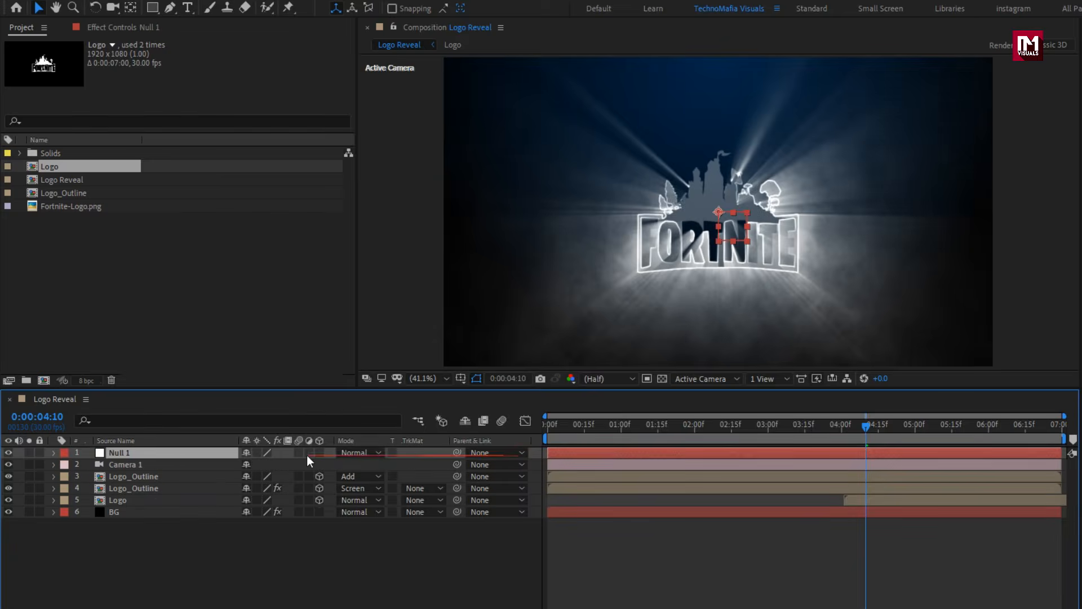
left_click(156, 465)
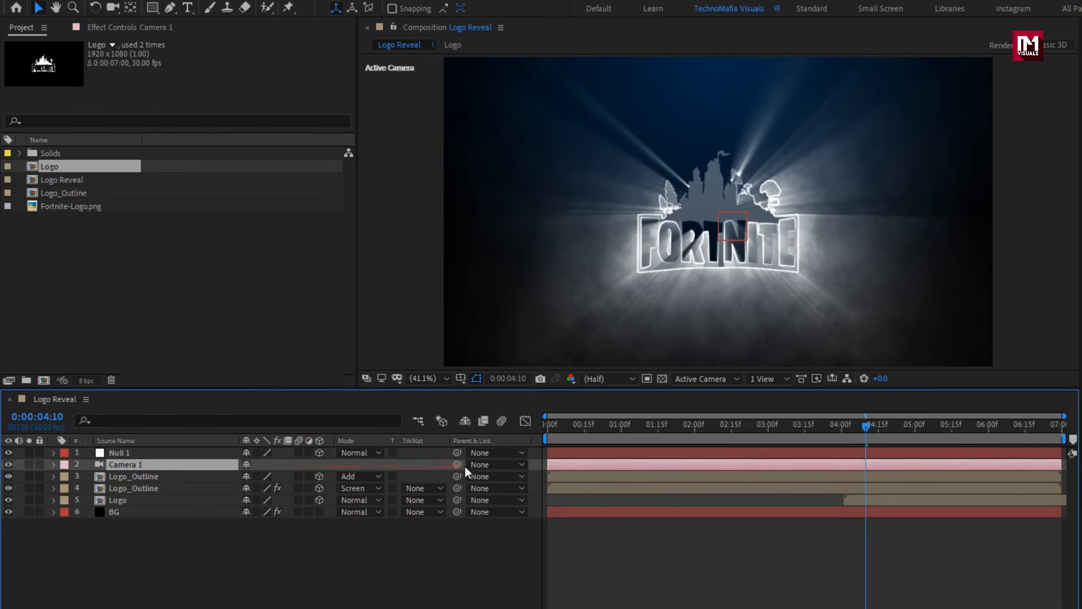
left_click(466, 471)
left_click(486, 483)
Keyframe the null object's Position at the first frame with a Z value of -123
left_click(163, 457)
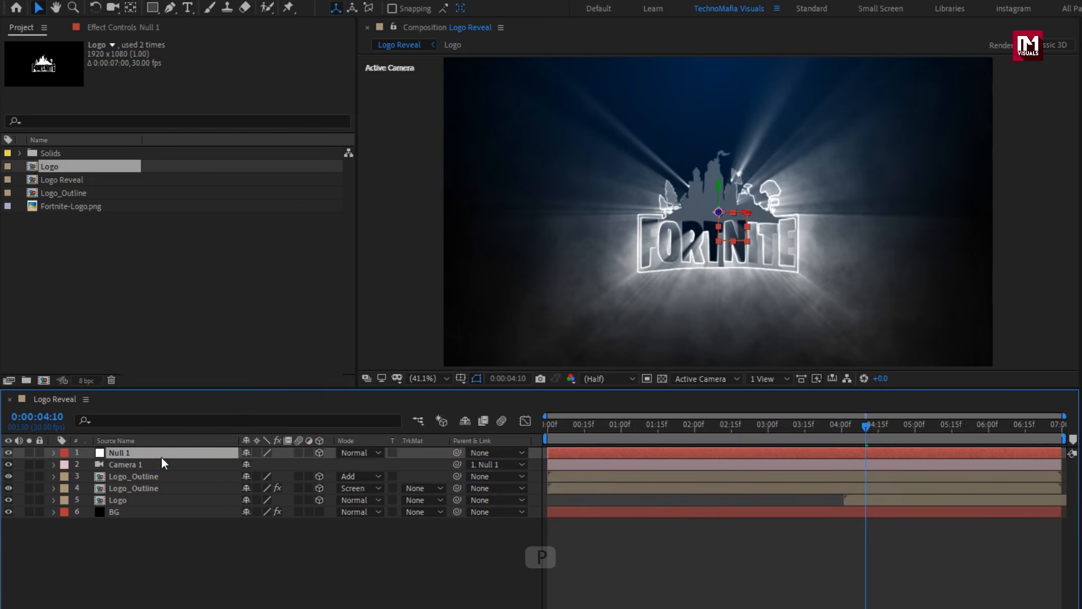
key("p")
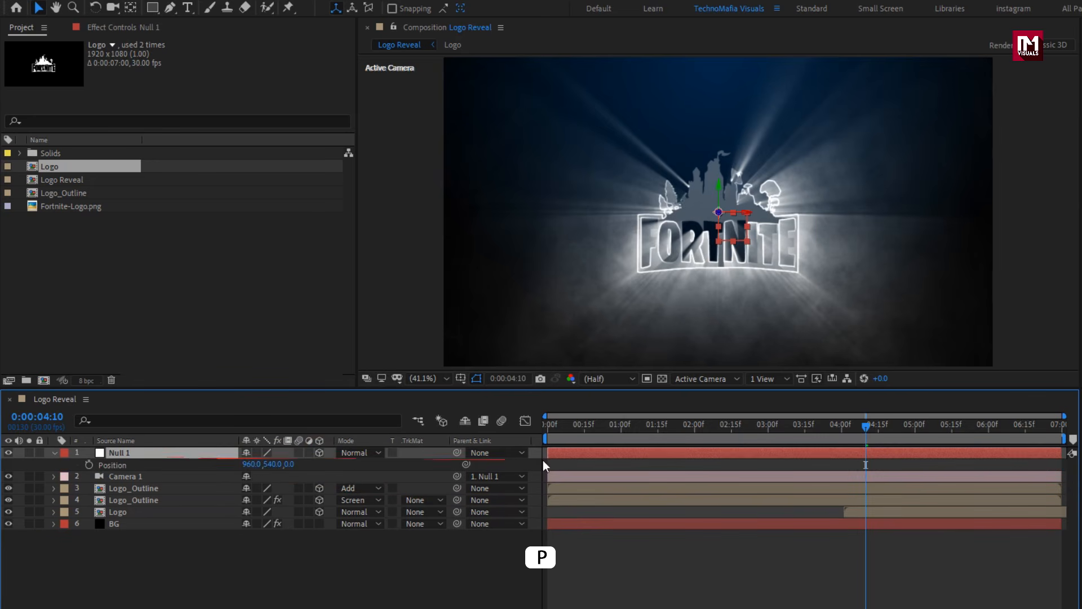
left_click_drag(559, 441, 535, 439)
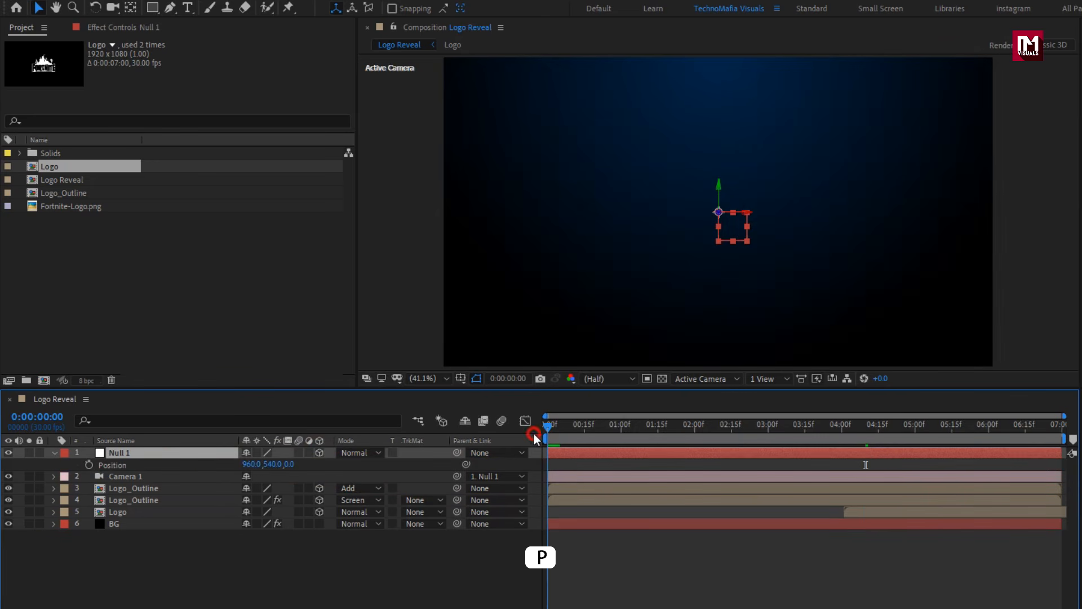
left_click(89, 465)
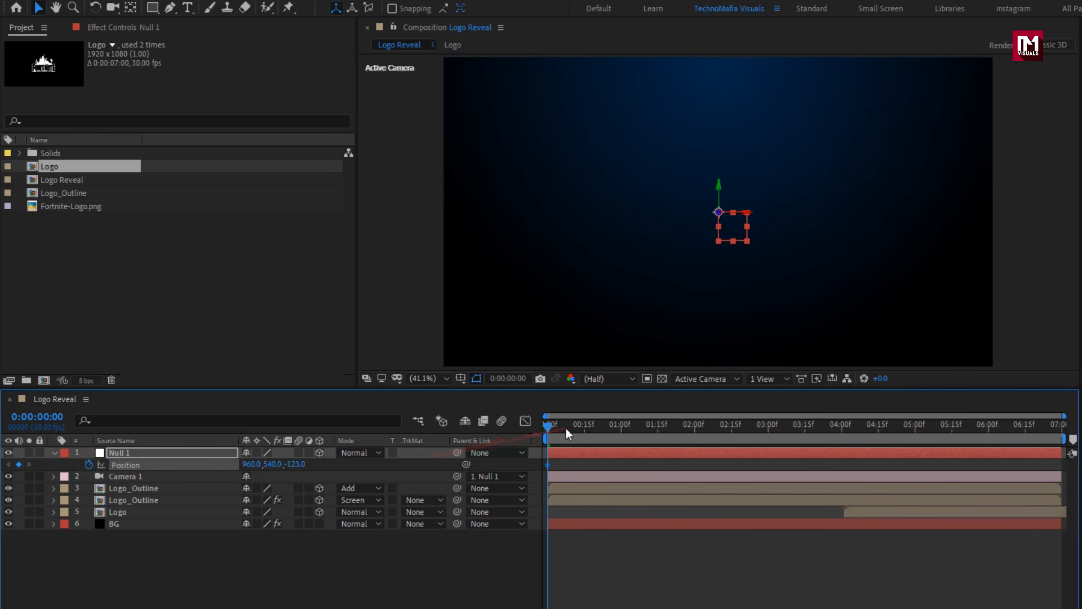
Keyframe a higher, positive Z position for the null at 0:00:06:29, check the camera move, and collapse the layer
left_click_drag(567, 427, 1043, 429)
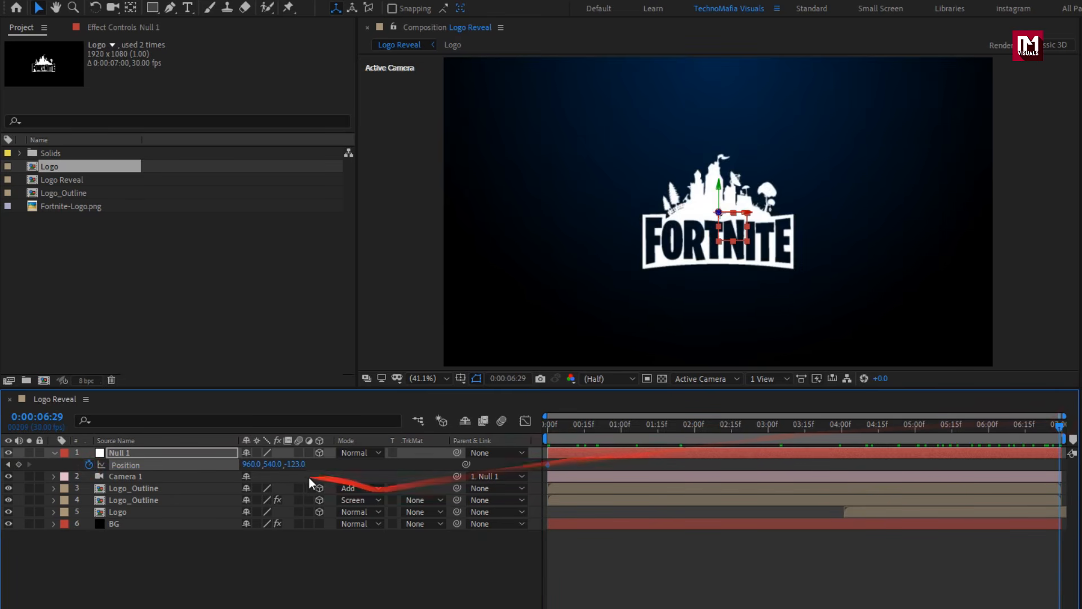
left_click_drag(294, 464, 505, 467)
left_click_drag(560, 431, 934, 416)
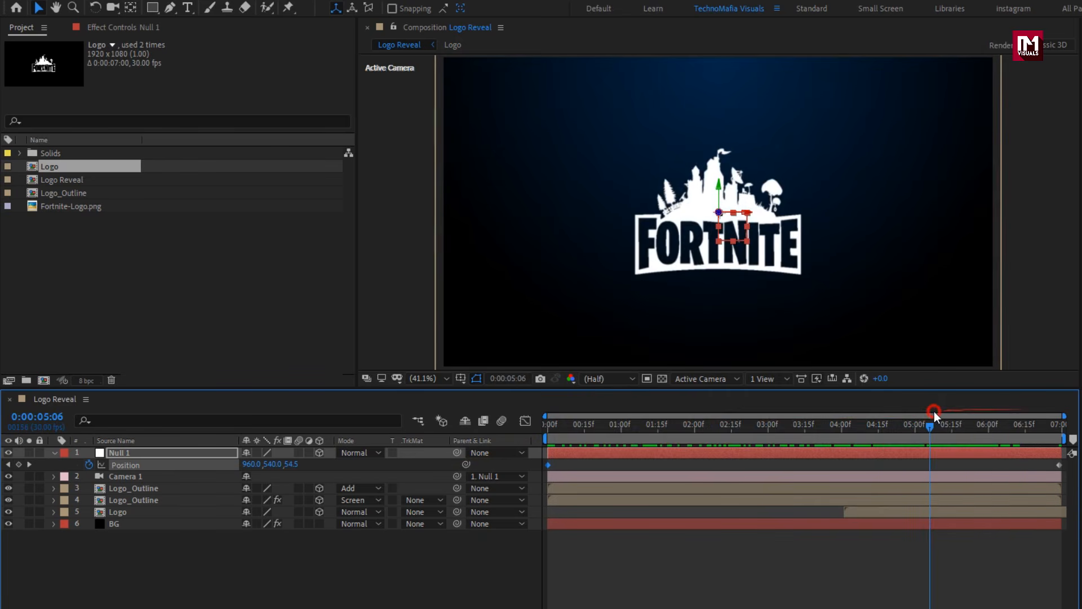
left_click(55, 455)
Add an adjustment layer above all other layers in the Logo Reveal composition
right_click(284, 461)
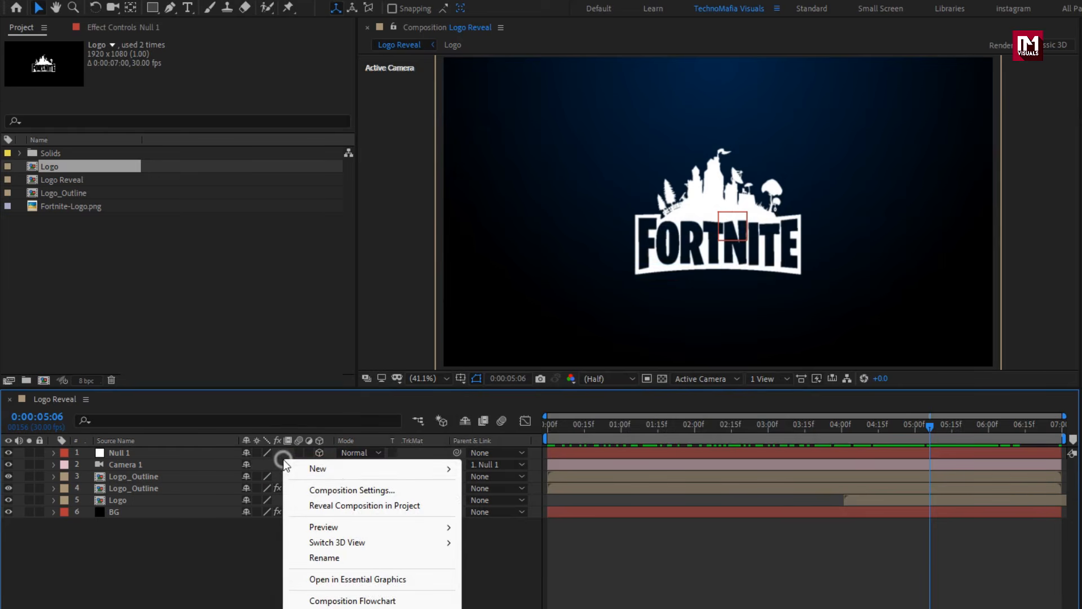
mouse_move(337, 468)
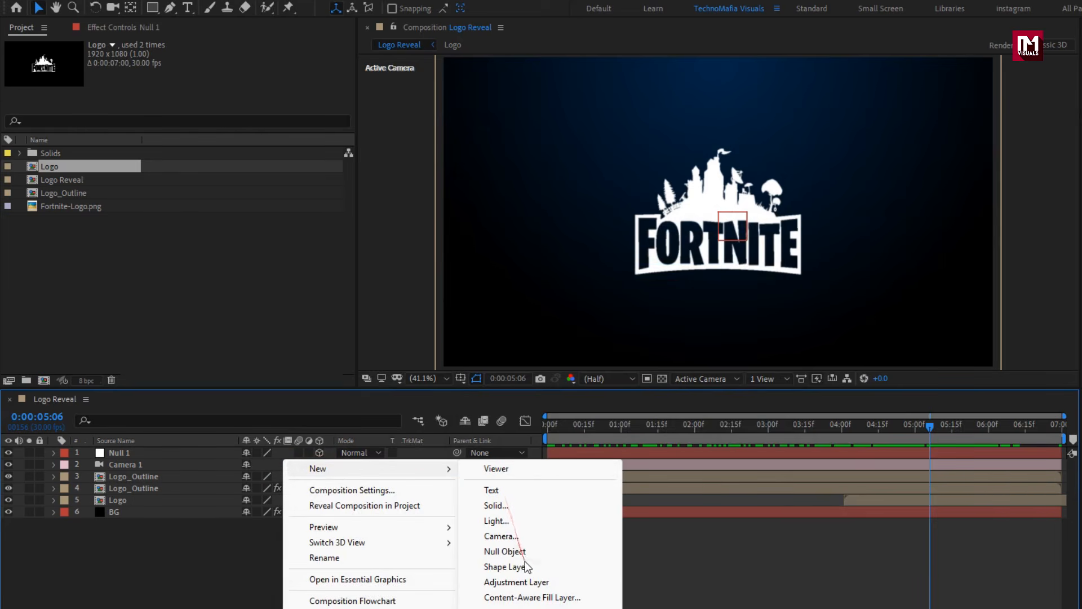
left_click(530, 581)
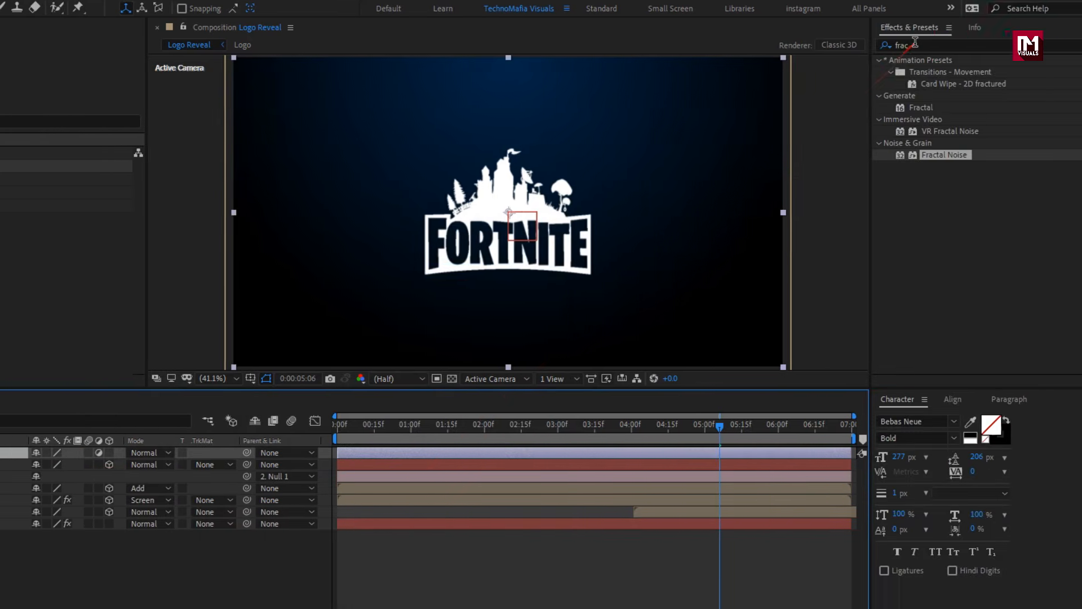
Apply the Noise effect to the adjustment layer and set Amount of Noise to 10%
key("BackSpace")
key("BackSpace")
key("BackSpace")
key("BackSpace")
type("noi")
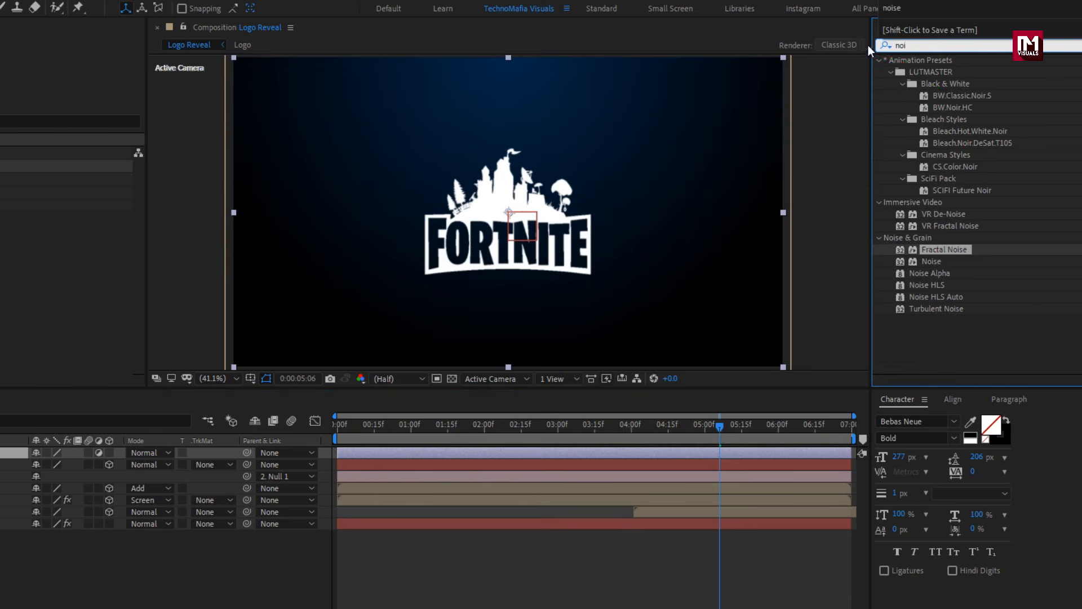
double_click(931, 261)
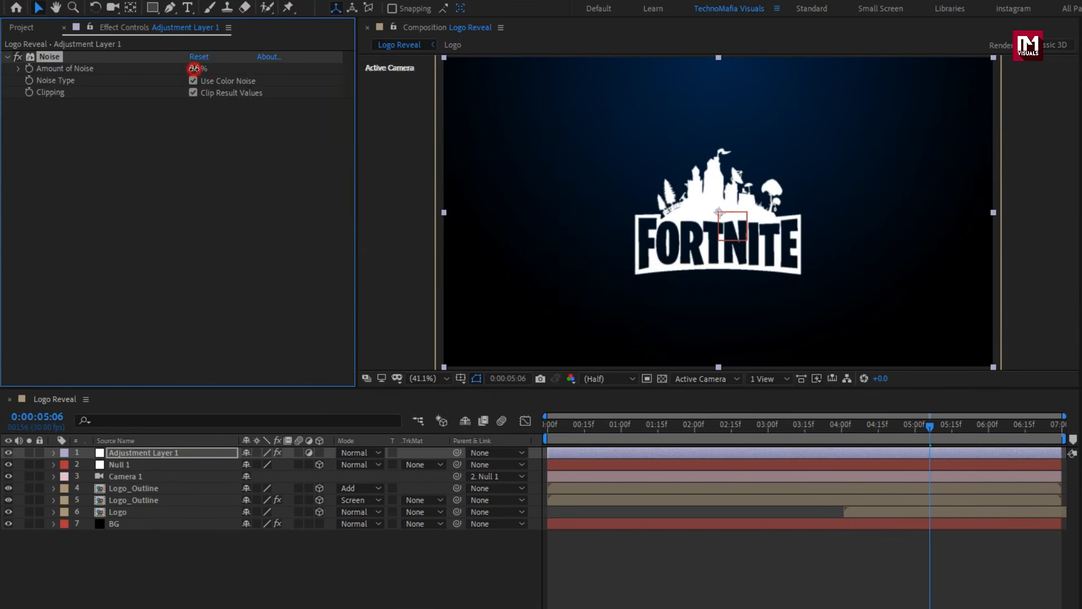
left_click(194, 69)
type("10")
key("Return")
Add a black 1920 x 1080 px solid named Frame on top of the layer stack
right_click(205, 549)
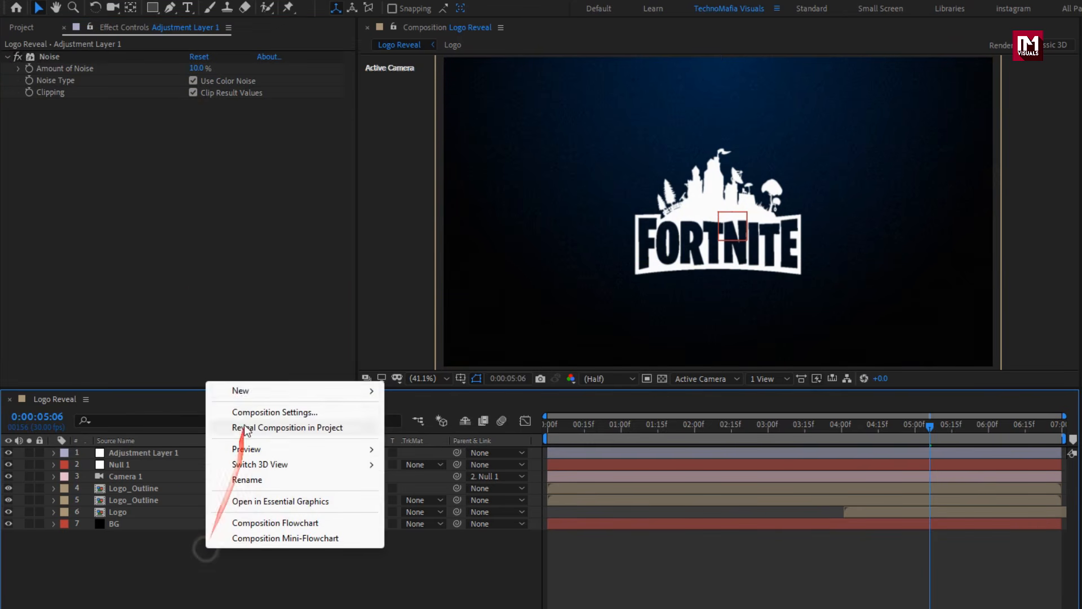
mouse_move(254, 391)
left_click(431, 428)
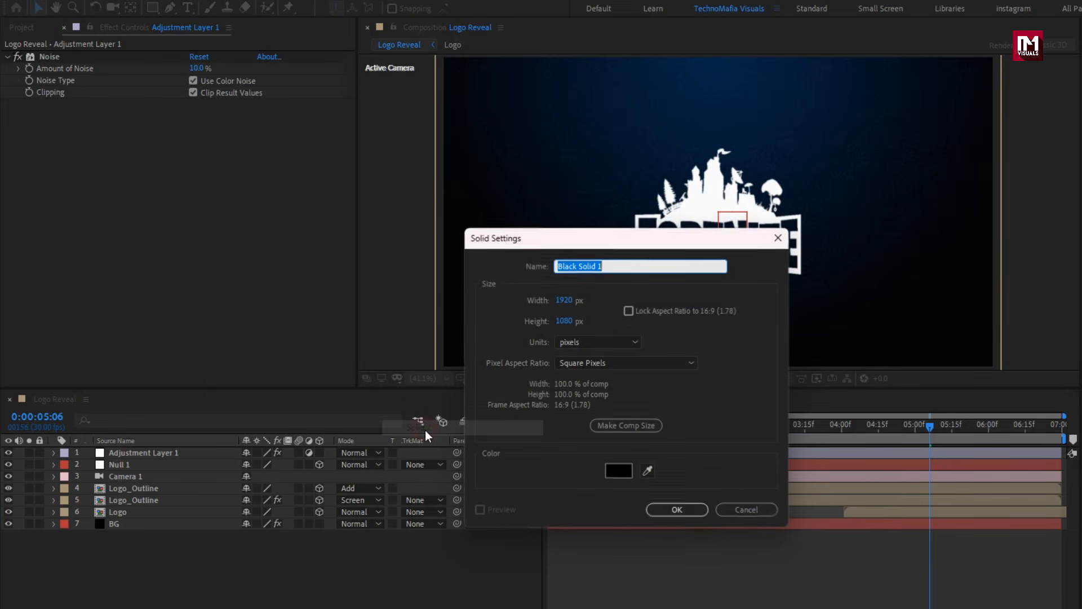
type("Frame")
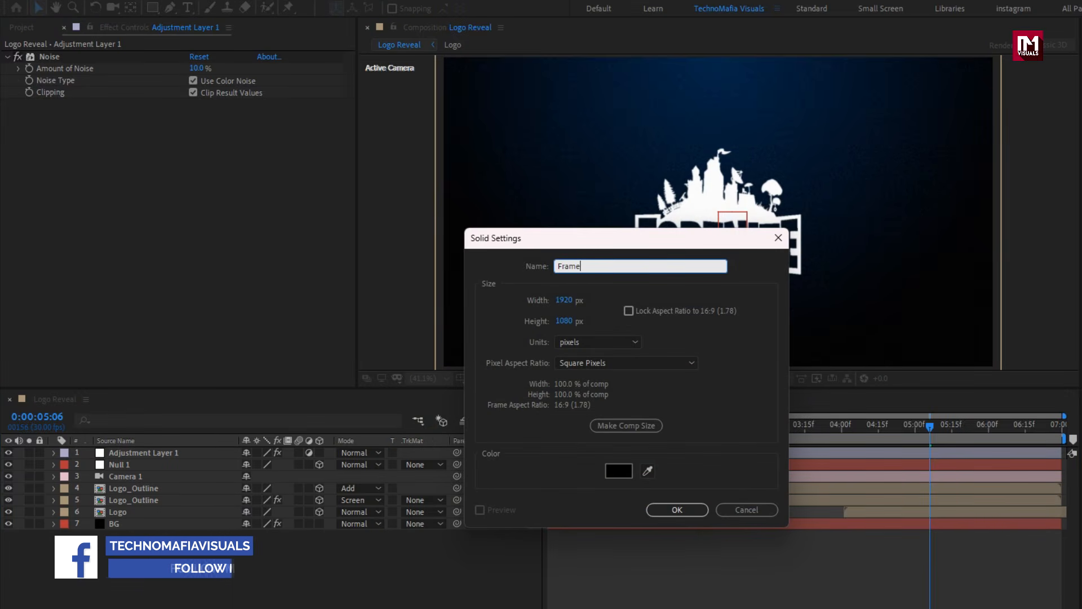
left_click(677, 509)
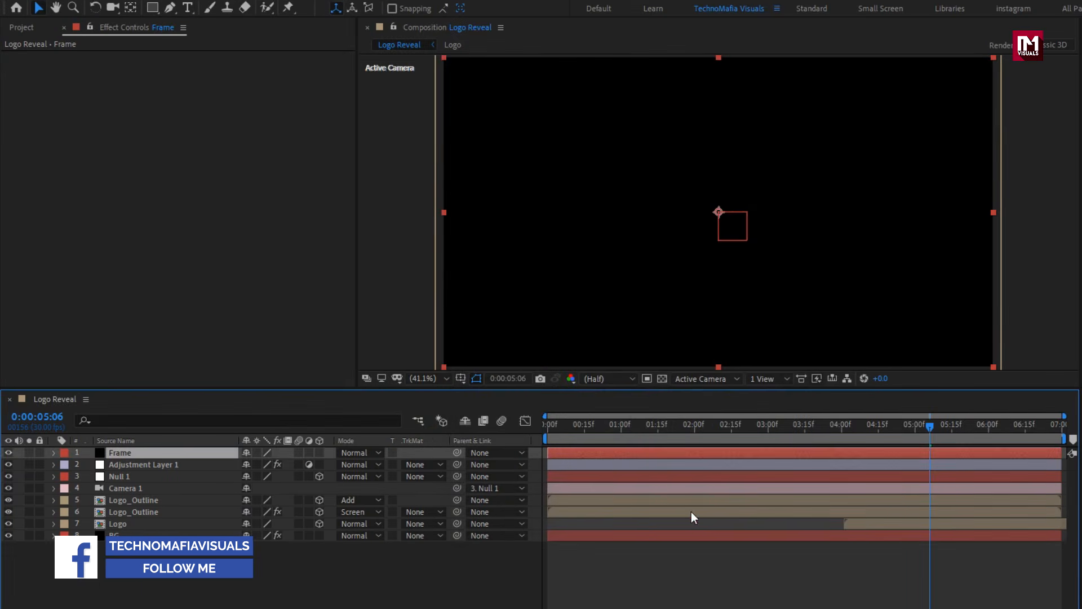
Add a full-size rectangular mask to the Frame solid and set its bounding box to 10% top and 90% bottom of source
double_click(156, 8)
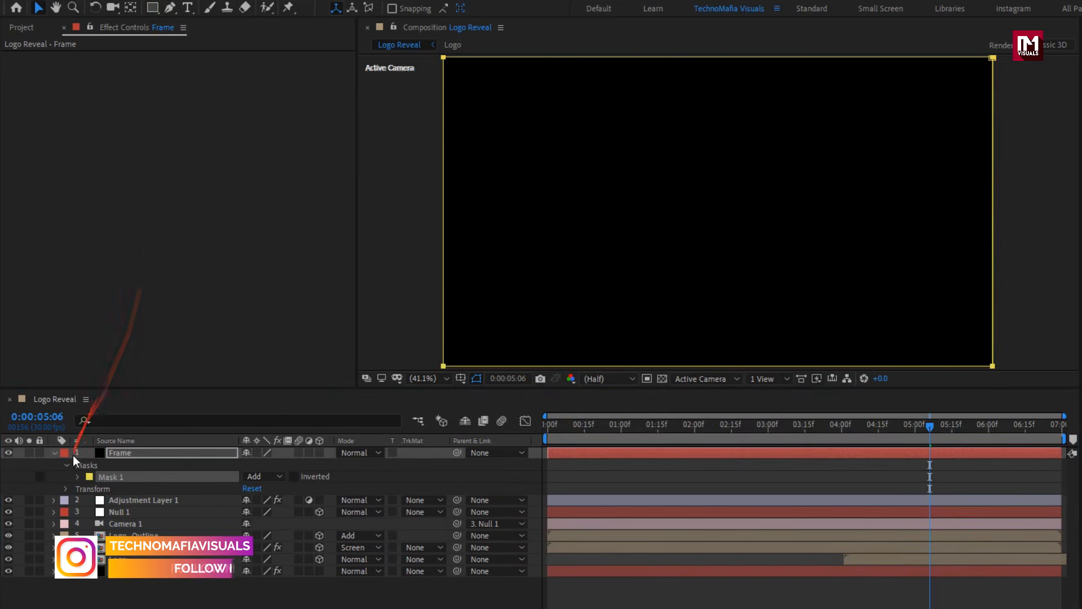
left_click(77, 477)
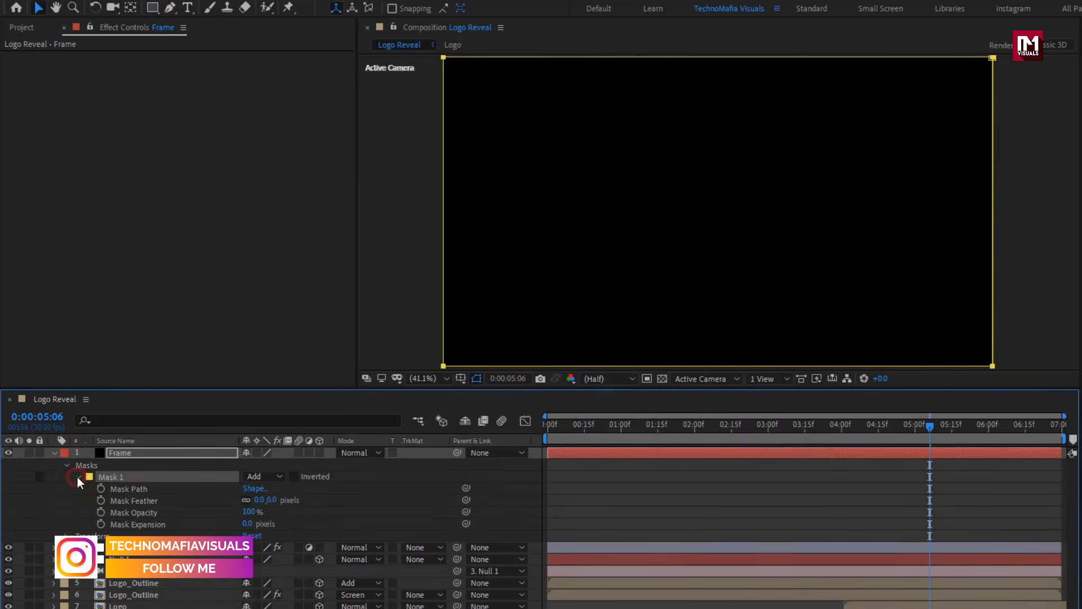
left_click(252, 488)
left_click(555, 275)
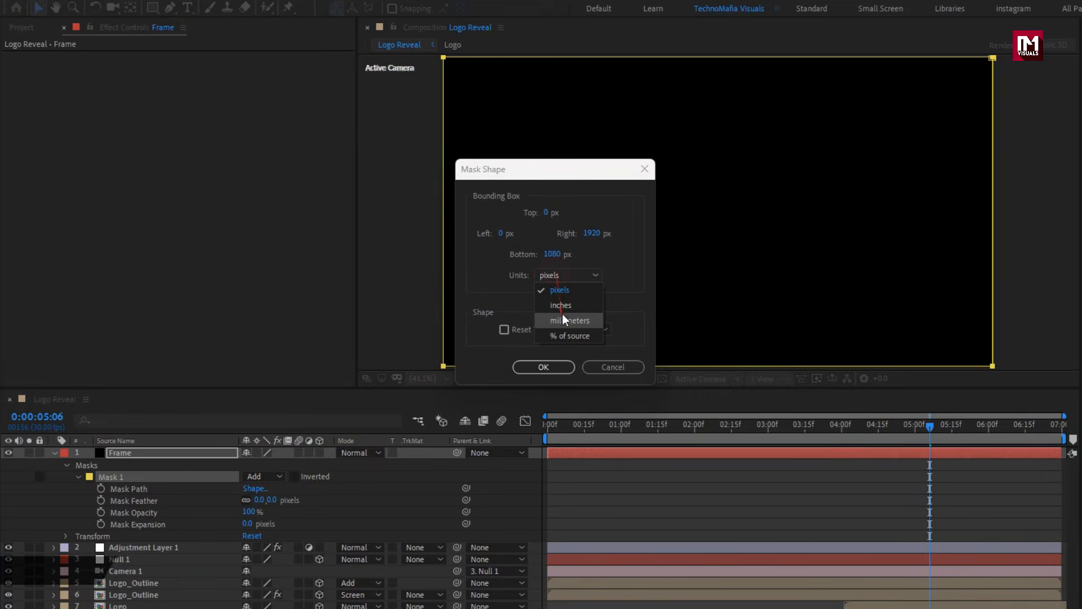
left_click(564, 331)
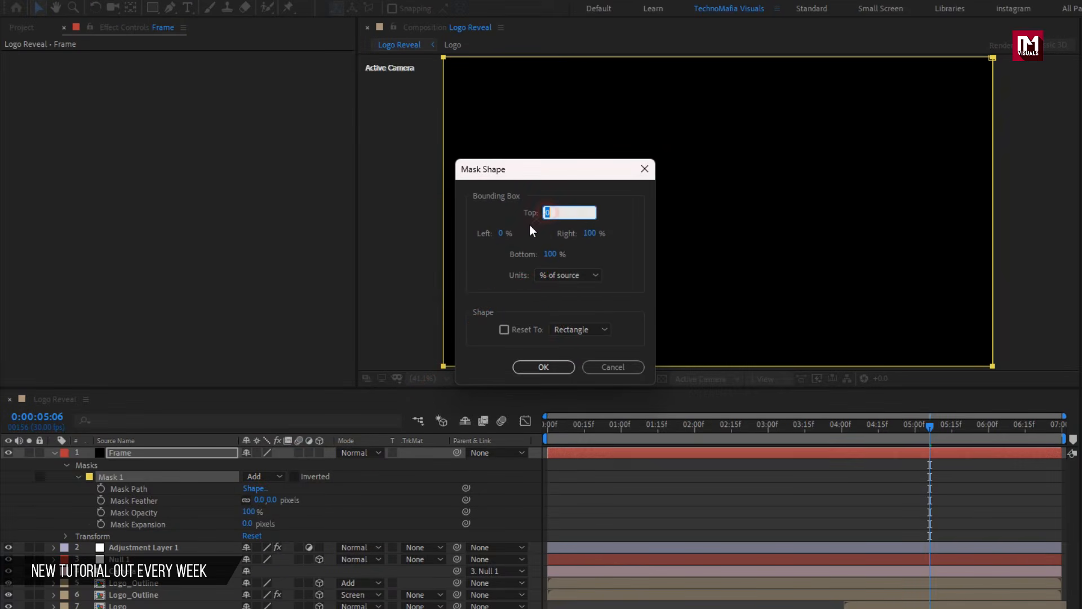
type("10")
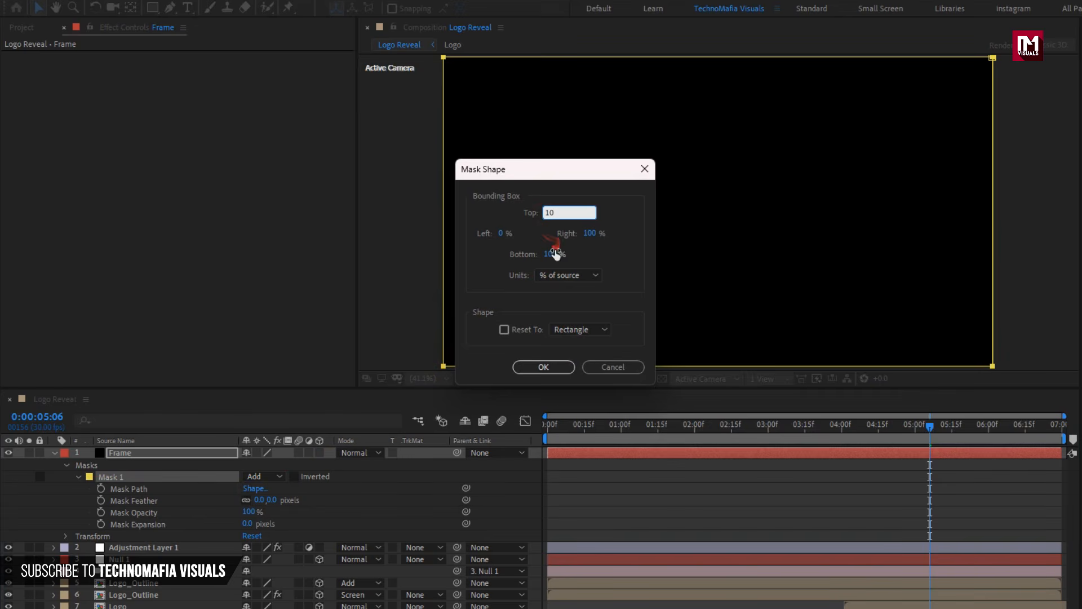
left_click(555, 254)
type("90")
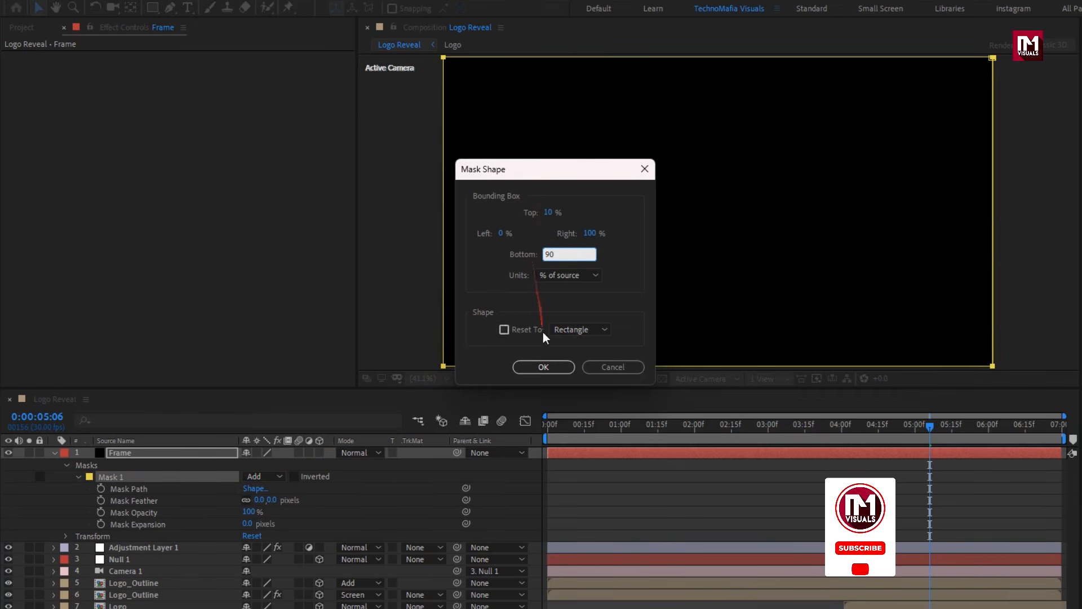
left_click(542, 367)
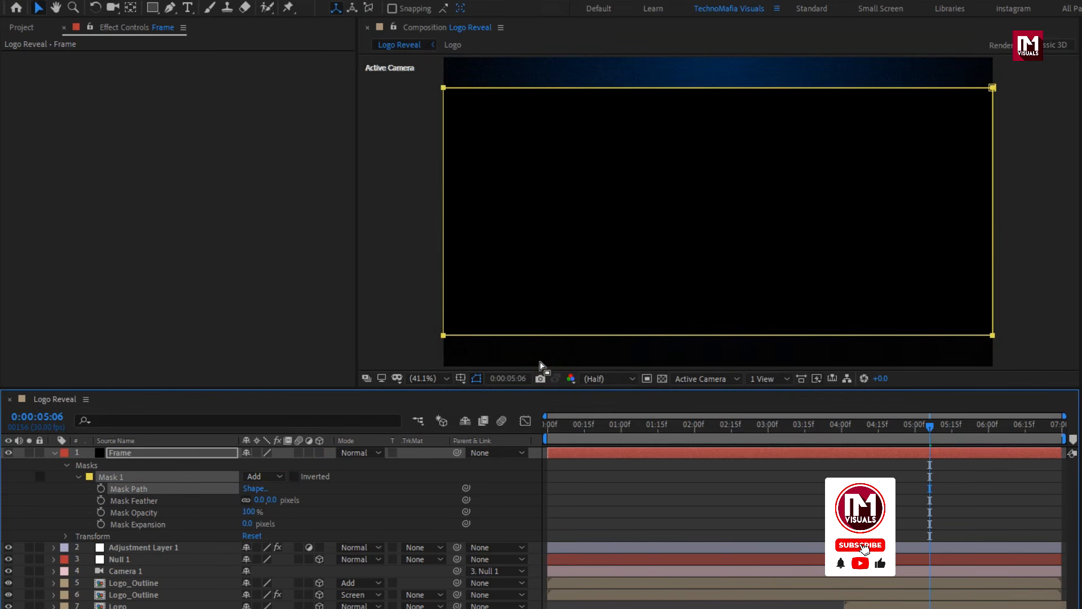
Invert the Frame solid's mask to form letterbox bars, collapse the layer, and preview the composition from the first frame
left_click(295, 476)
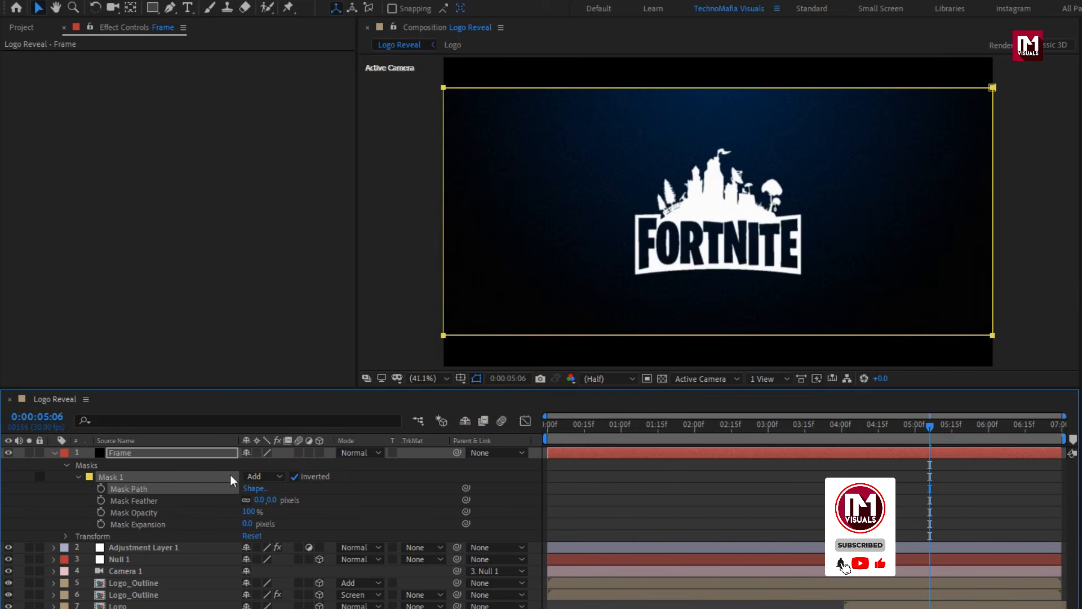
left_click(54, 455)
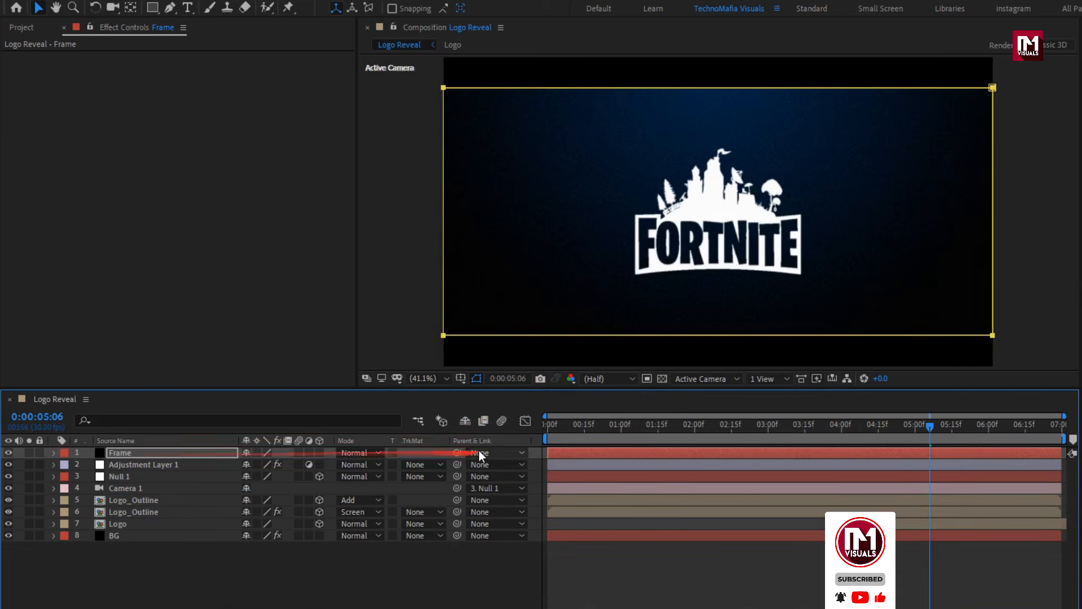
left_click_drag(550, 428, 534, 427)
key("space")
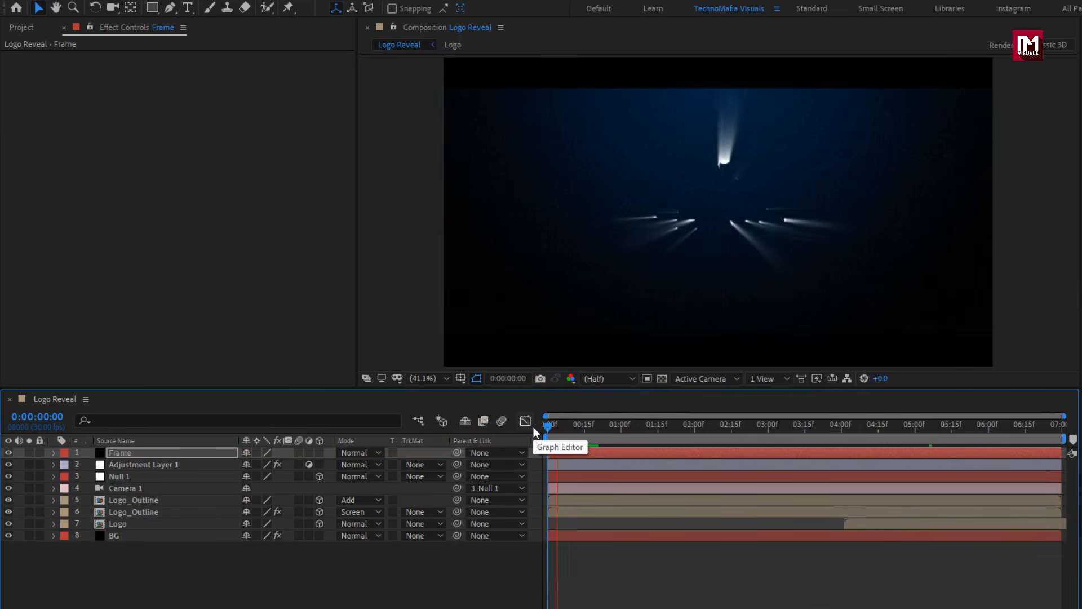